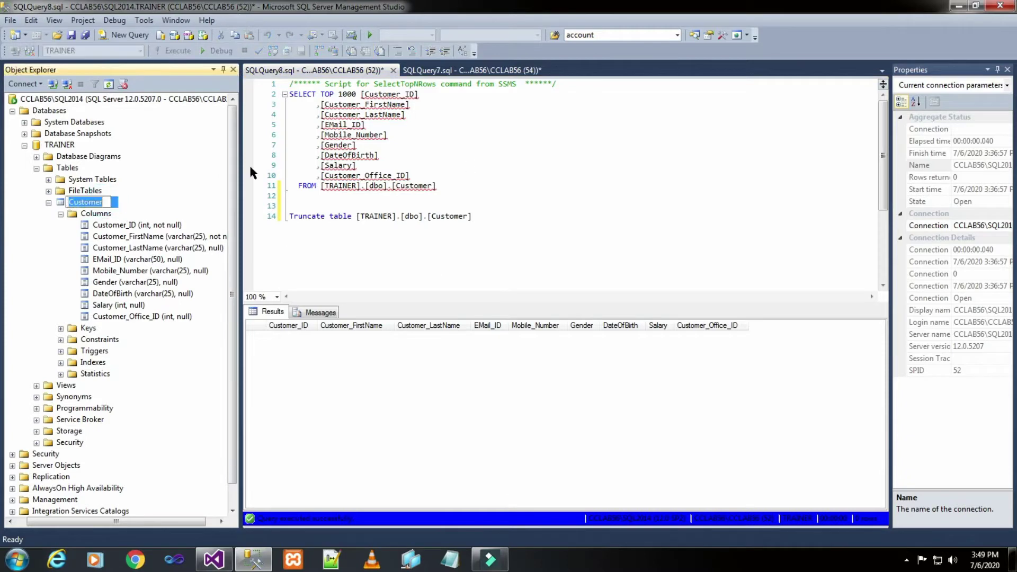
# Step: Run only the SELECT TOP 1000 query on the TRAINER database's Customer table
pyautogui.click(80, 101)
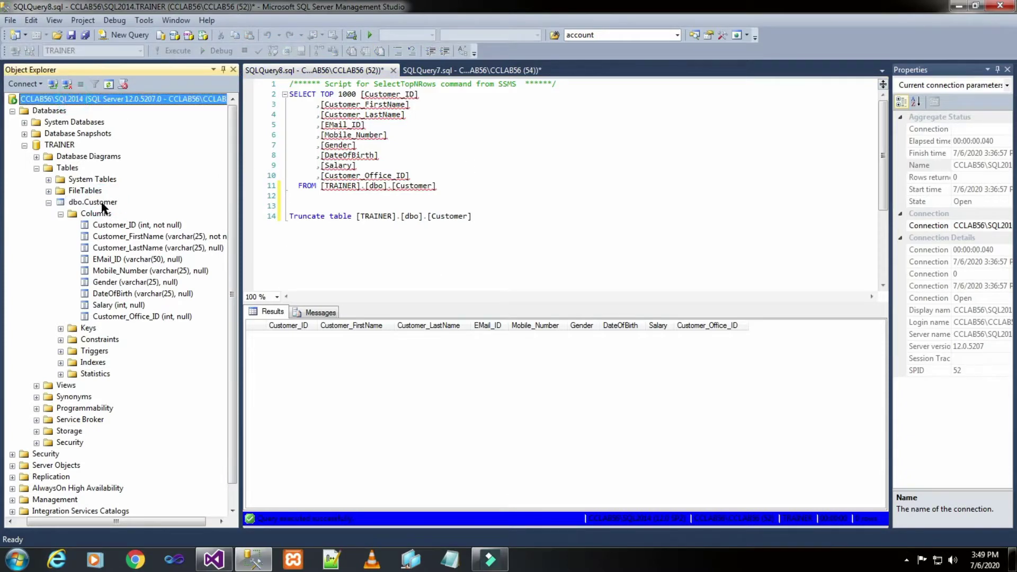
pyautogui.click(102, 204)
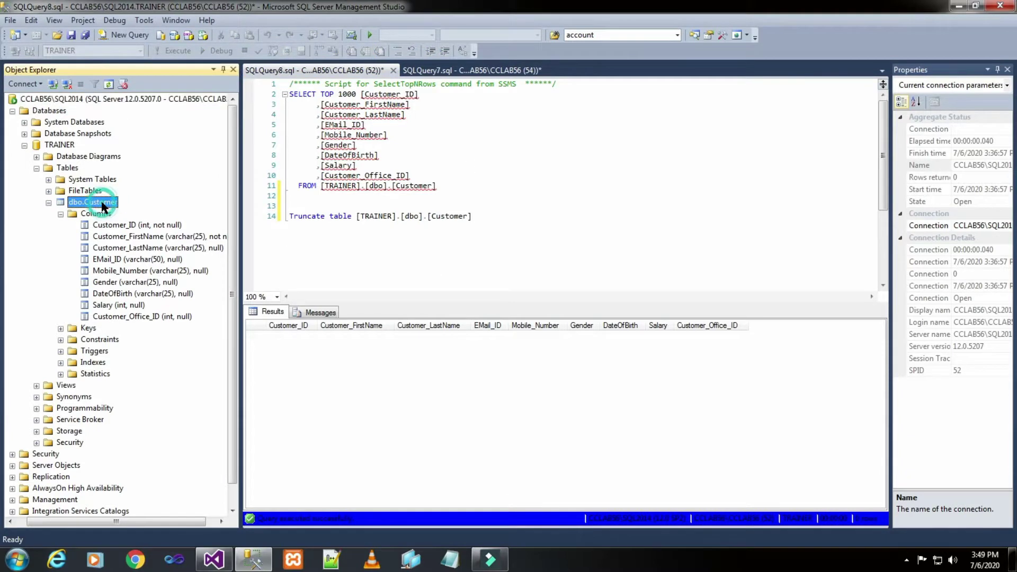
pyautogui.click(446, 184)
pyautogui.moveTo(414, 169); pyautogui.dragTo(289, 93)
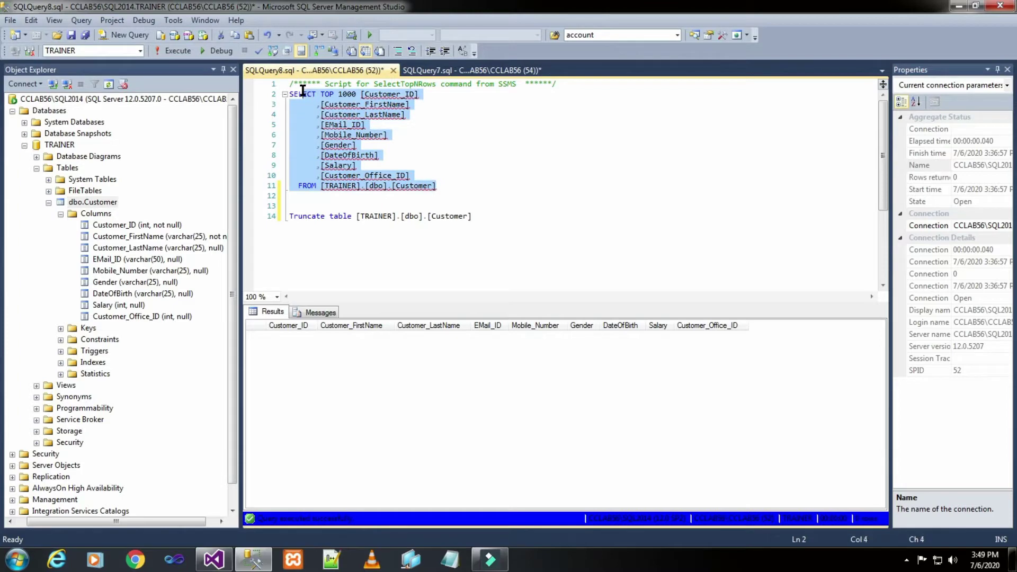
pyautogui.click(177, 51)
# Step: Open Mul_Text01 from the Multiple_Comma_Delimited folder in the desktop's SSIS INPUT folder, review its customer records and close it
pyautogui.click(959, 6)
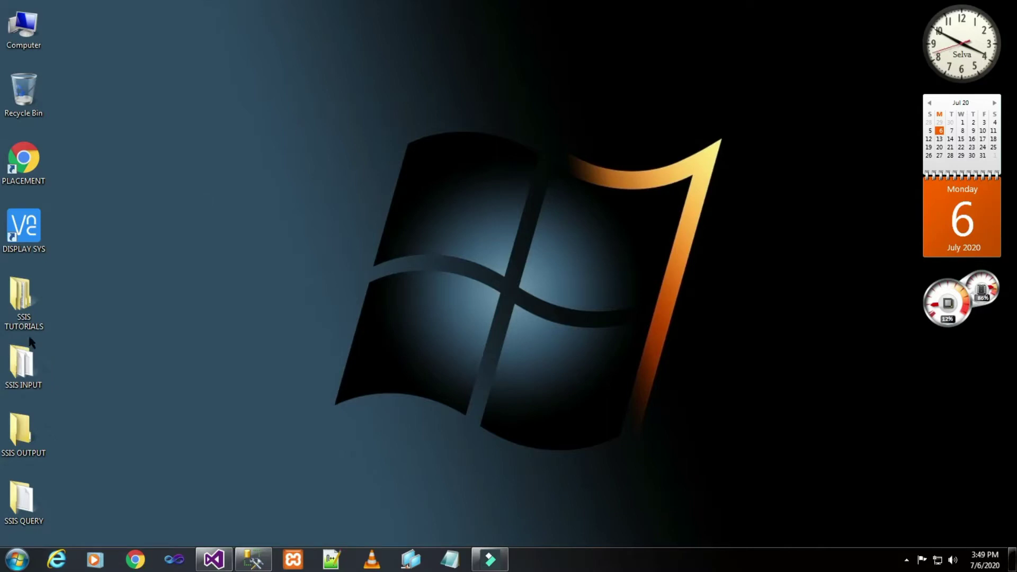
pyautogui.doubleClick(16, 365)
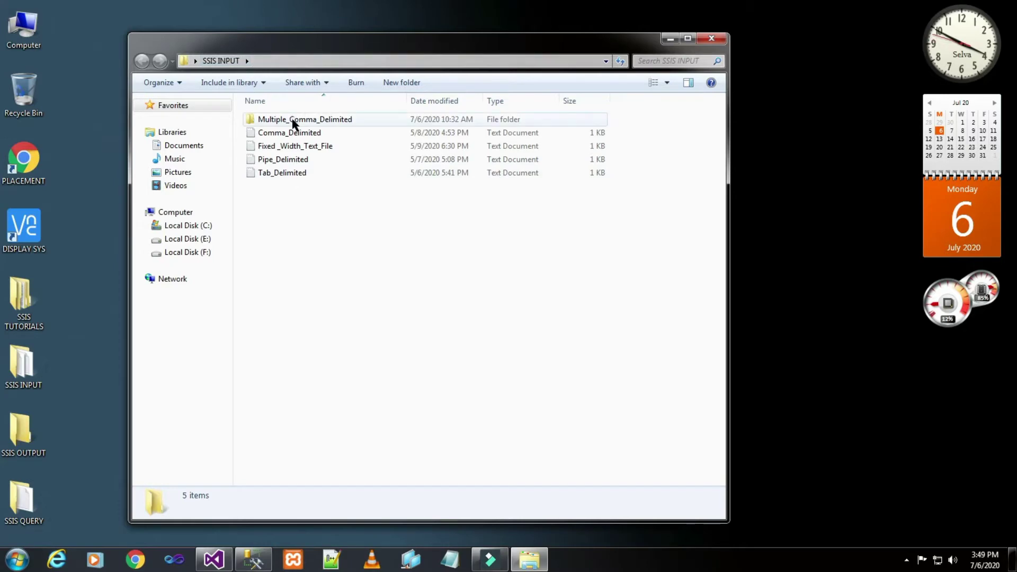
pyautogui.doubleClick(294, 121)
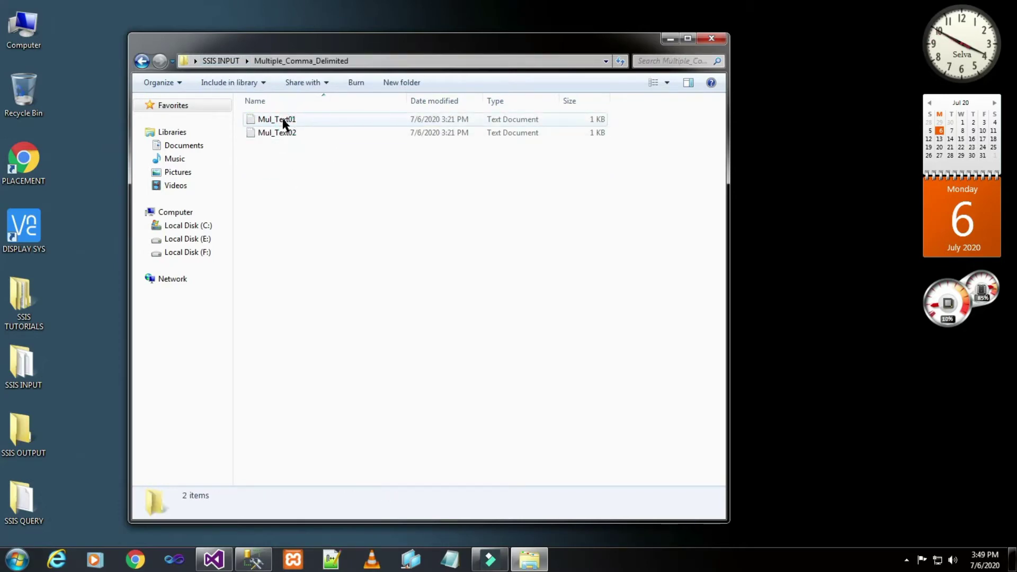
pyautogui.doubleClick(285, 124)
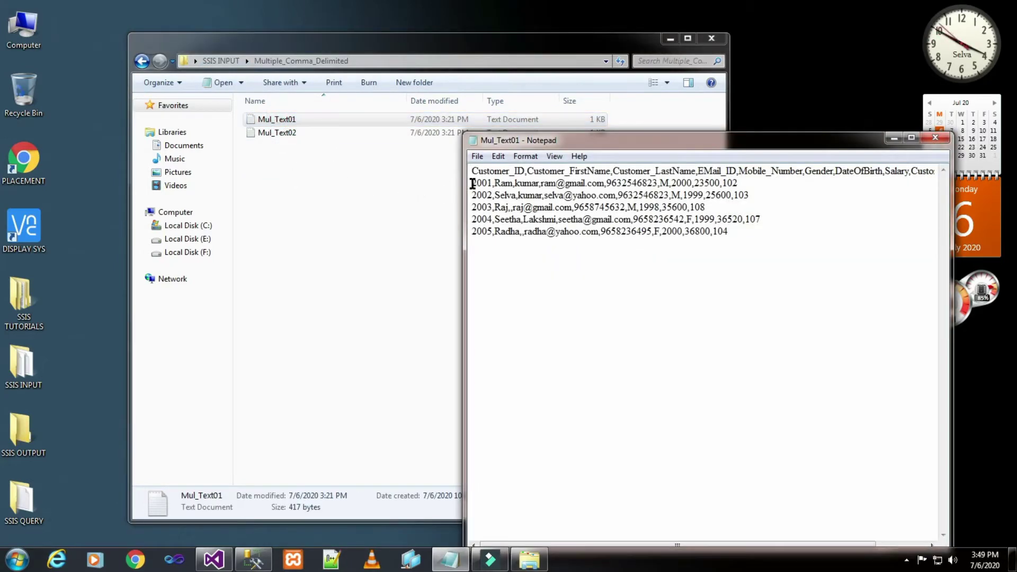
pyautogui.moveTo(472, 184); pyautogui.dragTo(547, 232)
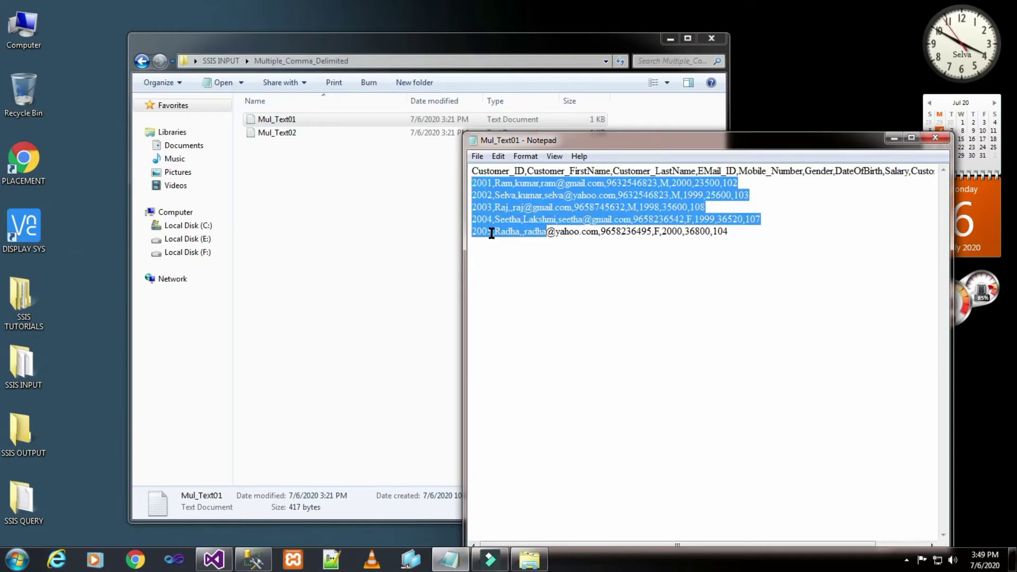
pyautogui.click(935, 138)
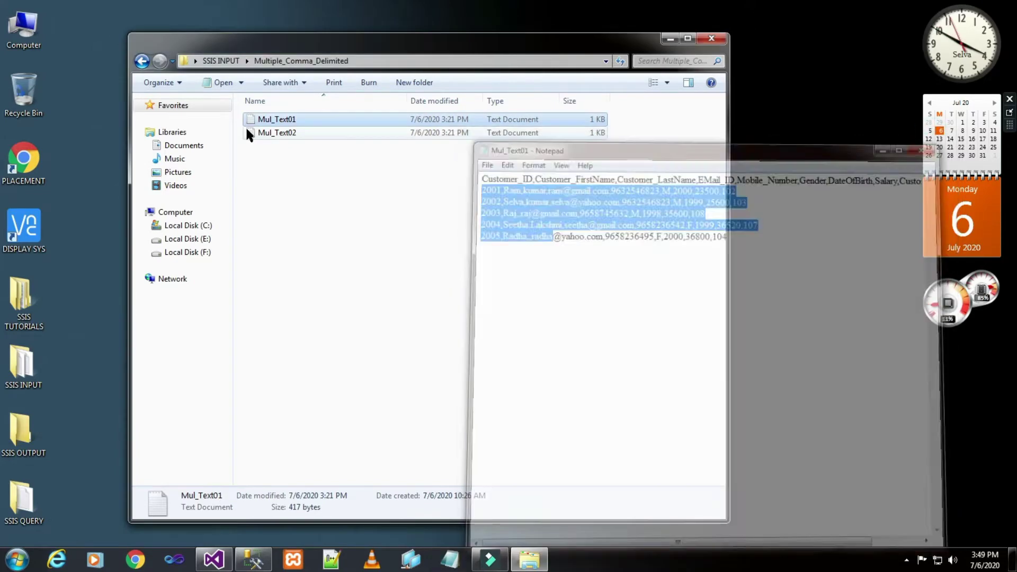
# Step: Open Mul_Text02 to review its customer records, close it and close the Multiple_Comma_Delimited folder
pyautogui.doubleClick(305, 132)
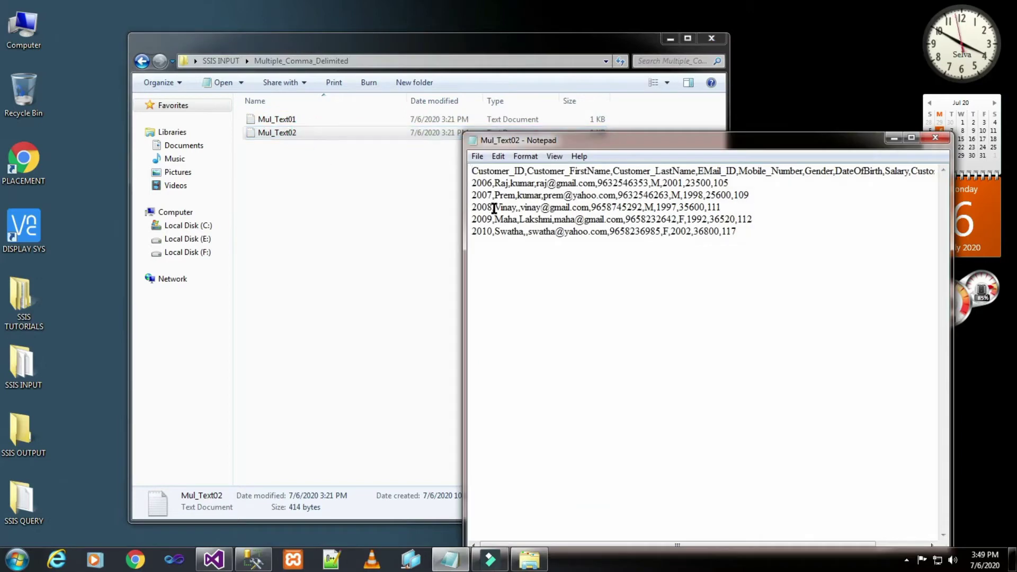
pyautogui.moveTo(472, 184); pyautogui.dragTo(527, 240)
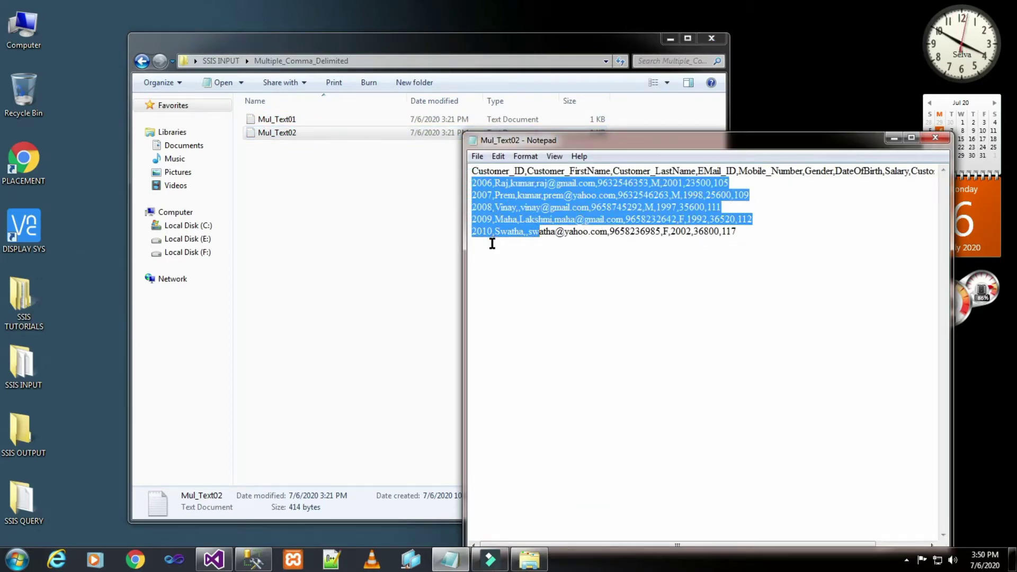
pyautogui.click(936, 139)
pyautogui.click(262, 118)
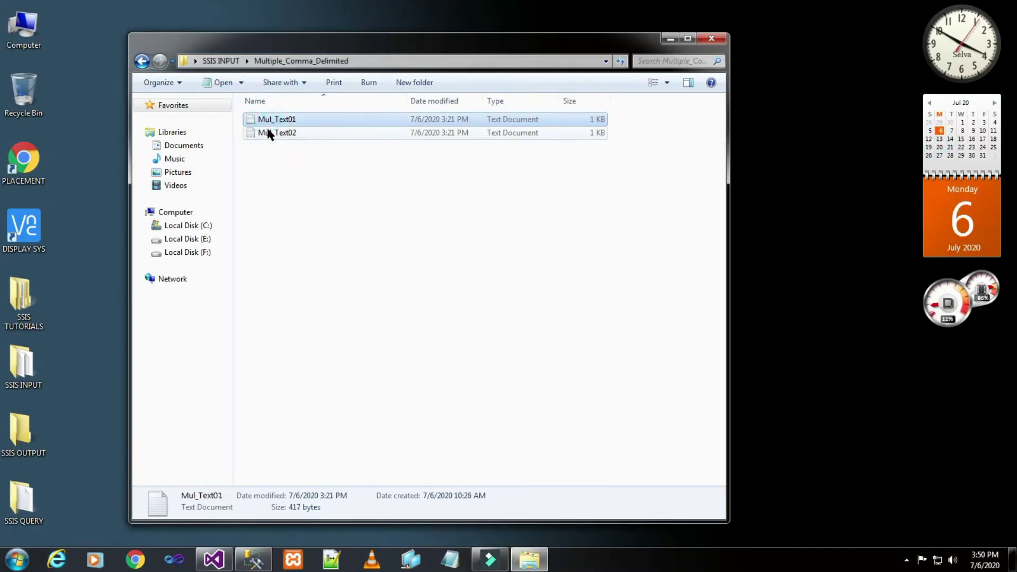
pyautogui.click(269, 133)
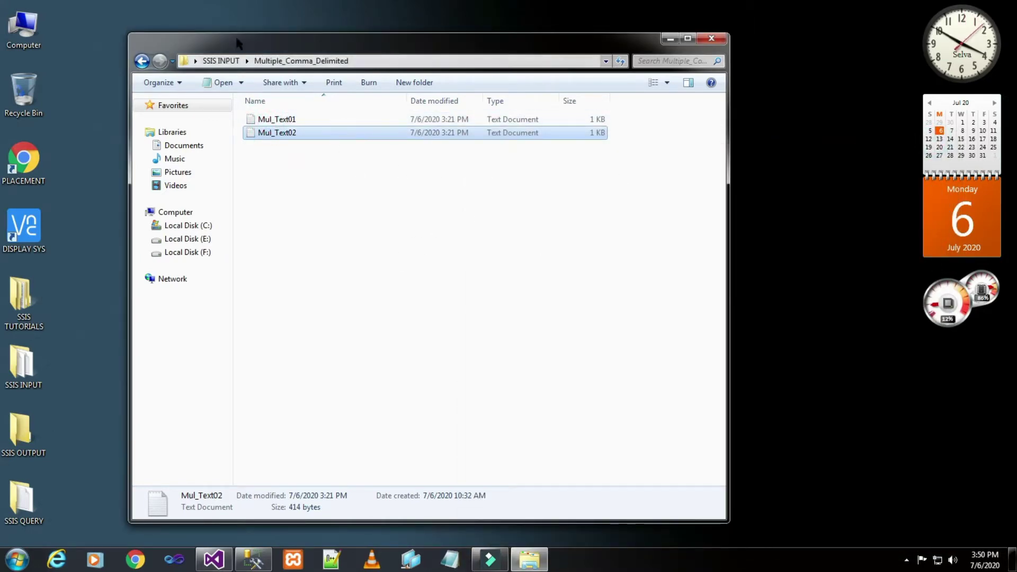
pyautogui.click(711, 38)
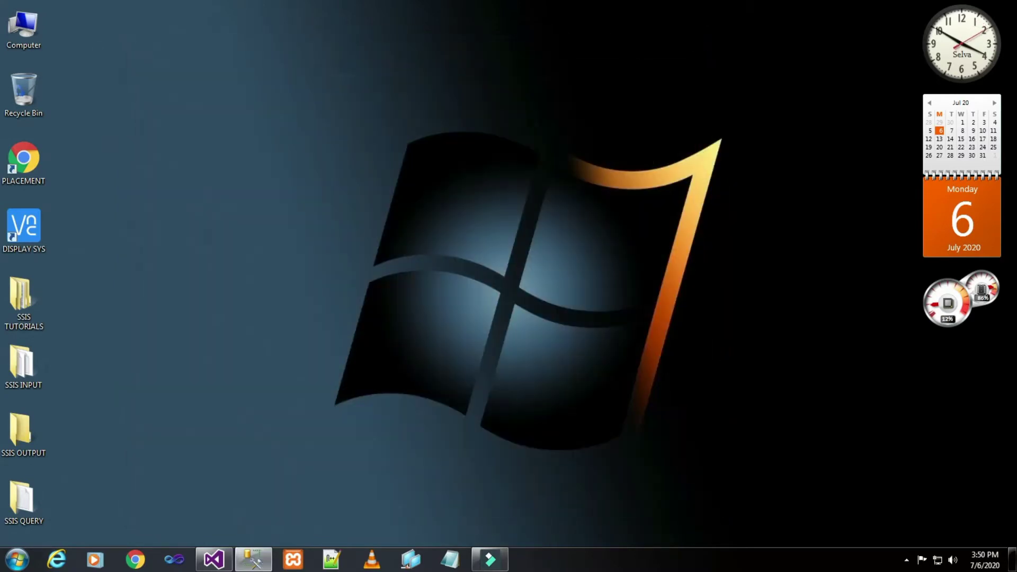
pyautogui.click(527, 116)
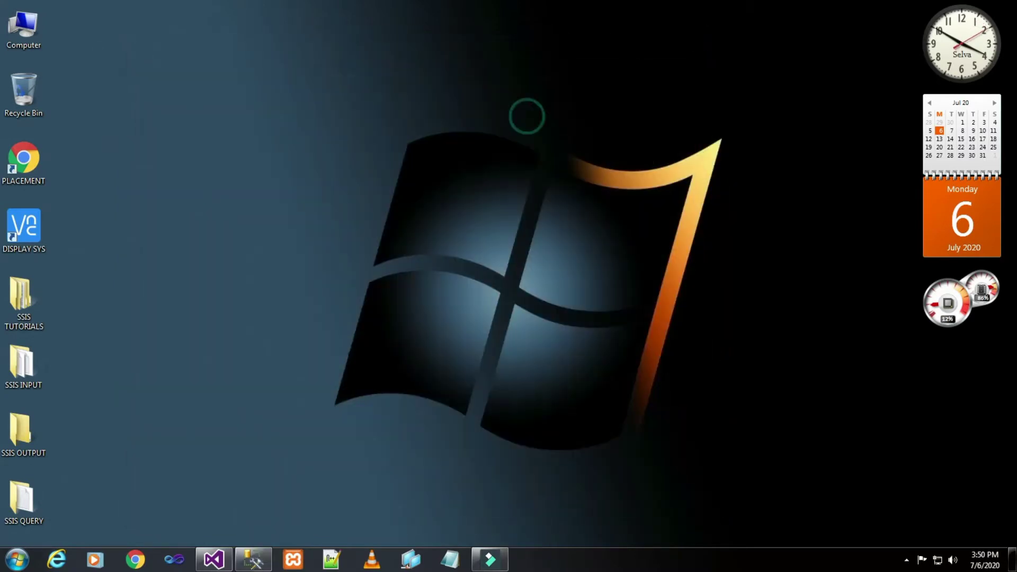
# Step: Switch to Visual Studio and add a new SSIS package to the SSIS_TUTORIALS project
pyautogui.click(215, 561)
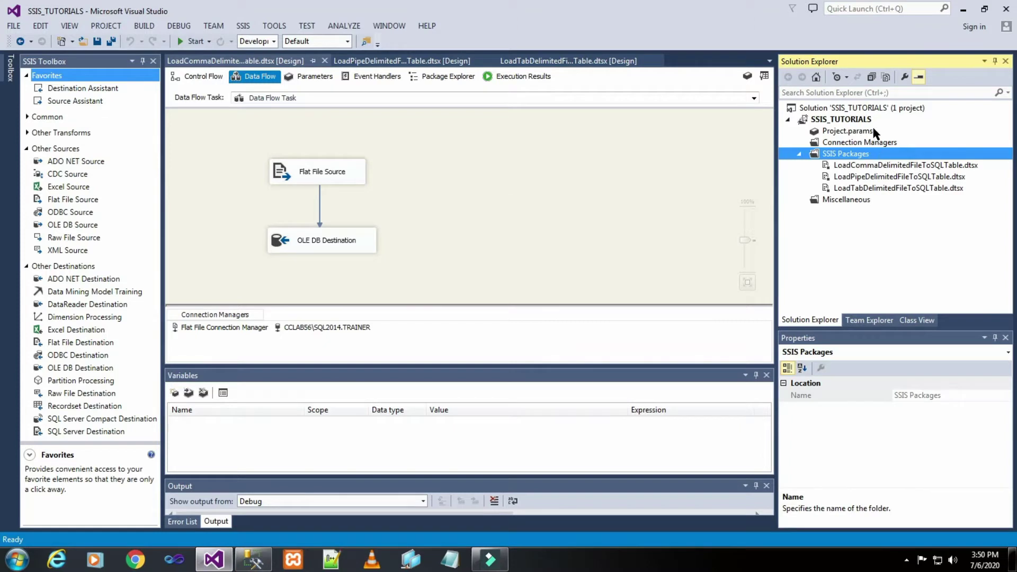
pyautogui.rightClick(844, 157)
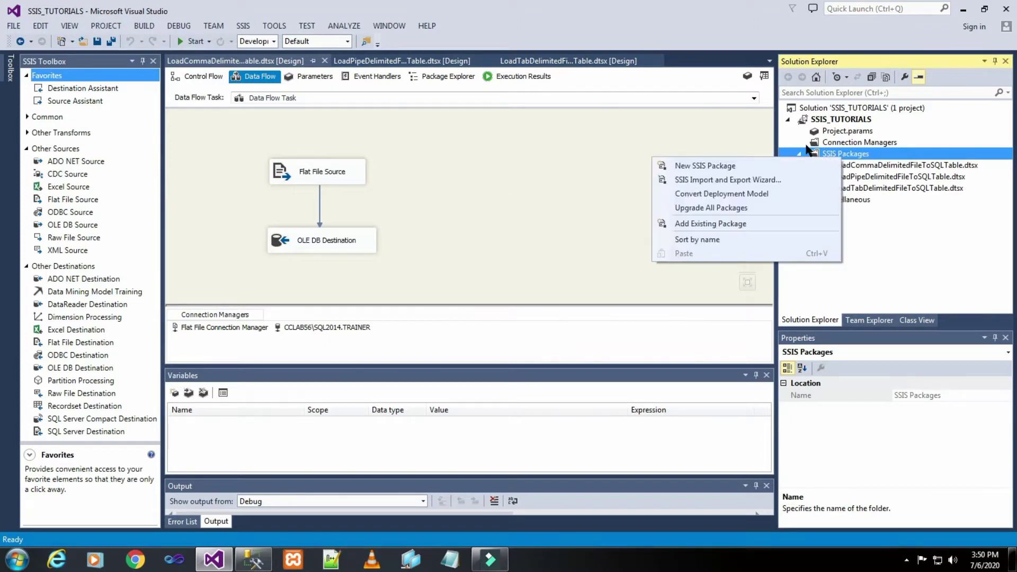
pyautogui.click(773, 162)
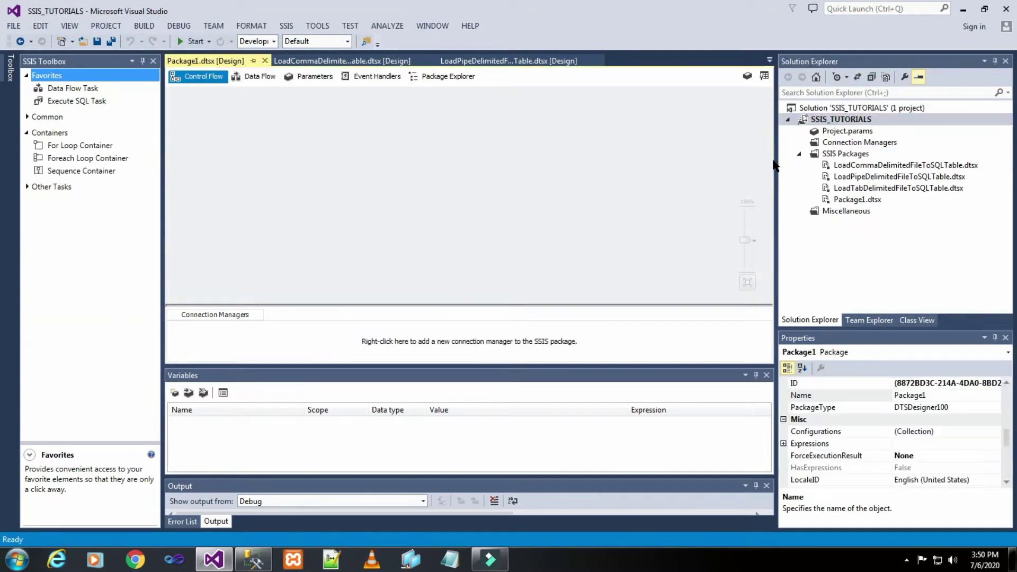
# Step: Rename the new package Package1.dtsx to LoadMultipleCommaDelimitedFileToSQLTable.dtsx
pyautogui.click(865, 201)
pyautogui.rightClick(864, 201)
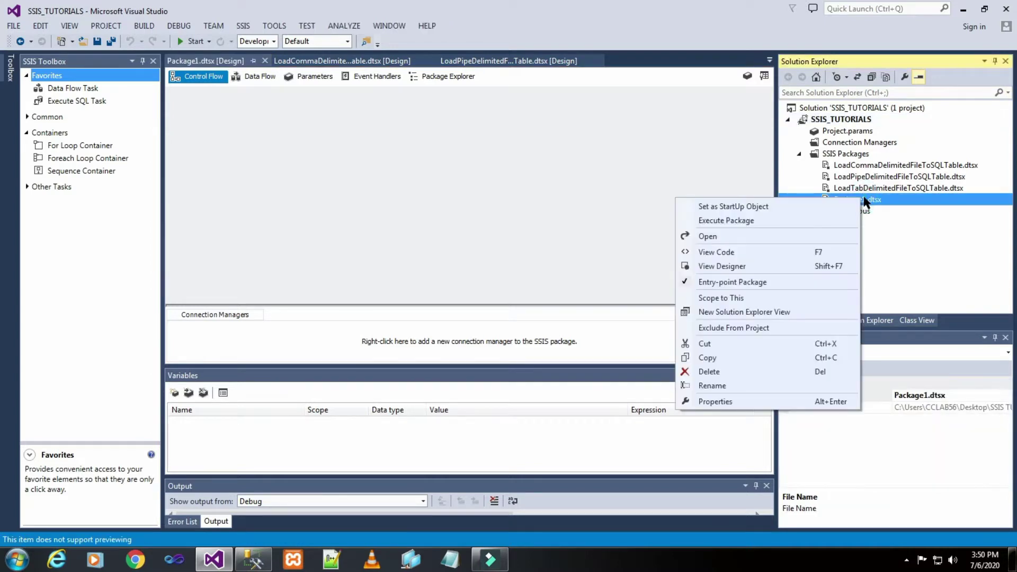
pyautogui.click(755, 381)
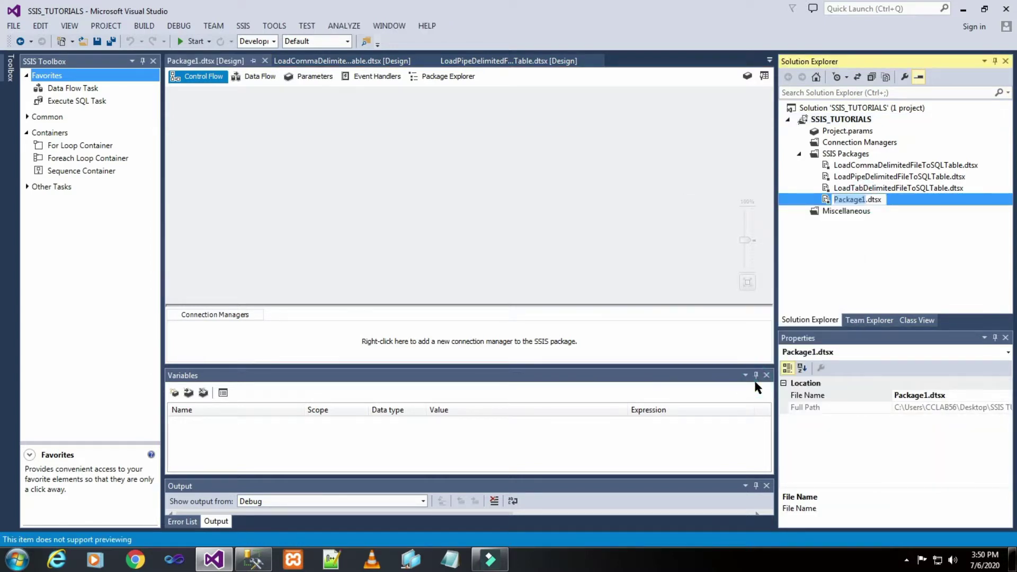
pyautogui.write('L')
pyautogui.write('oad')
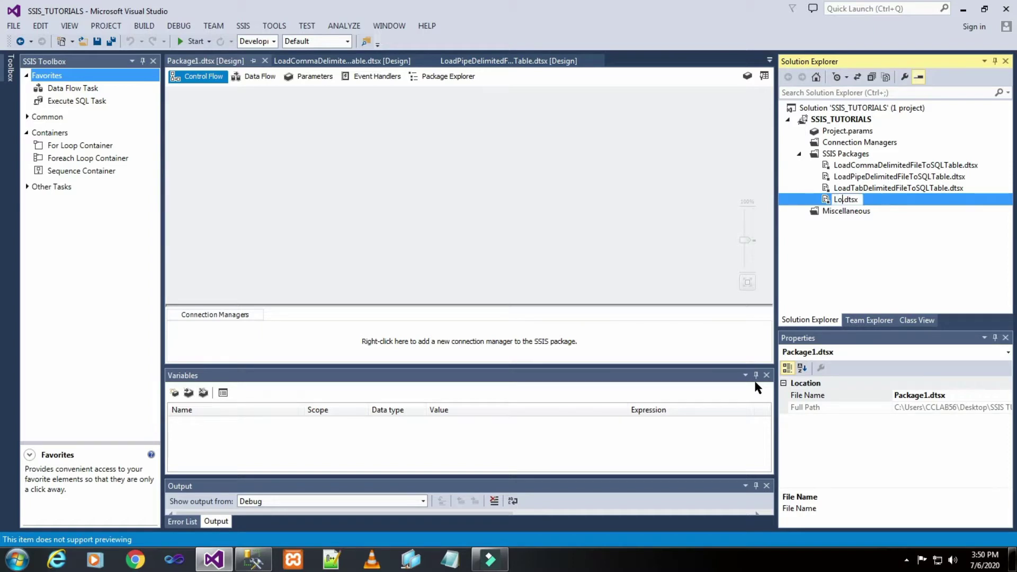
pyautogui.write('MultipleCommaD')
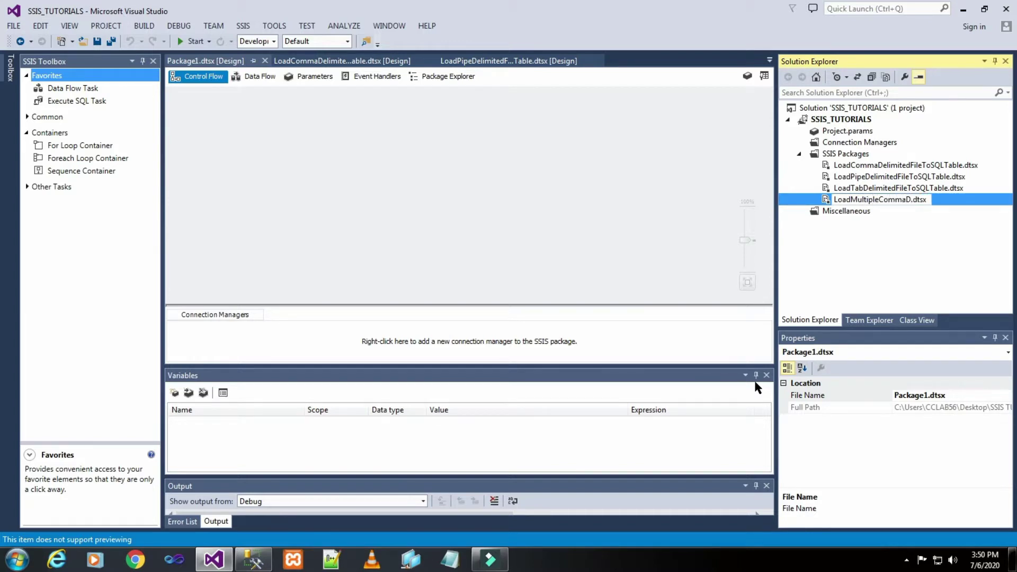
pyautogui.write('elimitedFileTo')
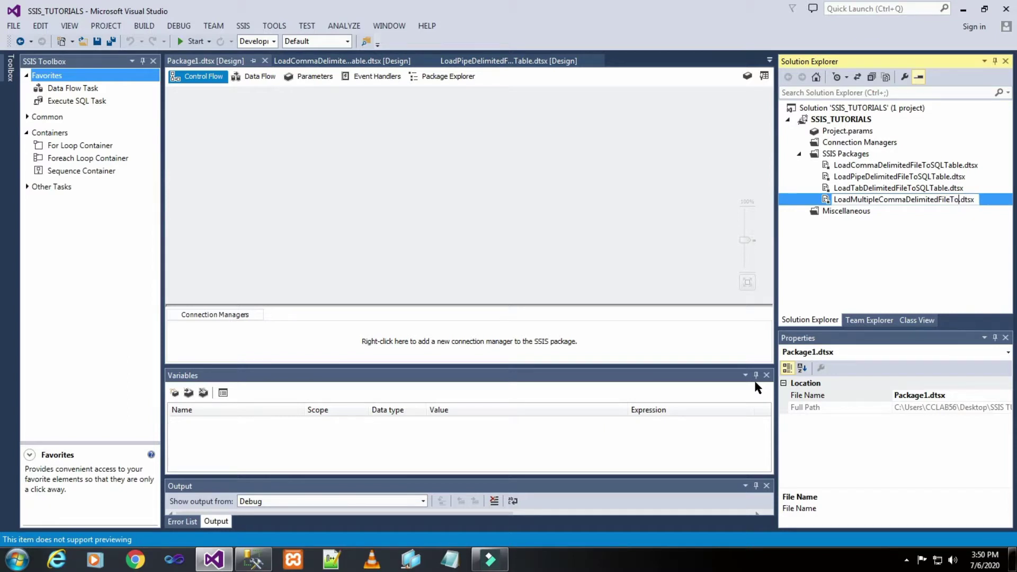
pyautogui.write('SQLTable')
pyautogui.click(528, 182)
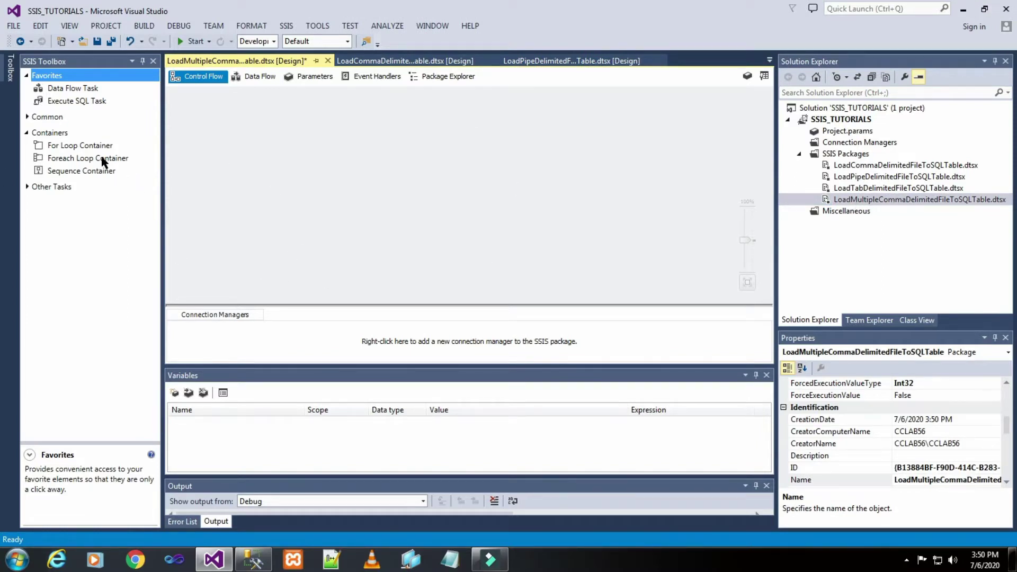
# Step: Add a Foreach Loop Container to the package's control flow
pyautogui.moveTo(102, 162); pyautogui.dragTo(319, 139)
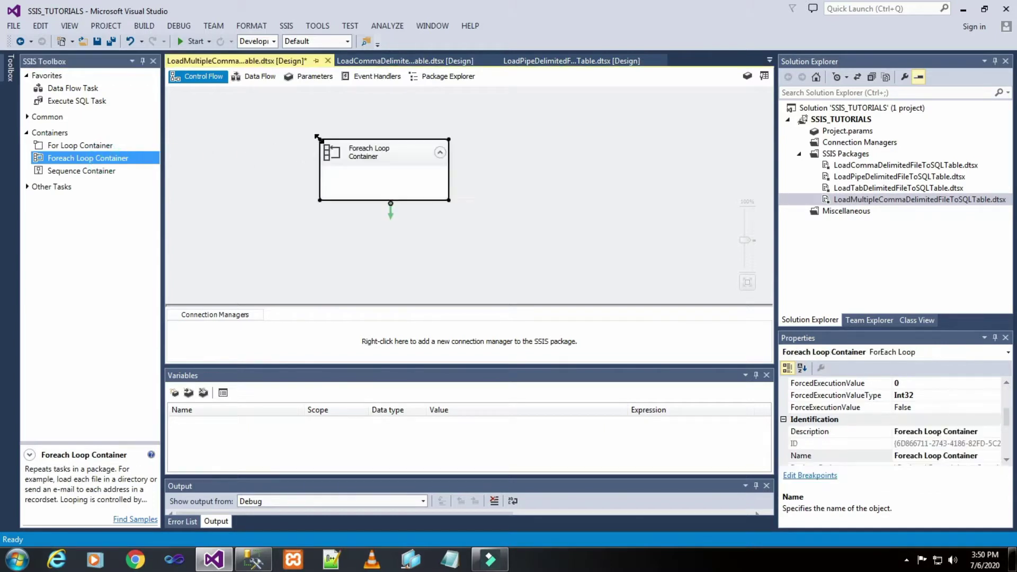
pyautogui.click(597, 174)
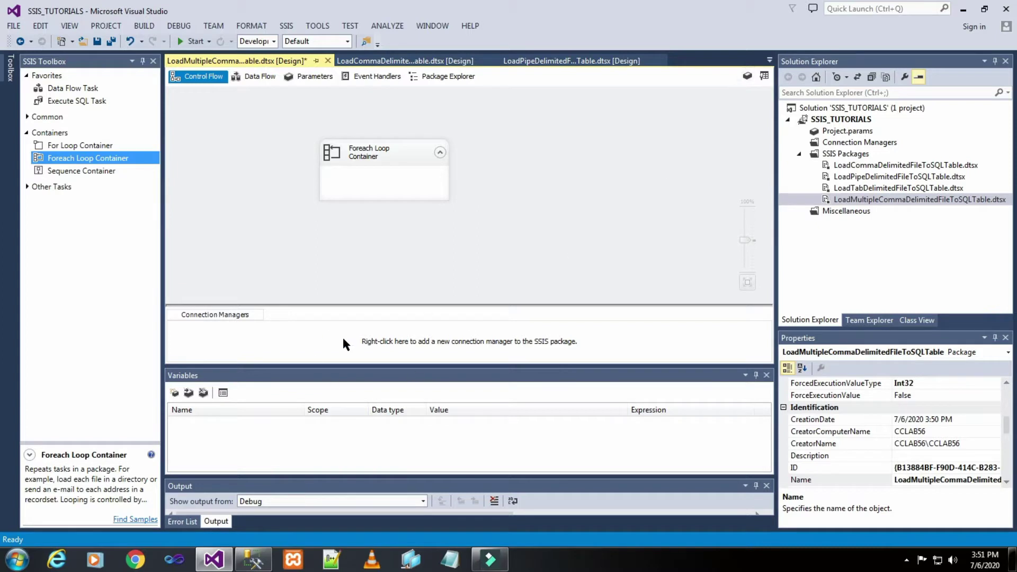
# Step: Create a package variable named FolderPath with the String data type
pyautogui.click(174, 394)
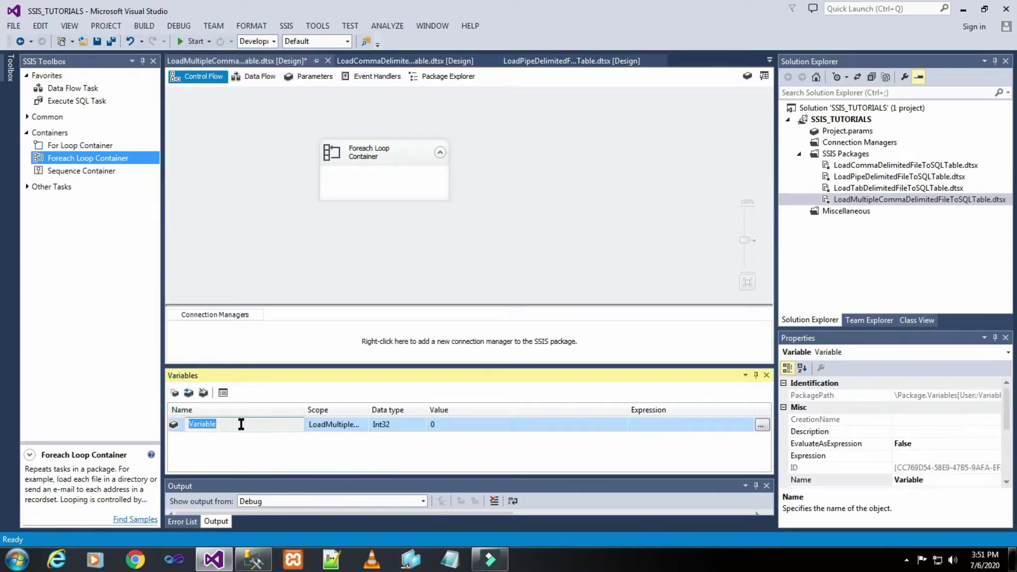
pyautogui.write('FolderPath')
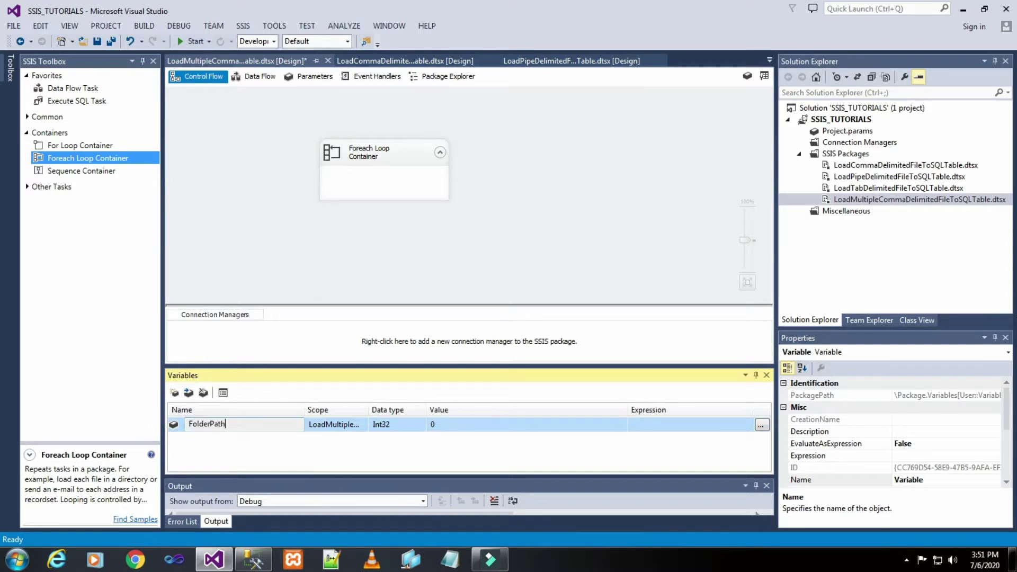
pyautogui.click(414, 426)
pyautogui.press('s')
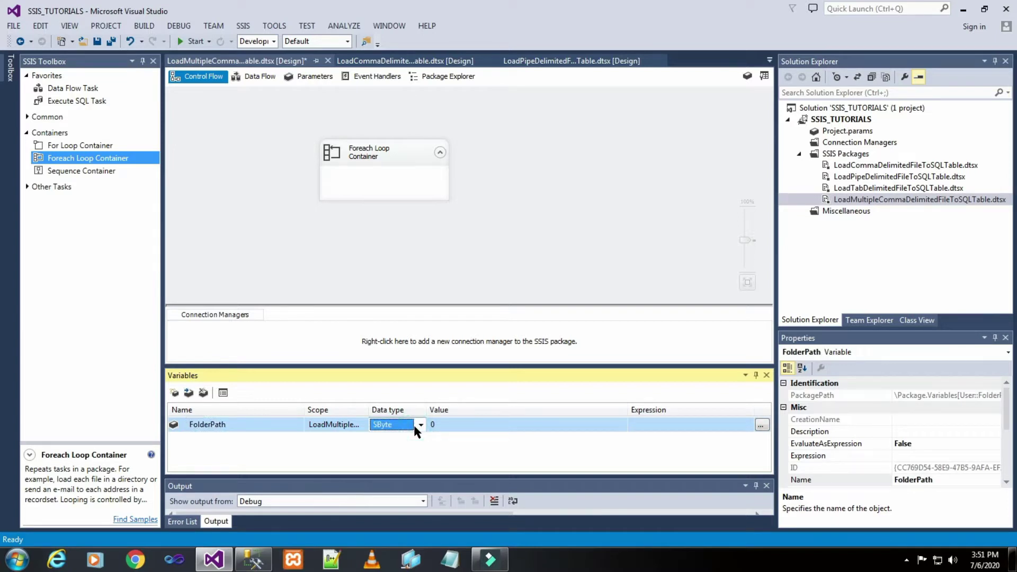
# Step: Copy the full path of the Multiple_Comma_Delimited folder inside SSIS INPUT and return to Visual Studio for the FolderPath value
pyautogui.click(471, 424)
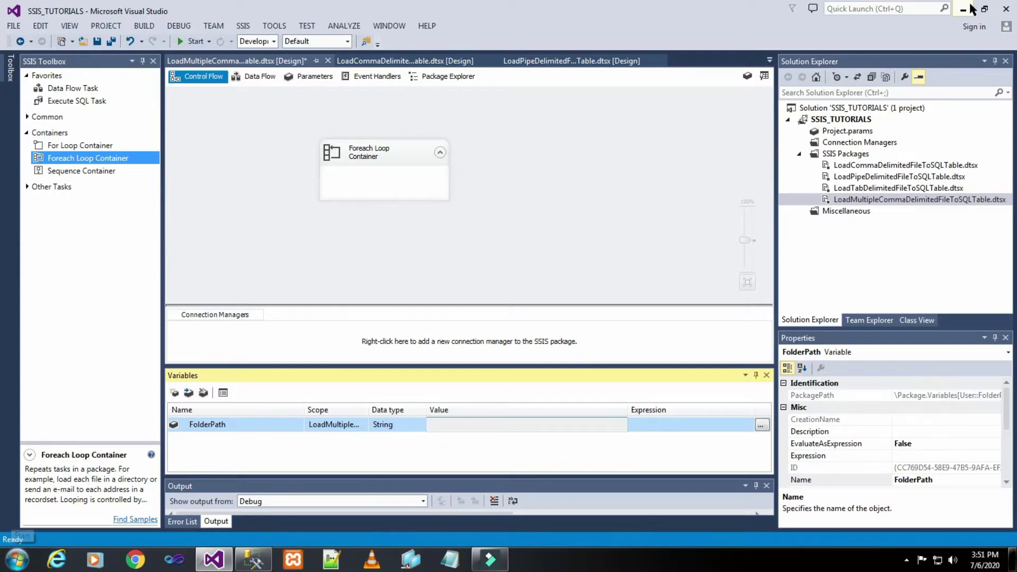
pyautogui.press('super+d')
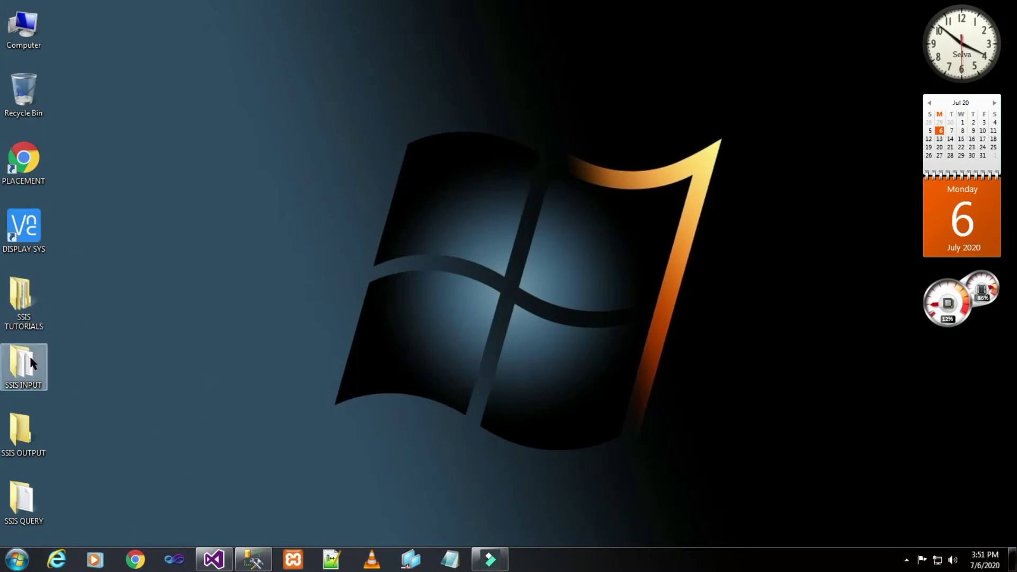
pyautogui.doubleClick(30, 360)
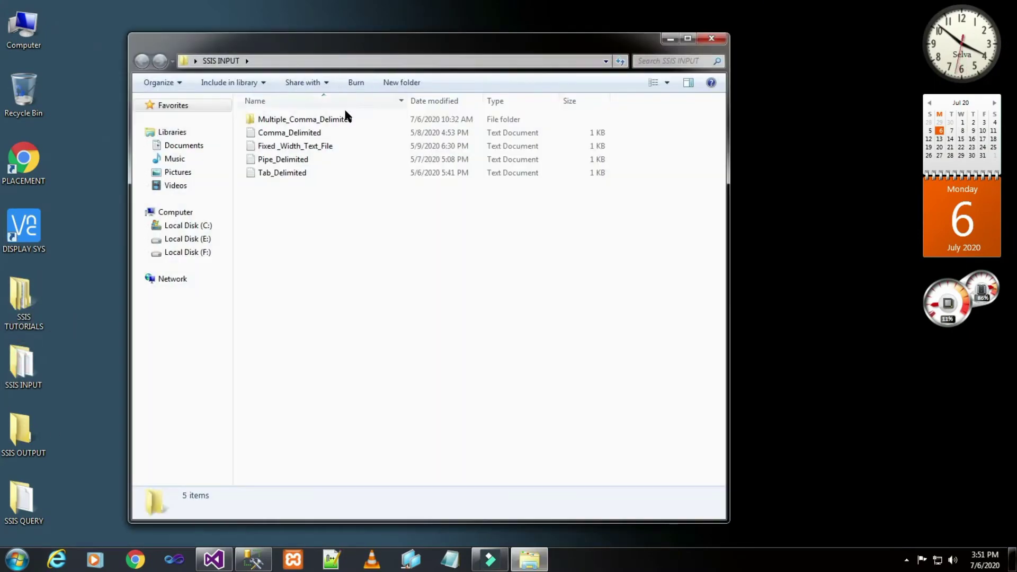
pyautogui.doubleClick(333, 119)
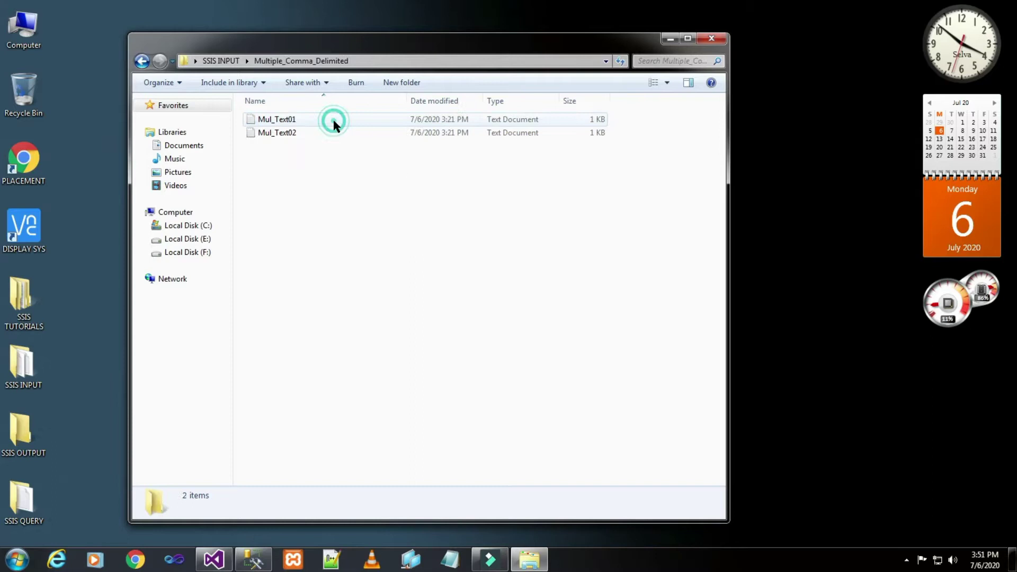
pyautogui.click(389, 60)
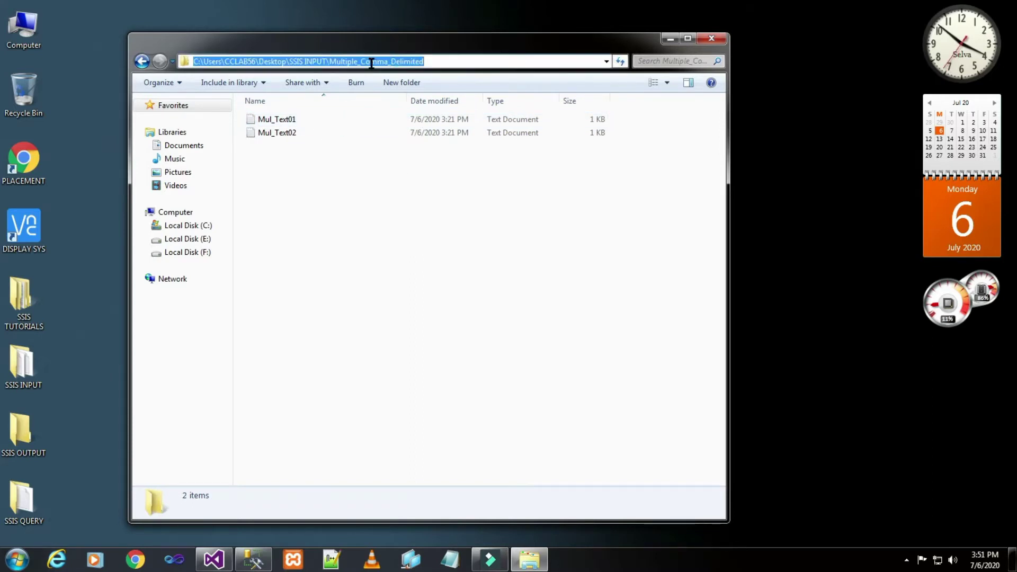
pyautogui.rightClick(374, 62)
pyautogui.click(399, 107)
pyautogui.click(215, 560)
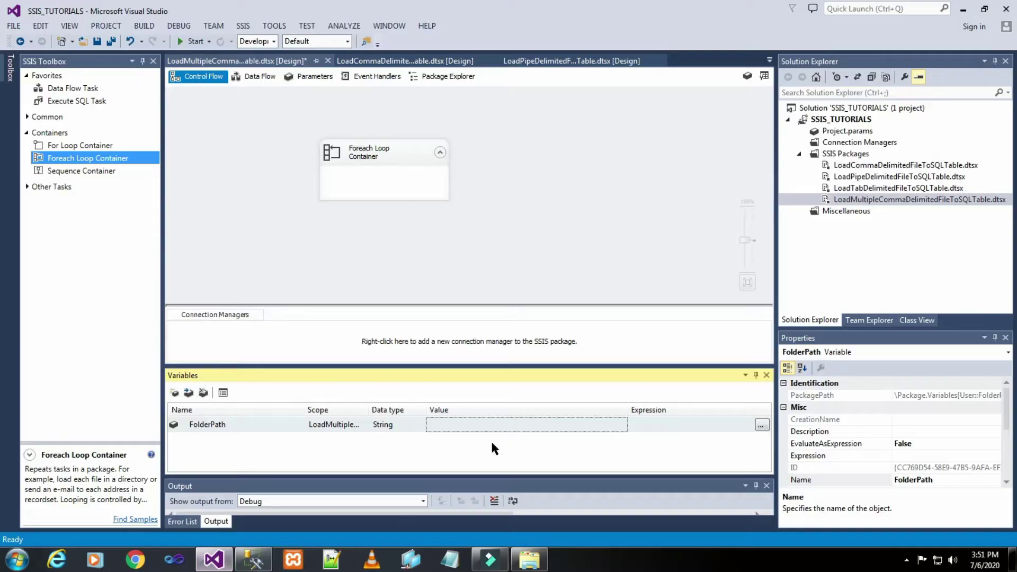
# Step: Set the FolderPath variable's value to the copied path of the Multiple_Comma_Delimited folder
pyautogui.click(470, 424)
pyautogui.rightClick(470, 428)
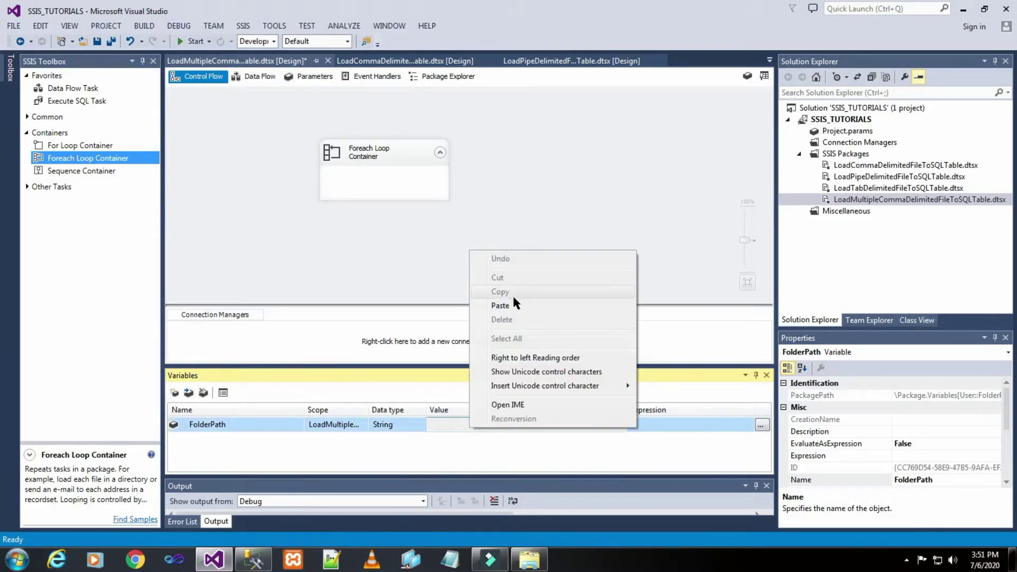
pyautogui.click(504, 306)
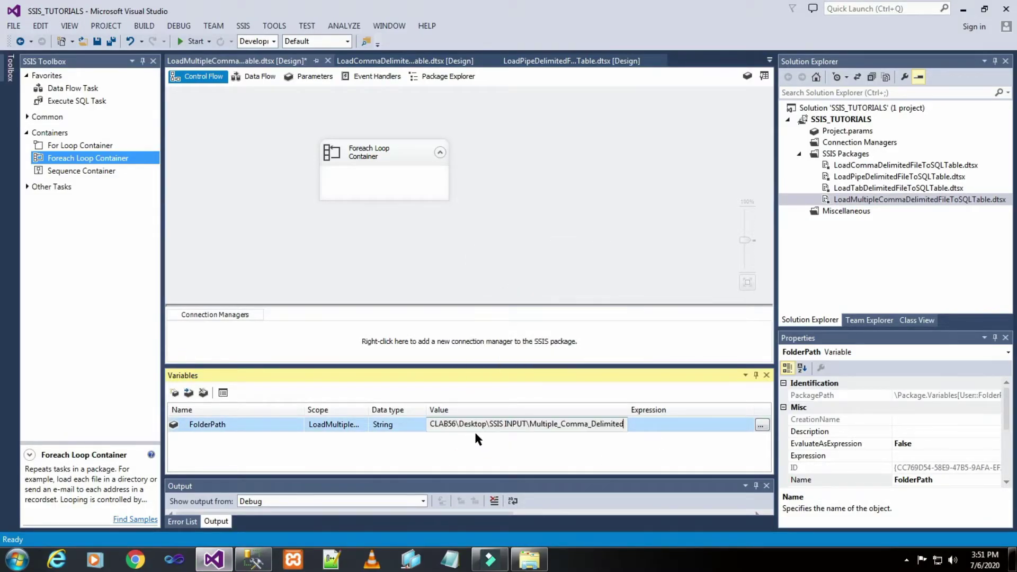
pyautogui.click(625, 457)
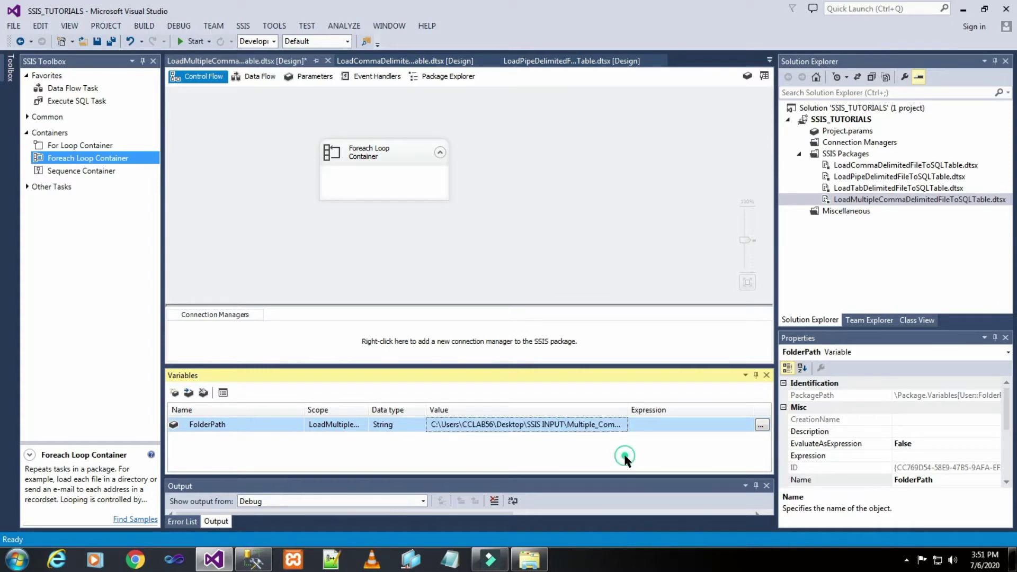
pyautogui.click(565, 186)
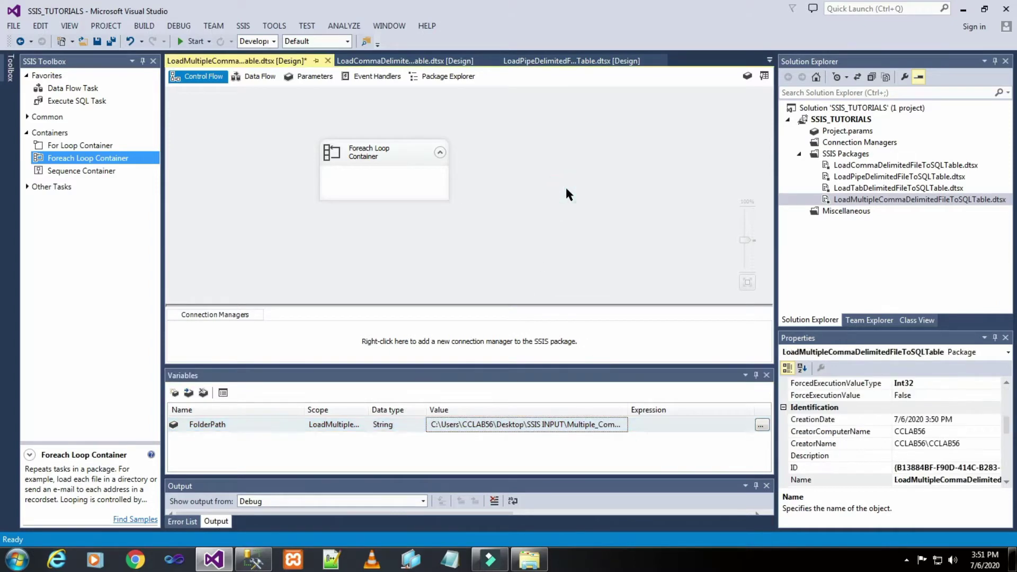
# Step: Set the Foreach Loop Container's collection to the Foreach File Enumerator, retrieving file names as Name and extension
pyautogui.doubleClick(403, 184)
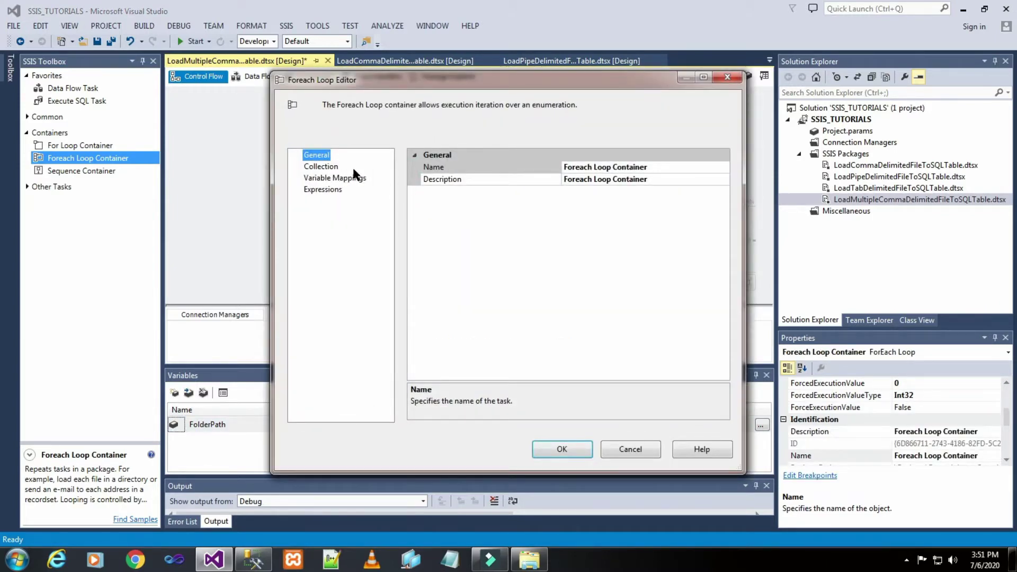
pyautogui.click(320, 166)
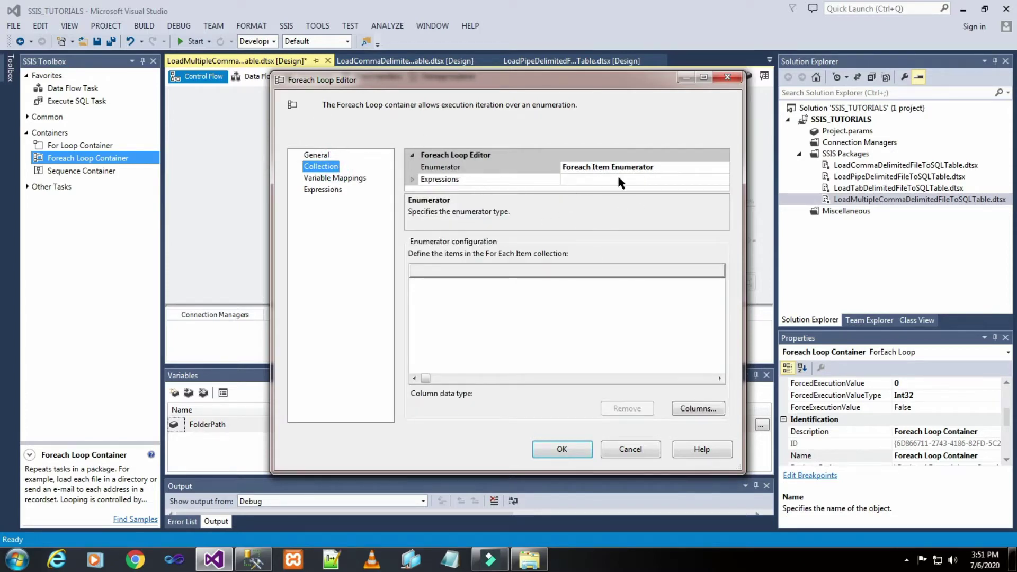
pyautogui.click(672, 165)
pyautogui.click(724, 167)
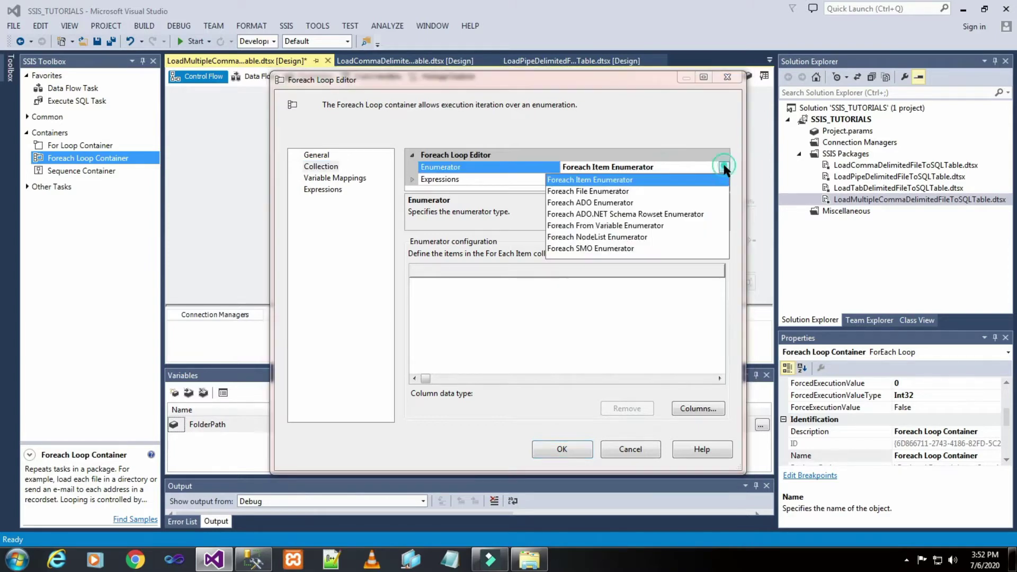
pyautogui.click(583, 191)
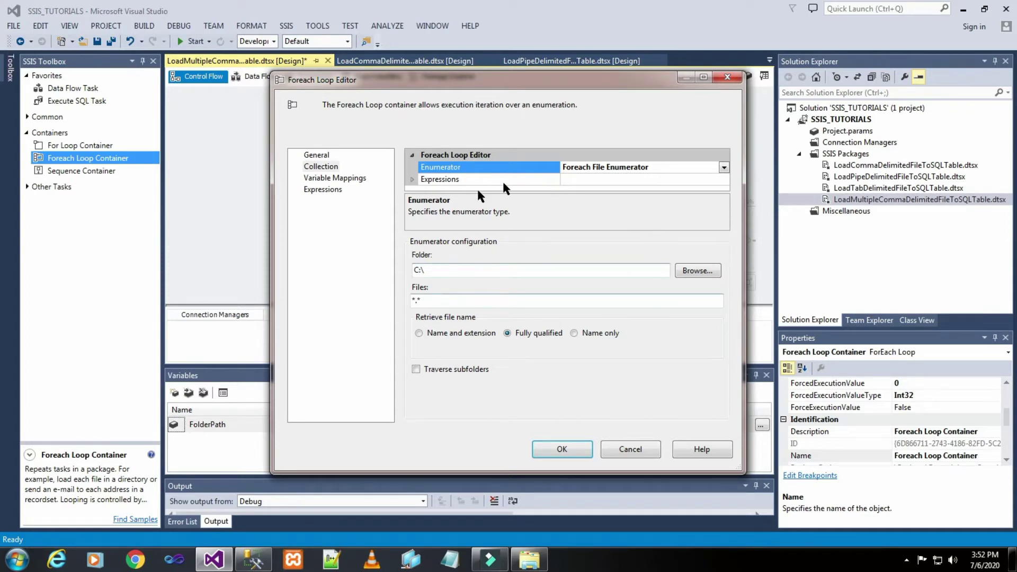
pyautogui.click(419, 331)
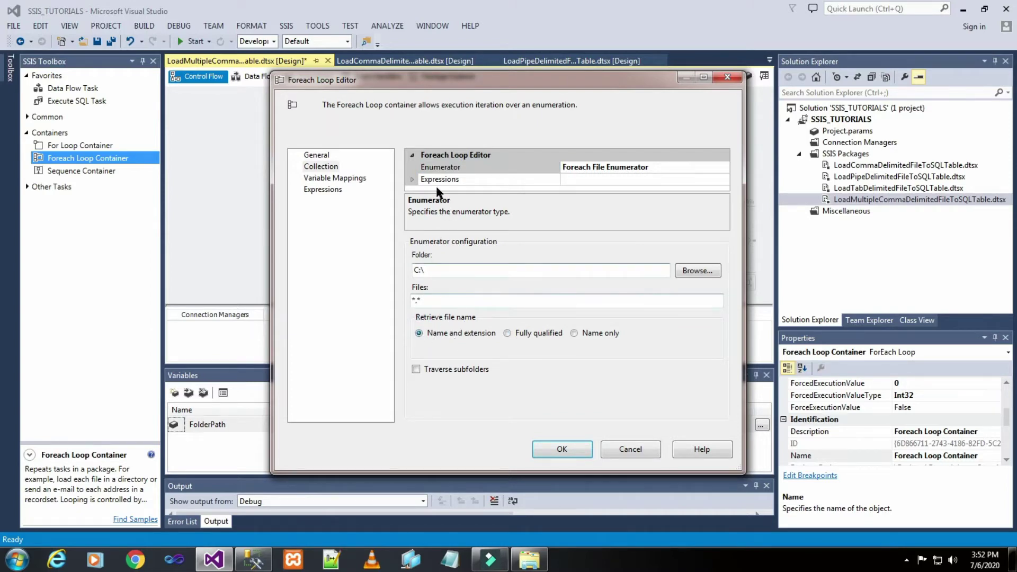
# Step: Add a collection expression that sets the Directory property to @[User::FolderPath], and evaluate it
pyautogui.click(648, 178)
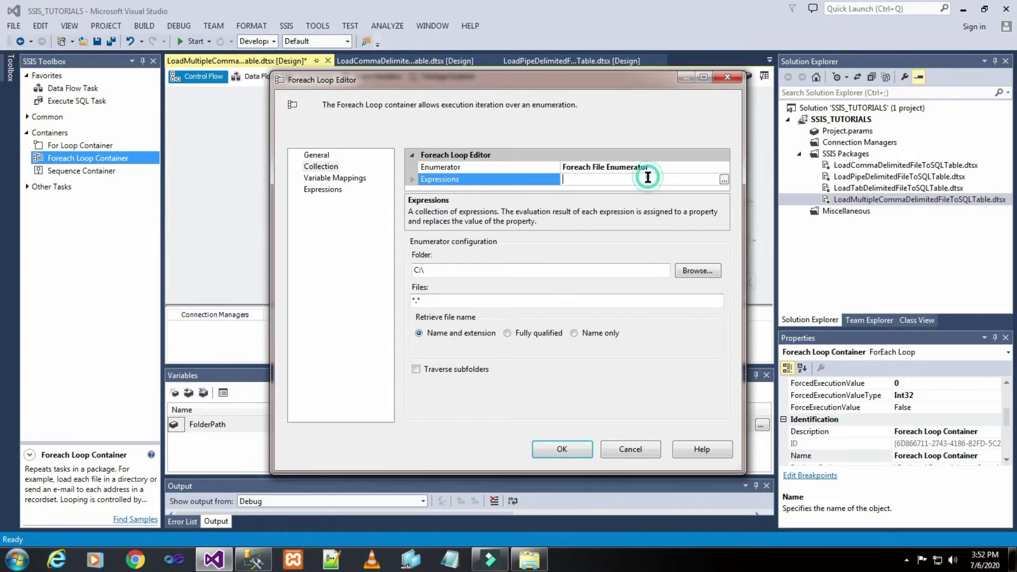
pyautogui.click(724, 180)
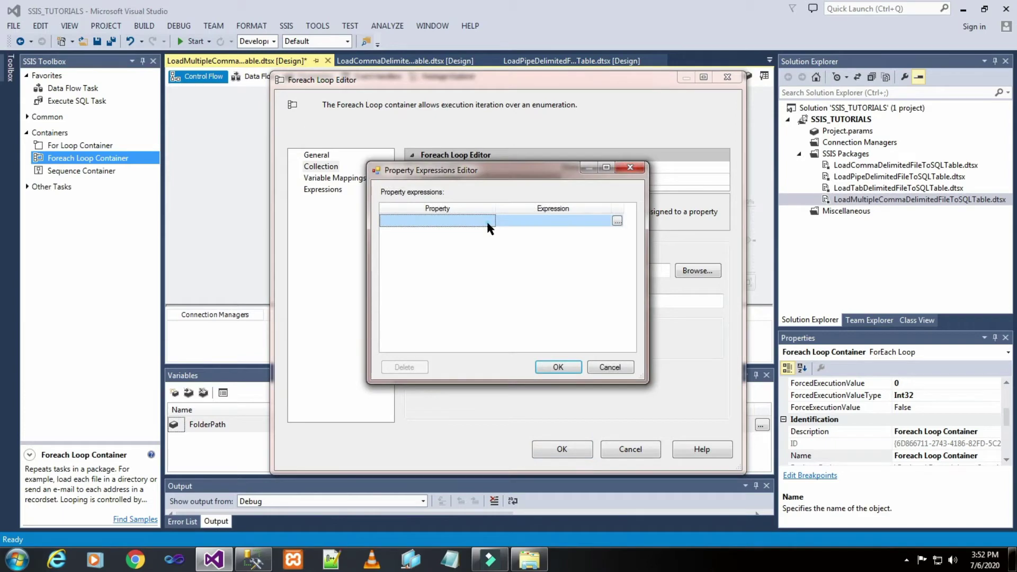
pyautogui.click(487, 221)
pyautogui.click(487, 220)
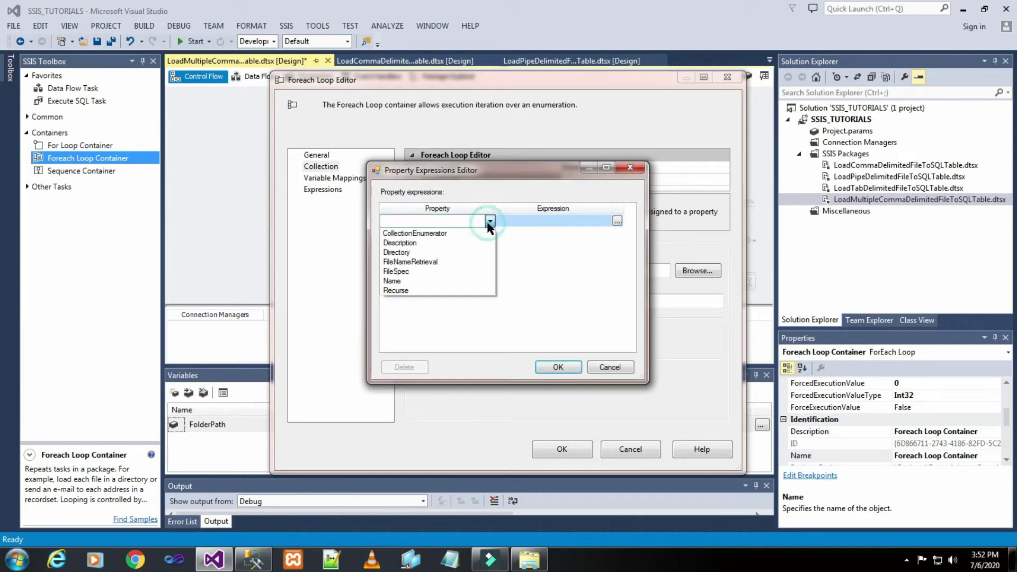
pyautogui.click(431, 258)
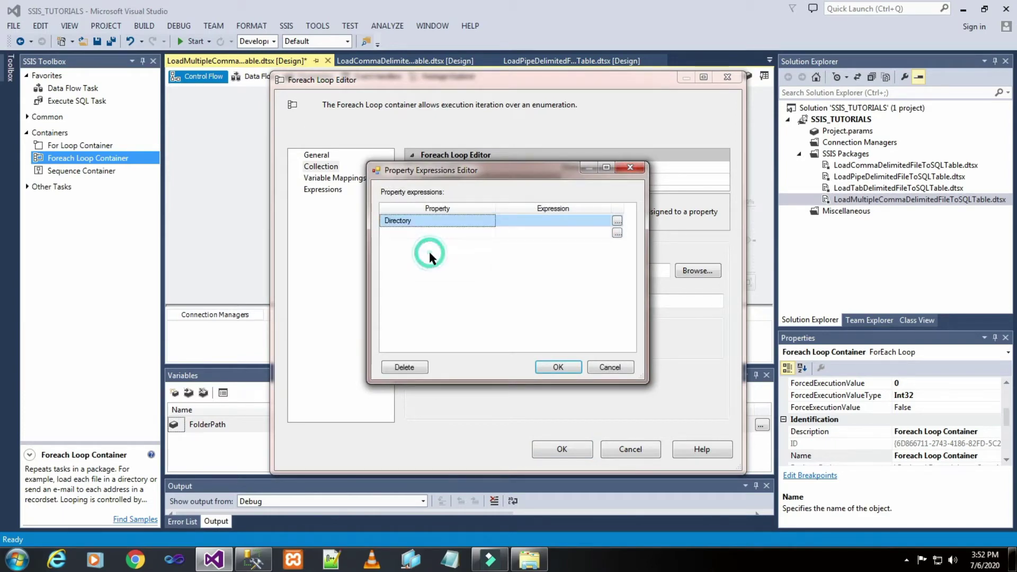
pyautogui.click(617, 220)
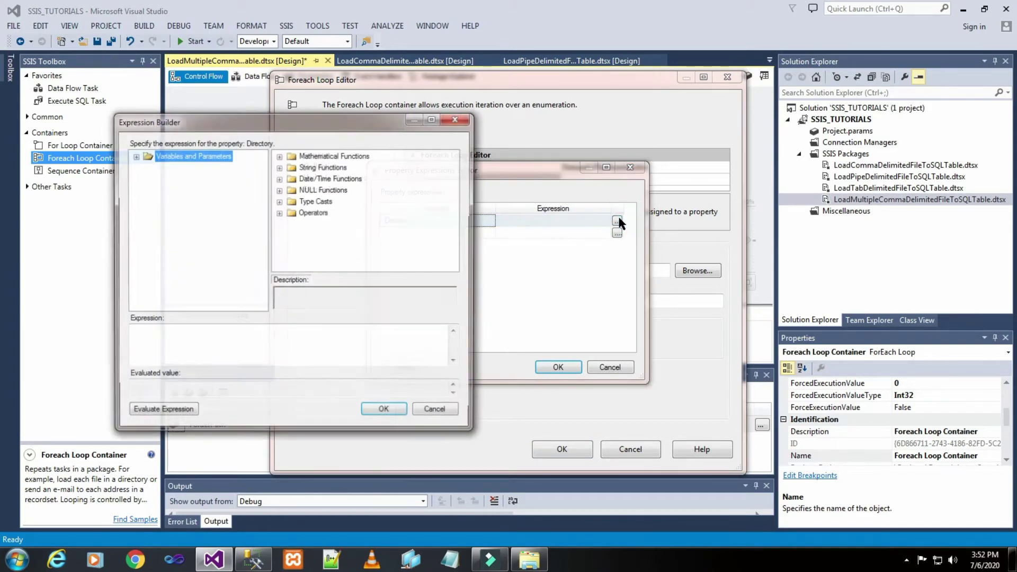
pyautogui.click(135, 156)
pyautogui.click(180, 179)
pyautogui.moveTo(181, 179); pyautogui.dragTo(169, 333)
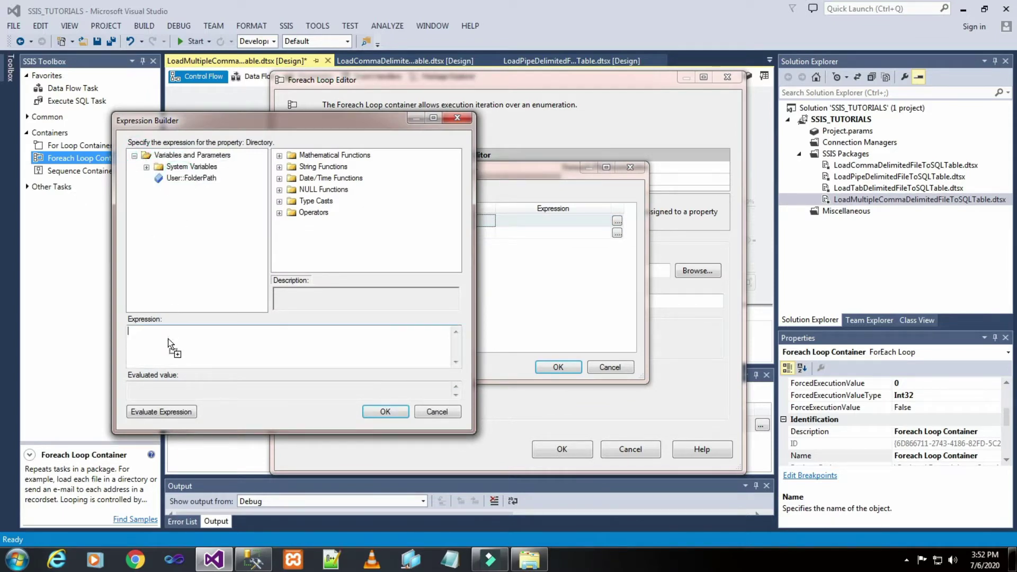
pyautogui.click(178, 415)
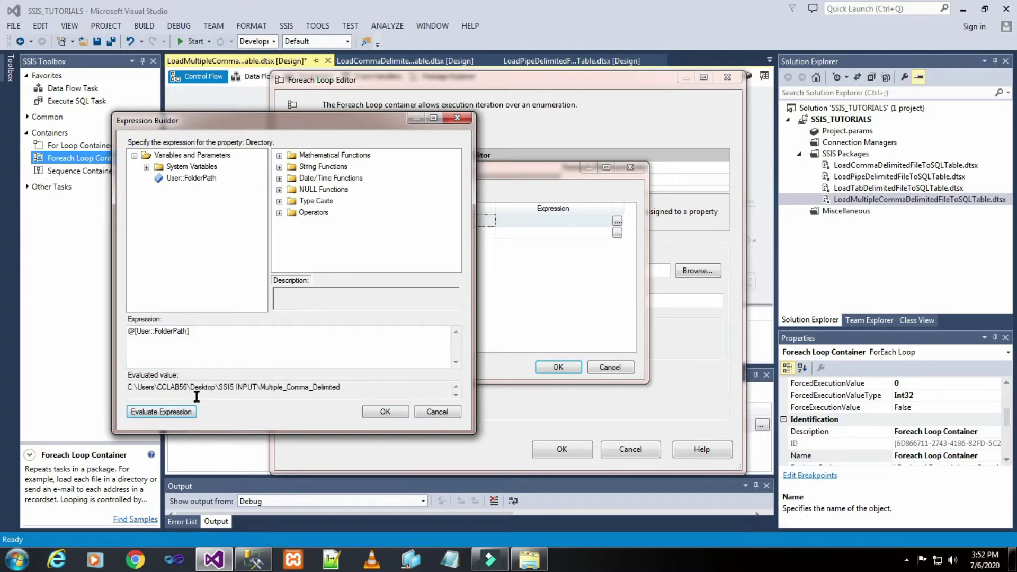
pyautogui.click(388, 412)
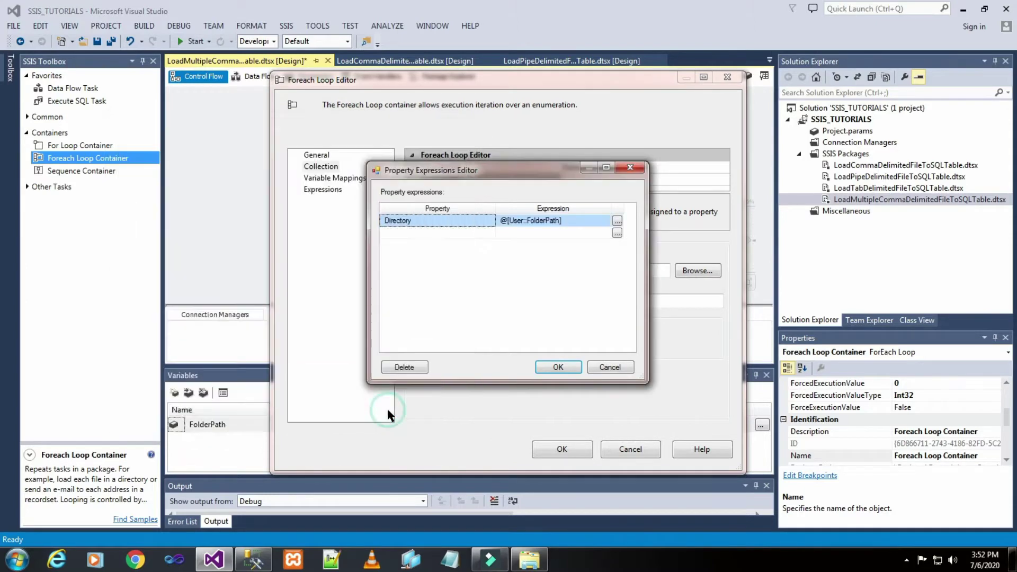
pyautogui.click(559, 363)
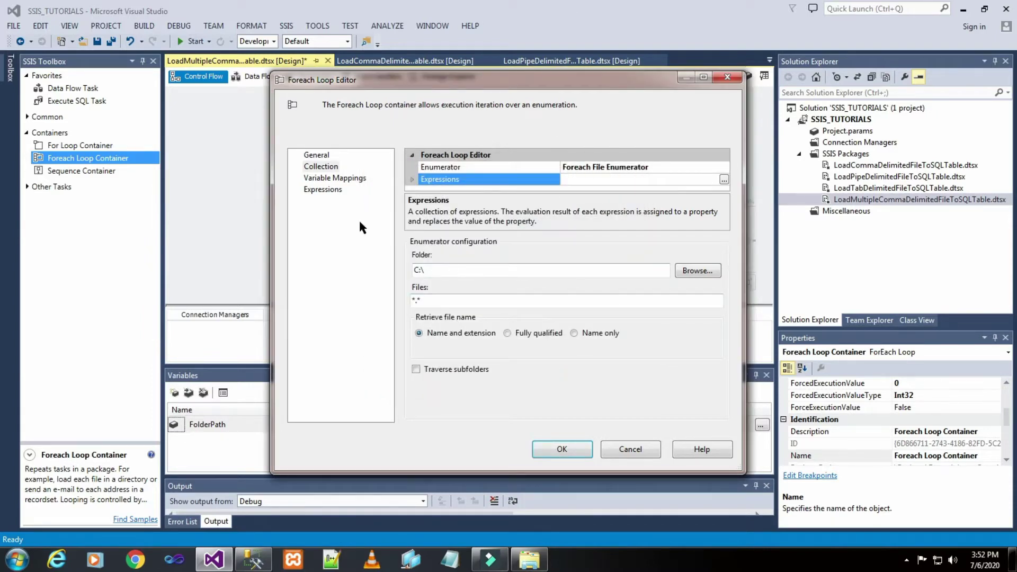
# Step: Map the loop's collection value to a new String variable named FileName and apply the Foreach Loop settings
pyautogui.click(363, 180)
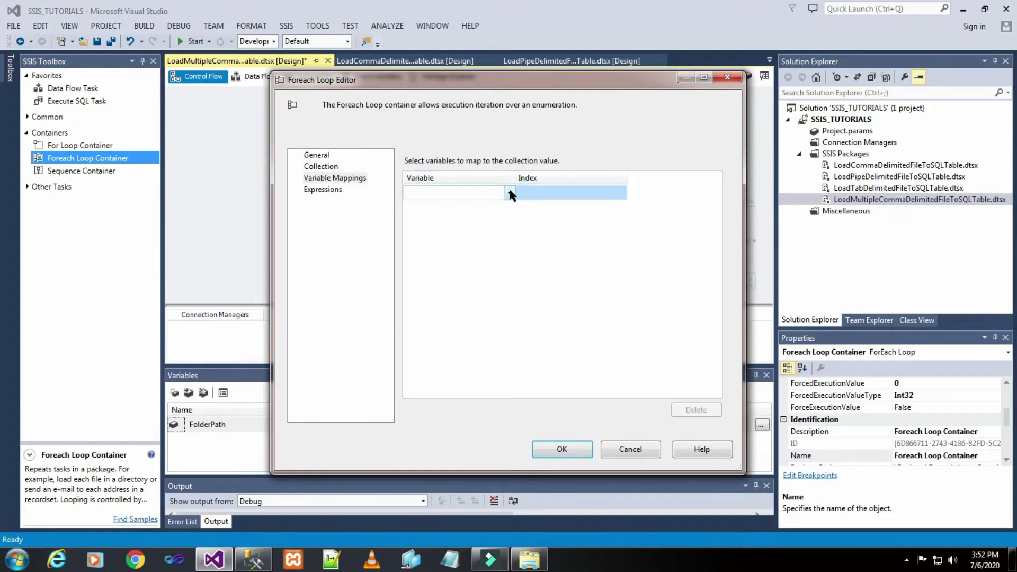
pyautogui.click(511, 193)
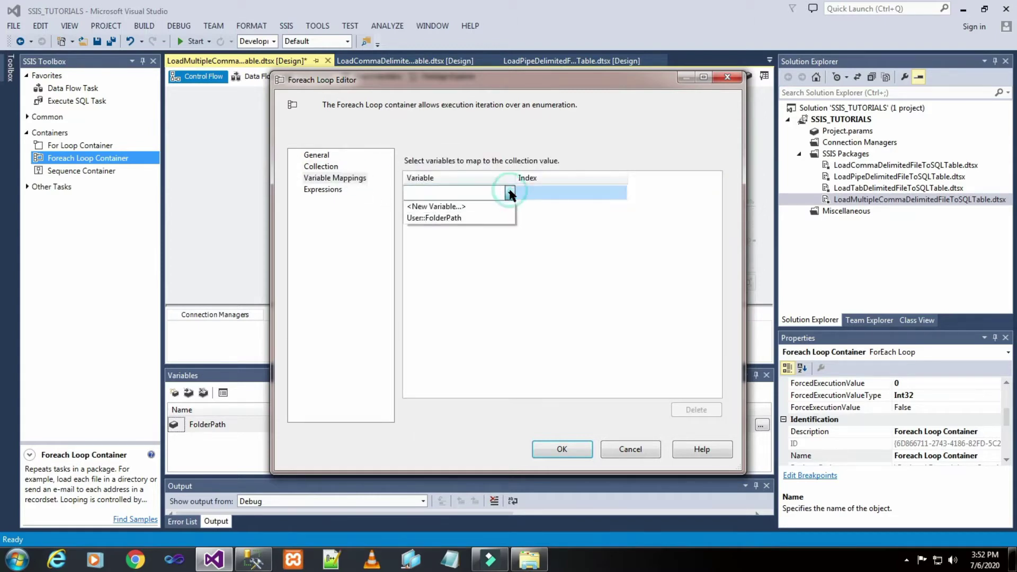
pyautogui.click(486, 206)
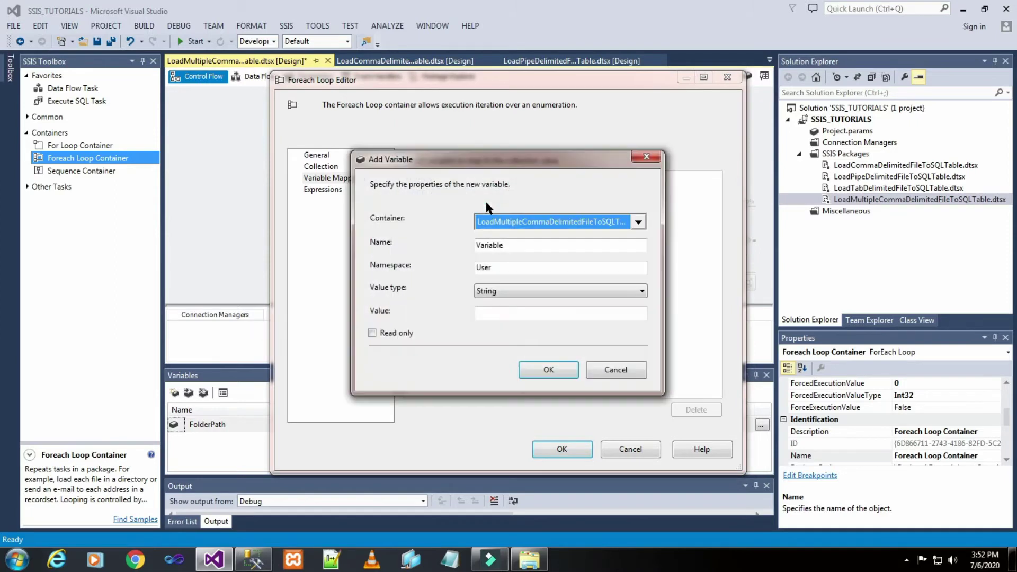
pyautogui.doubleClick(513, 246)
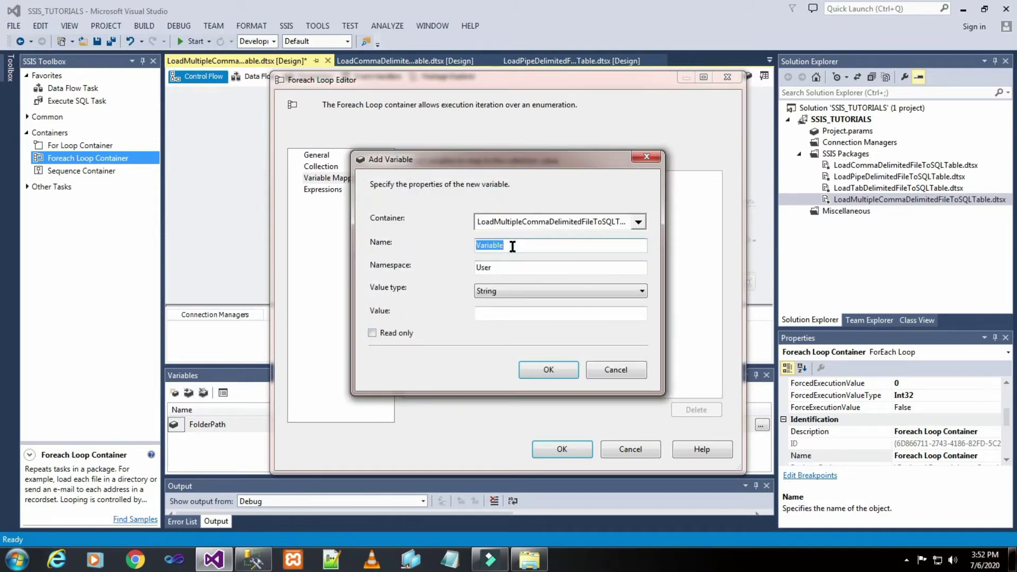
pyautogui.write('FileName')
pyautogui.click(549, 370)
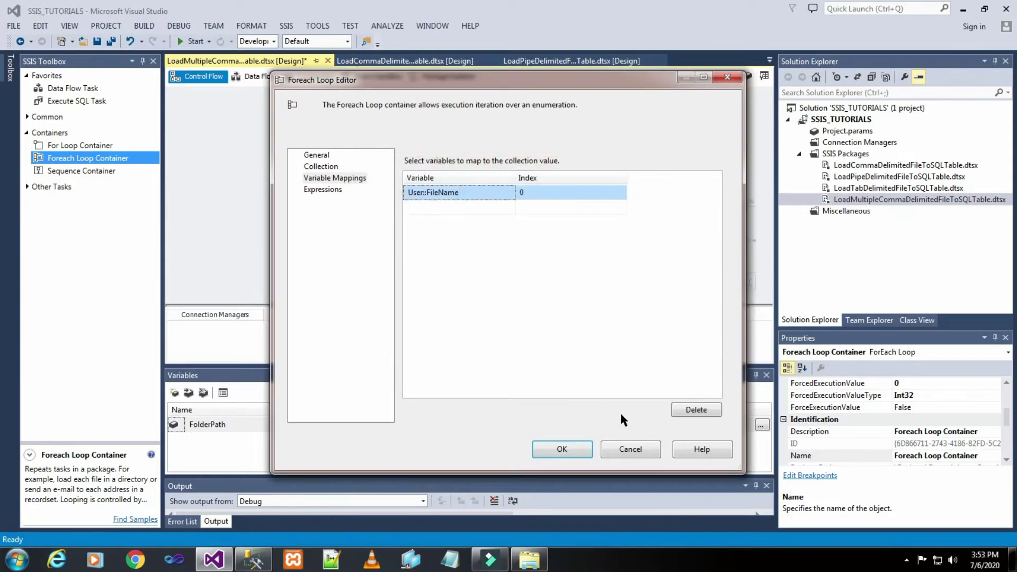
pyautogui.click(576, 450)
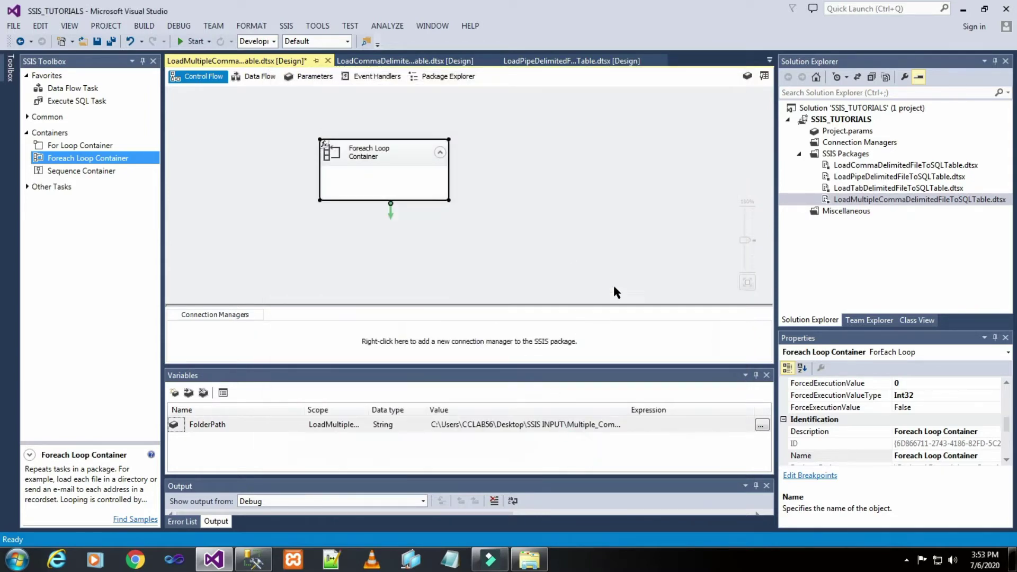
pyautogui.click(614, 288)
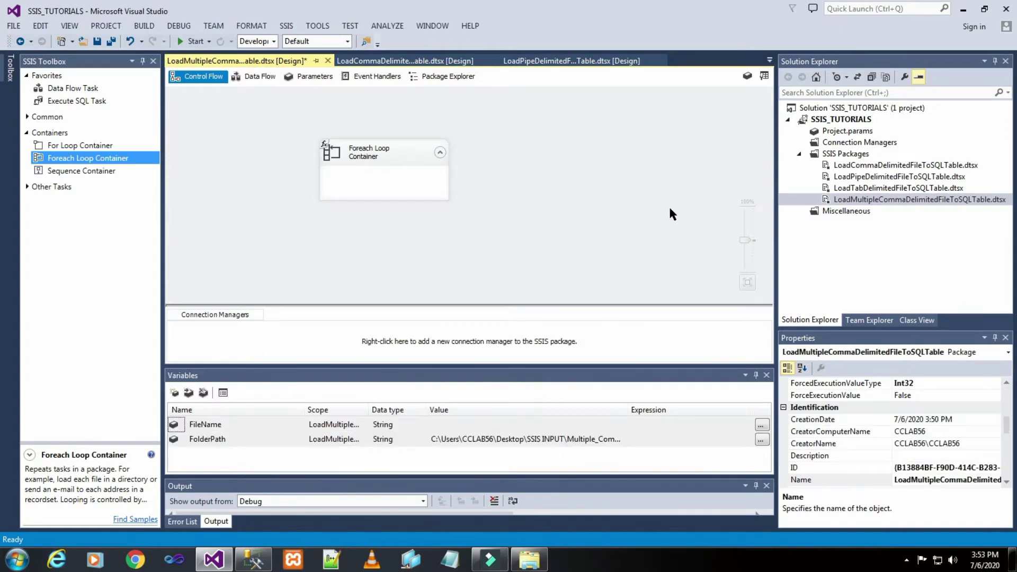
# Step: Enlarge the Foreach Loop Container and add a Data Flow Task inside it
pyautogui.click(393, 164)
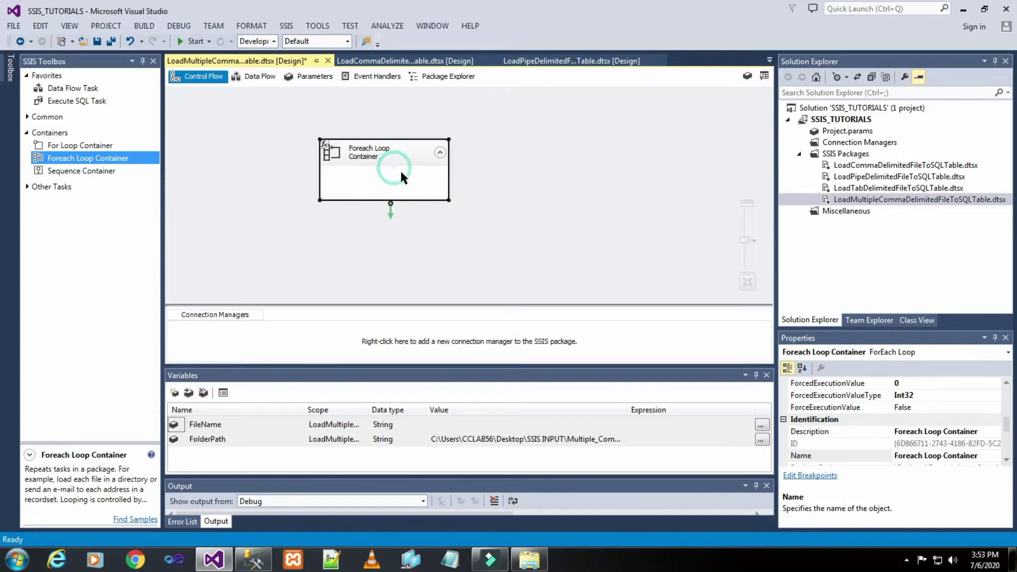
pyautogui.moveTo(449, 200); pyautogui.dragTo(511, 234)
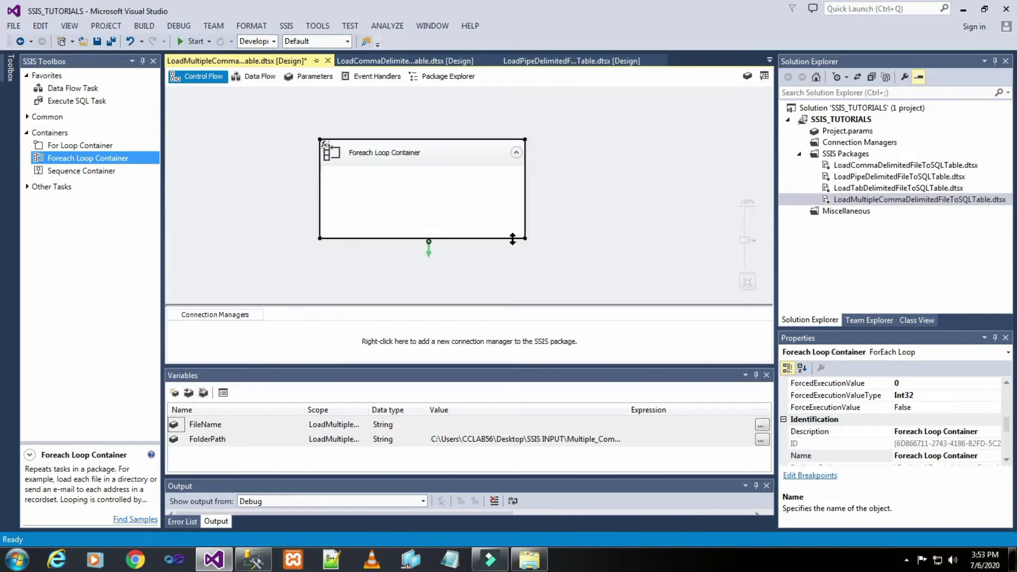
pyautogui.click(660, 163)
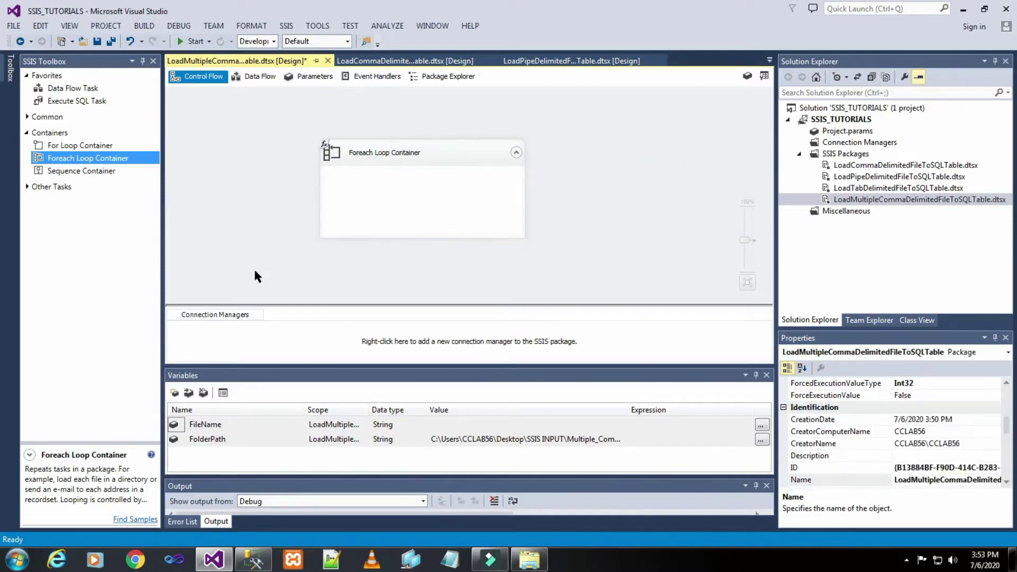
pyautogui.click(425, 193)
pyautogui.moveTo(75, 88); pyautogui.dragTo(391, 185)
pyautogui.click(630, 182)
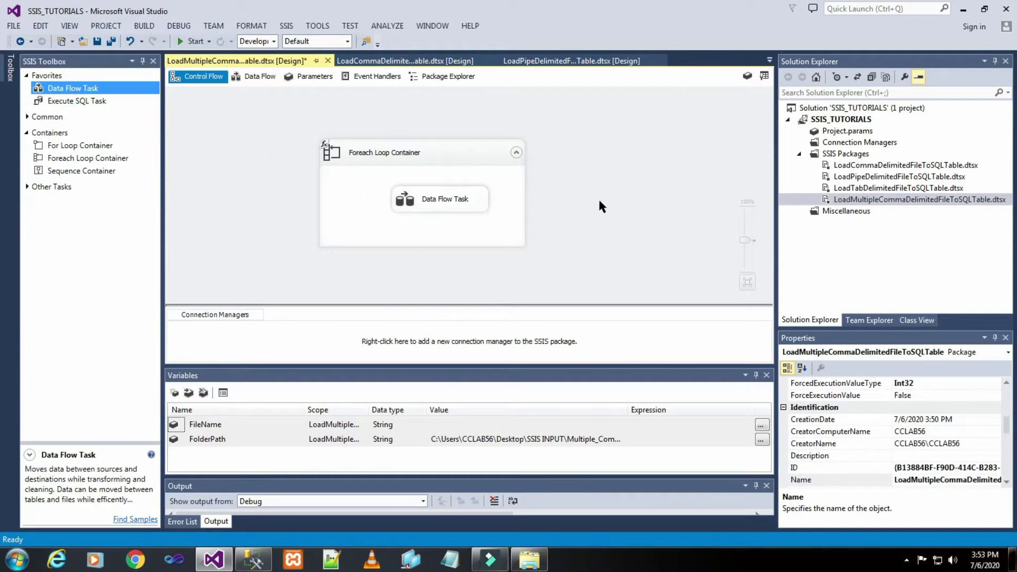
# Step: Open the Data Flow Task inside the loop and add a Flat File Source to it
pyautogui.doubleClick(429, 204)
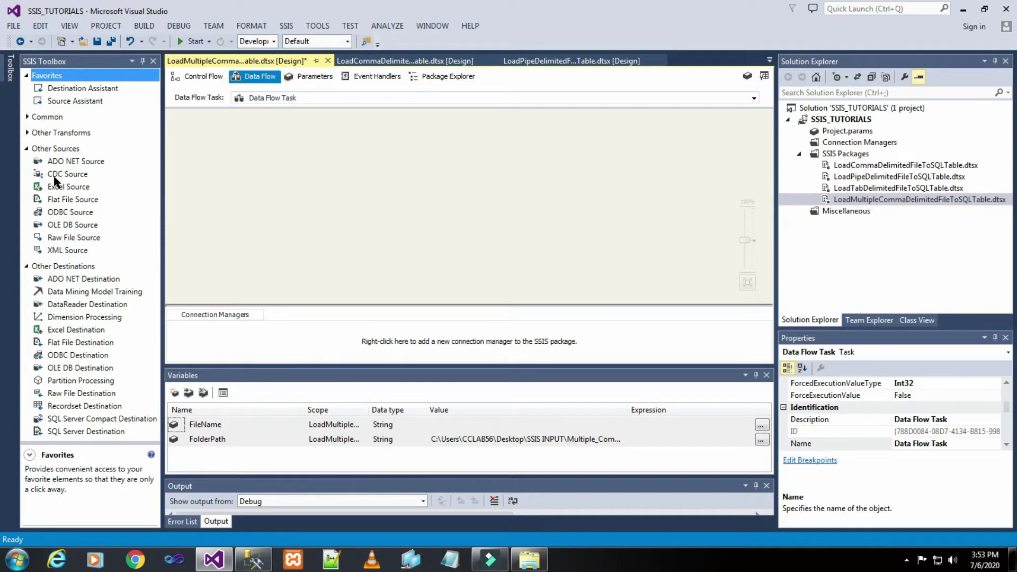
pyautogui.moveTo(80, 199); pyautogui.dragTo(419, 131)
pyautogui.click(405, 219)
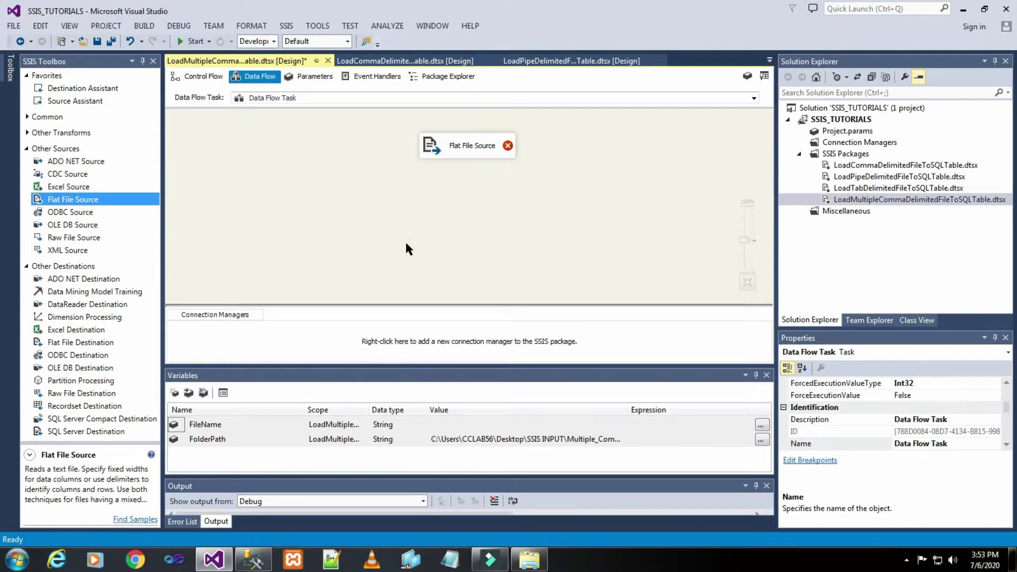
# Step: Create a new flat file connection manager for the Flat File Source, using Mul_Text01.txt from the Multiple_Comma_Delimited folder
pyautogui.doubleClick(467, 146)
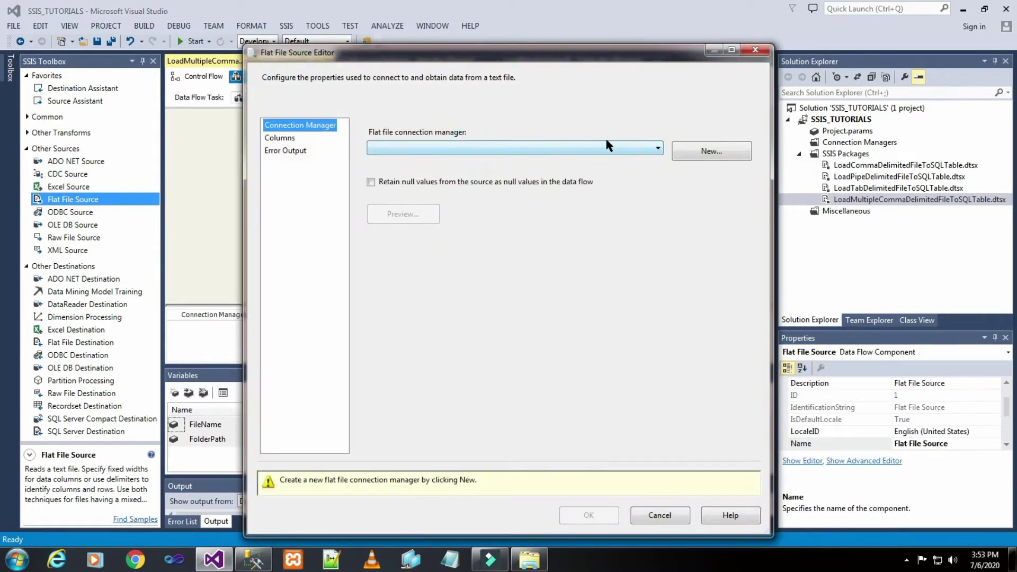
pyautogui.click(720, 150)
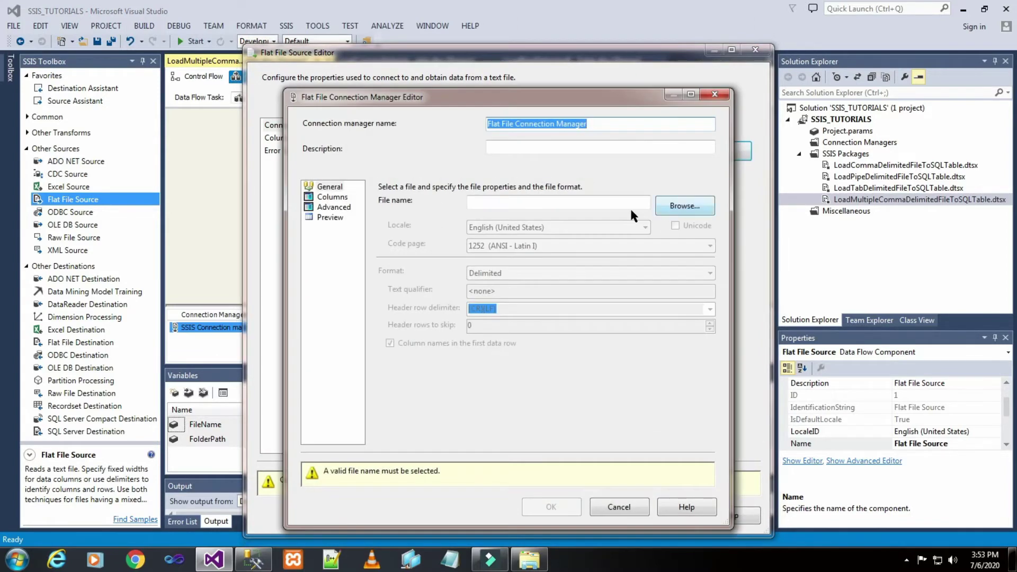
pyautogui.click(671, 206)
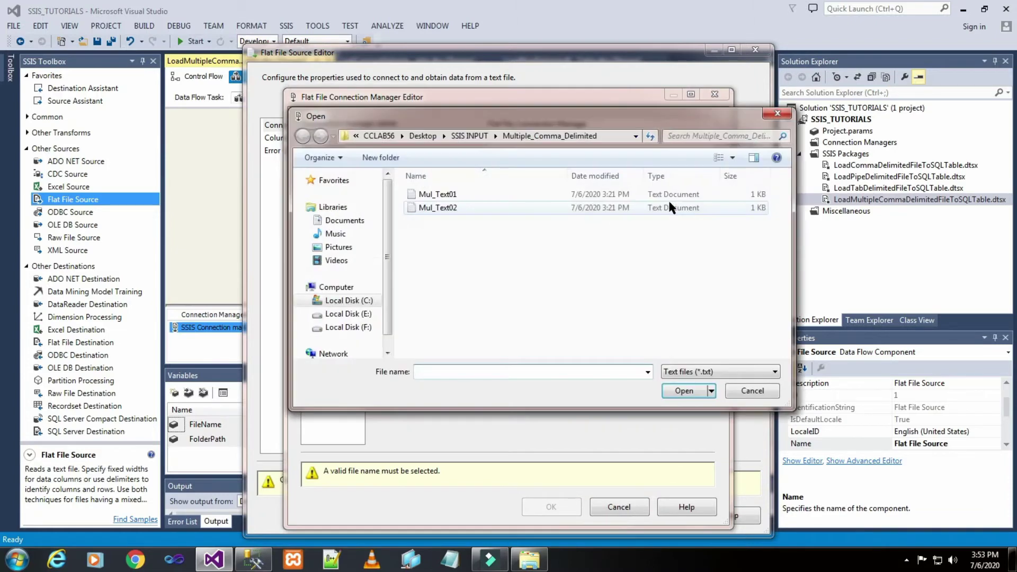
pyautogui.click(610, 136)
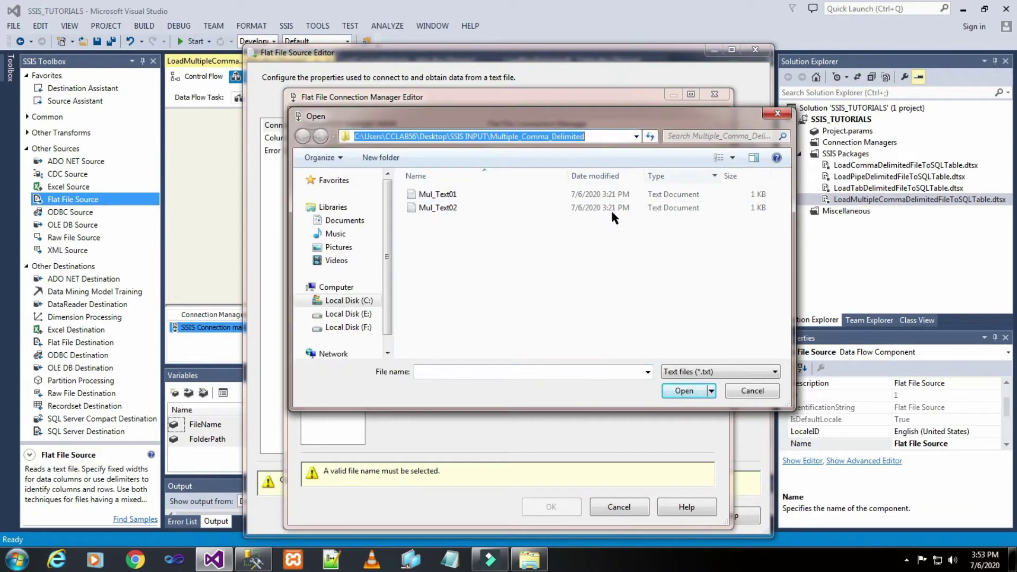
pyautogui.doubleClick(454, 195)
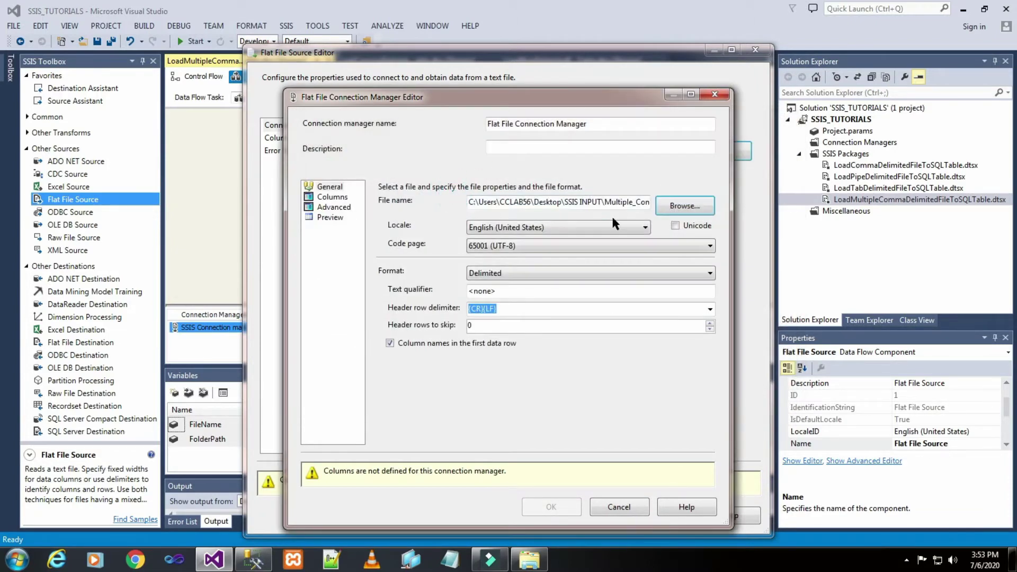
pyautogui.click(582, 207)
pyautogui.press('End')
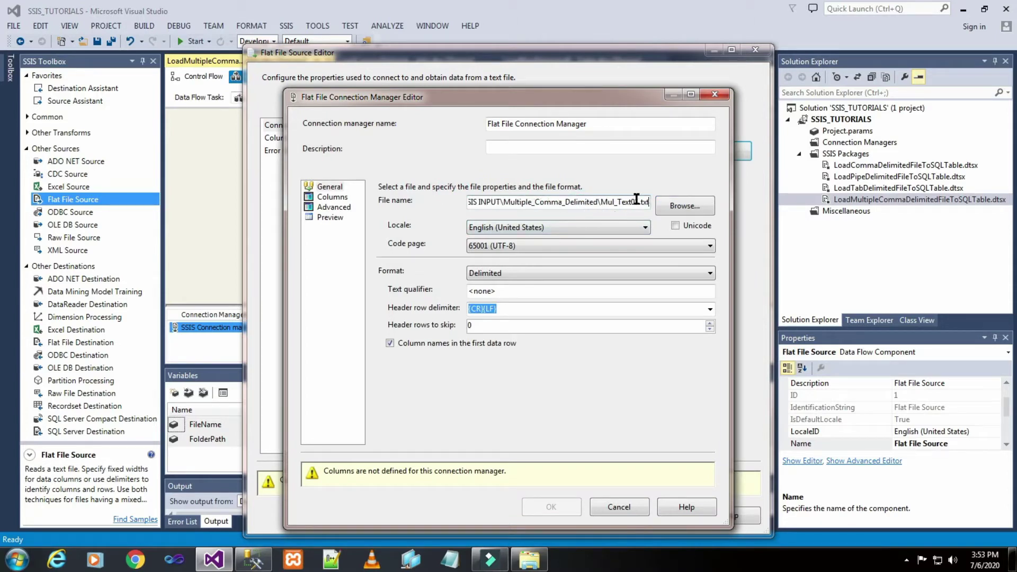
pyautogui.moveTo(635, 201); pyautogui.dragTo(640, 201)
# Step: Set the flat file connection's code page to 1252 (ANSI - Latin I)
pyautogui.click(602, 243)
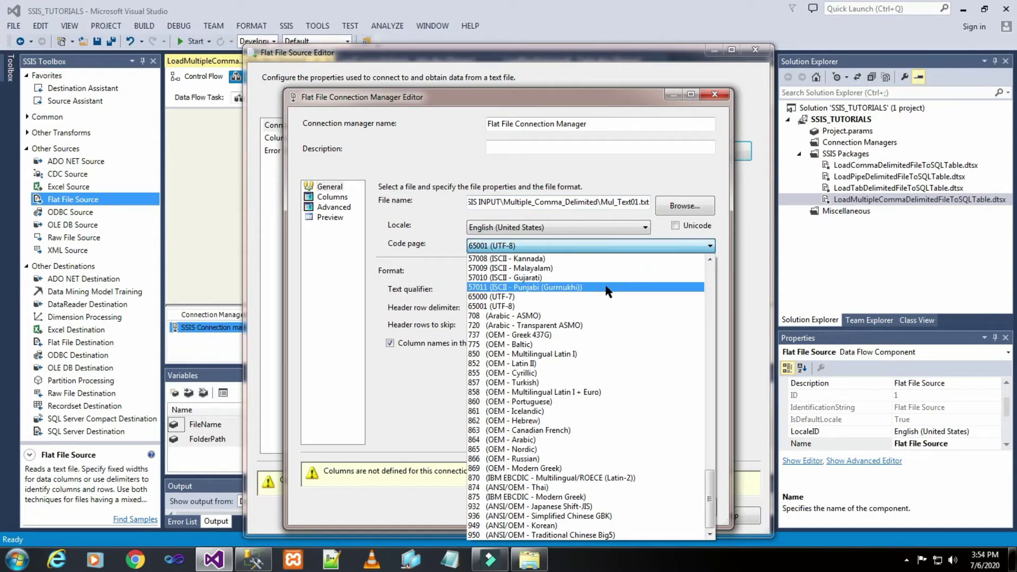
pyautogui.scroll(-20, 591, 407)
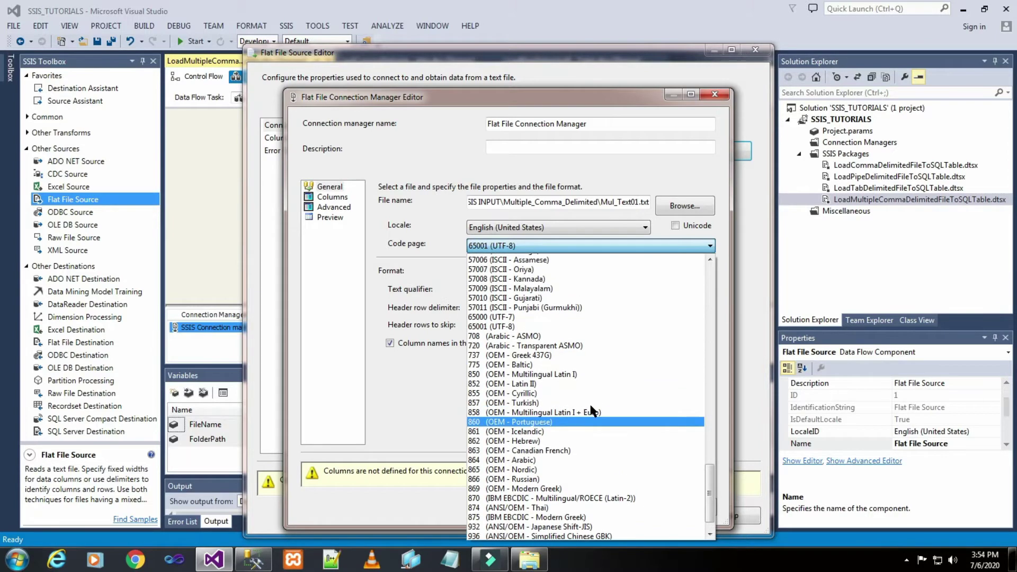
pyautogui.scroll(4, 591, 403)
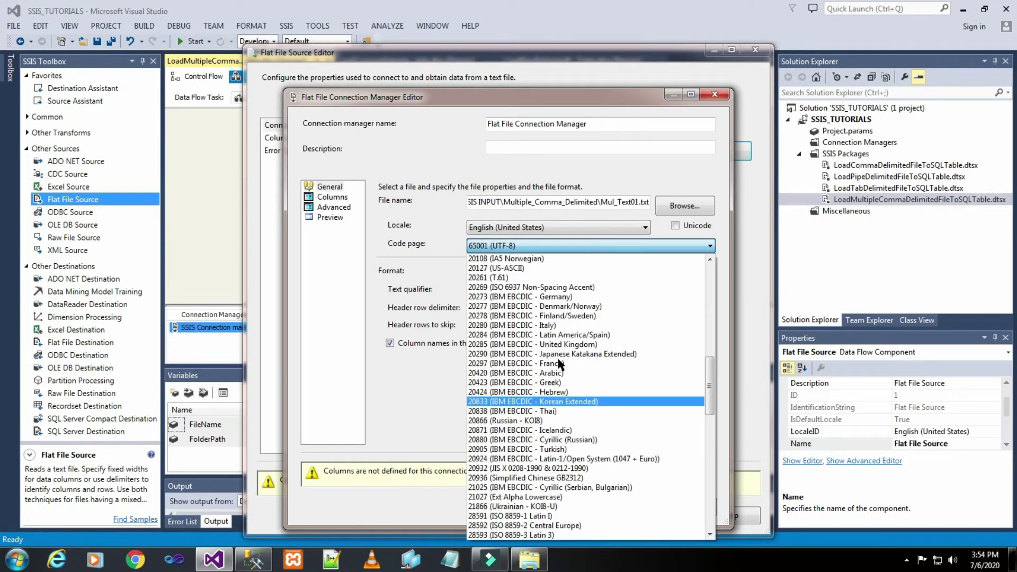
pyautogui.scroll(-5, 535, 318)
pyautogui.scroll(-15, 534, 312)
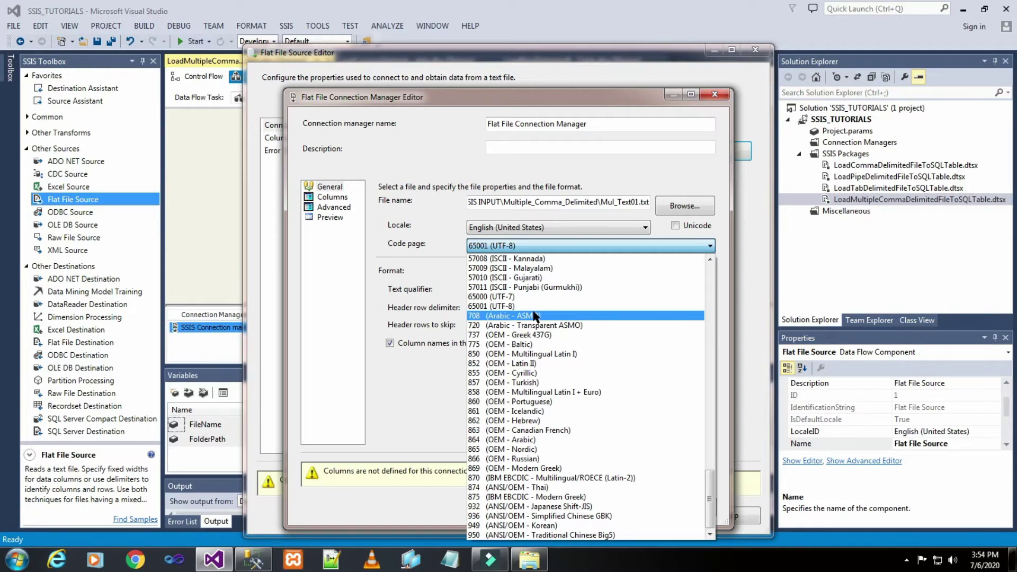
pyautogui.scroll(15, 535, 315)
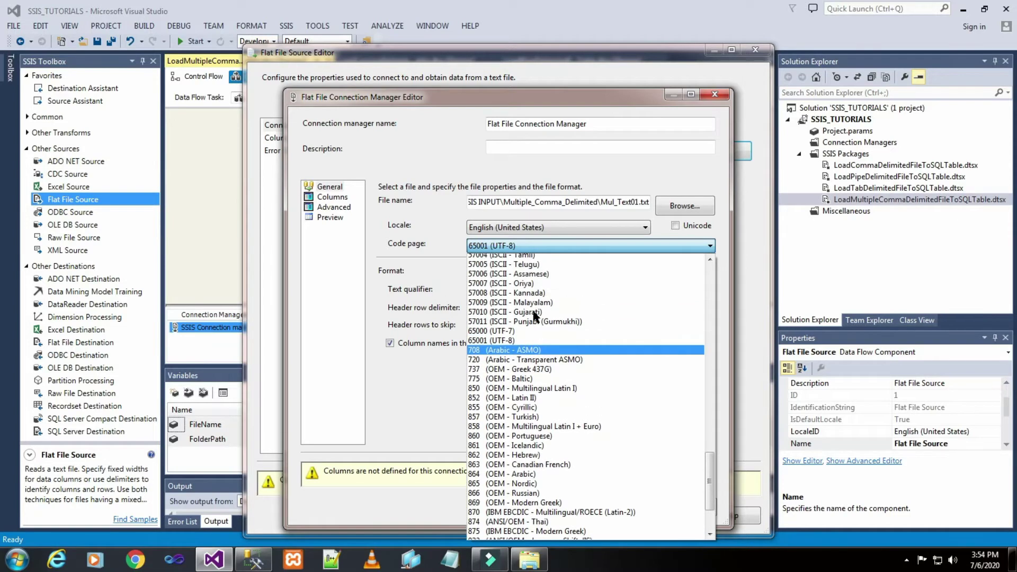
pyautogui.scroll(15, 535, 315)
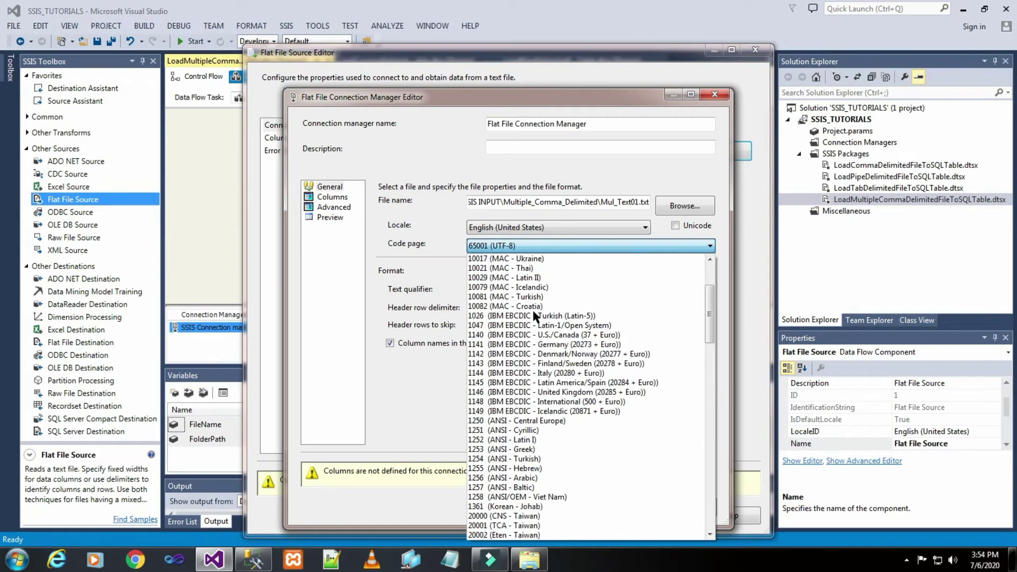
pyautogui.click(526, 443)
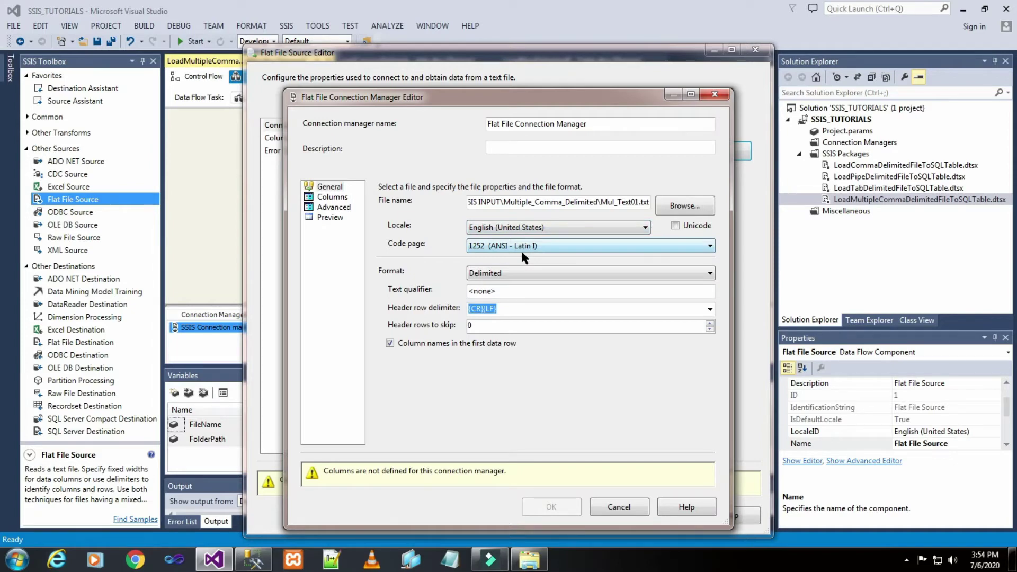
# Step: Review the delimiters, check the Customer table's column types in SQL Server Management Studio, and set Customer_ID's DataType to four-byte signed integer [DT_I4]
pyautogui.click(332, 197)
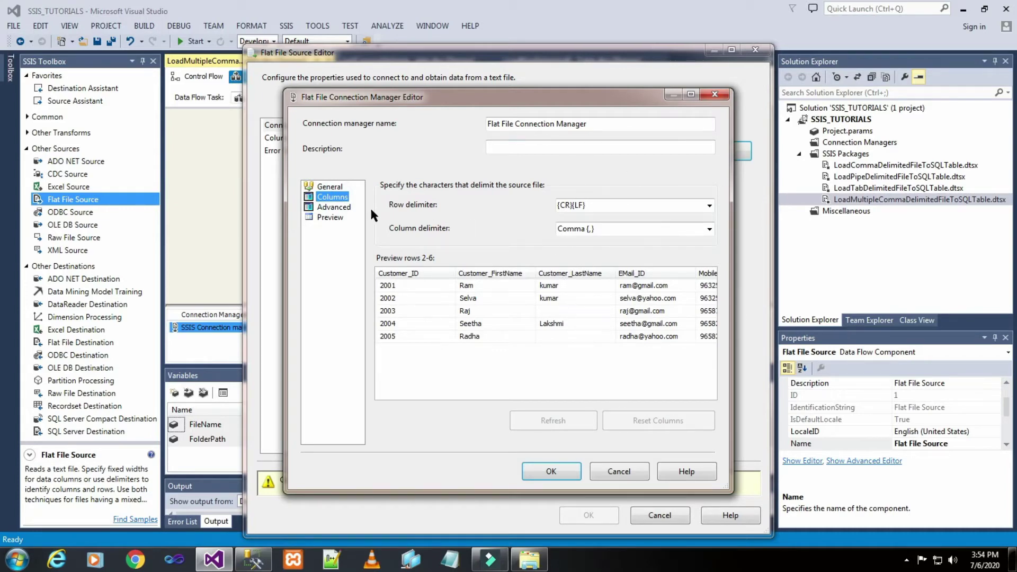
pyautogui.click(334, 207)
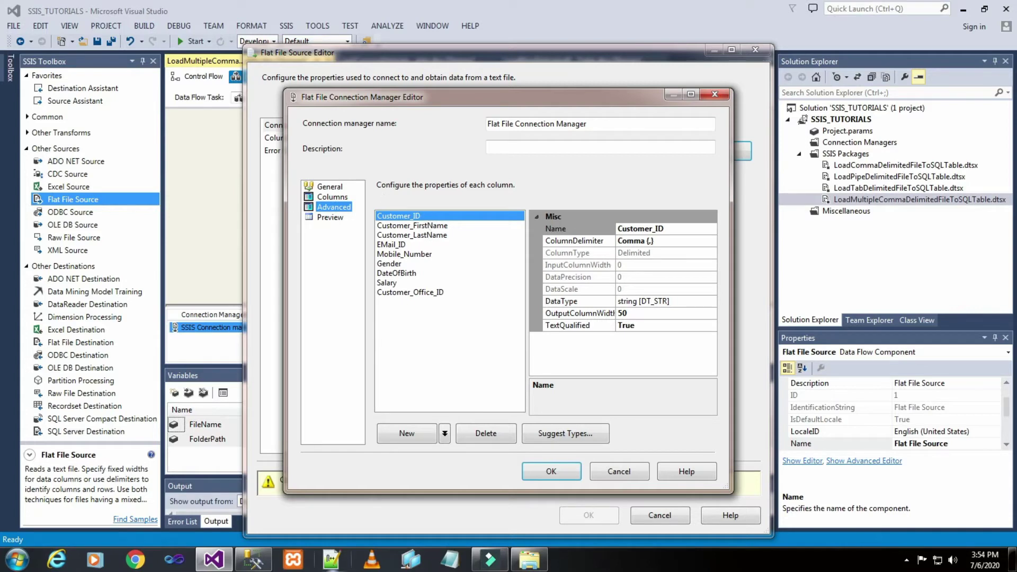
pyautogui.click(254, 559)
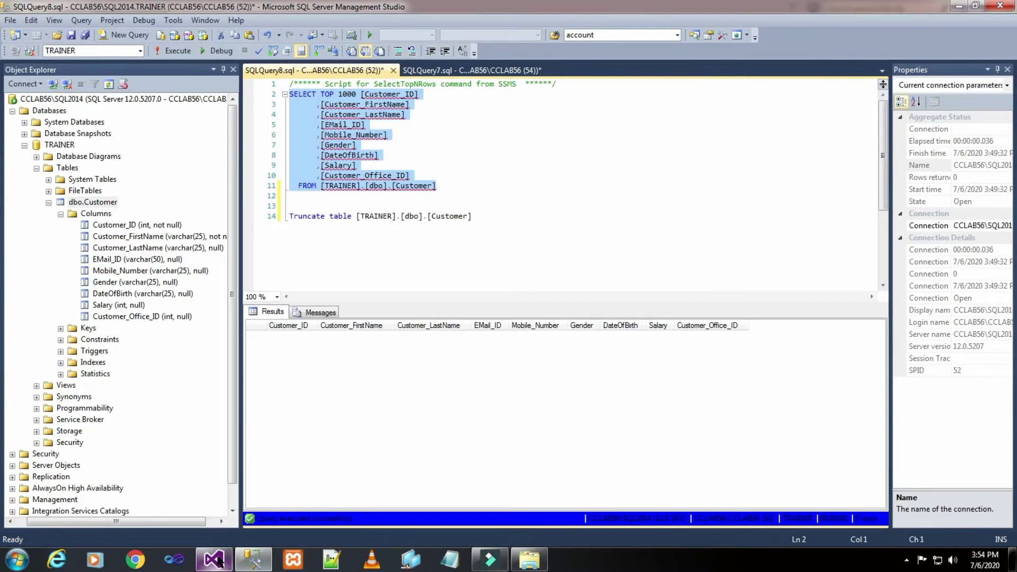
pyautogui.click(259, 563)
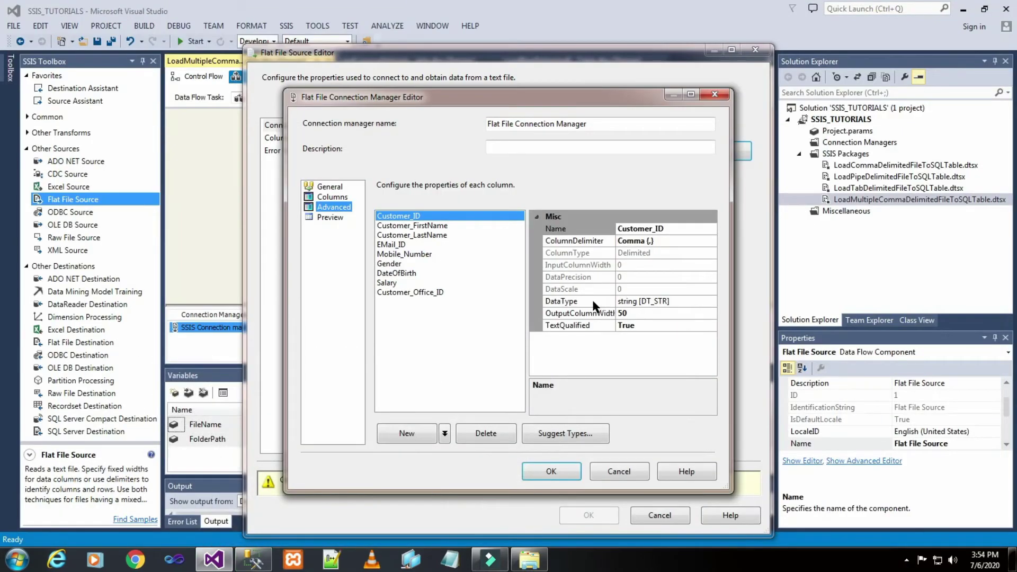
pyautogui.click(676, 300)
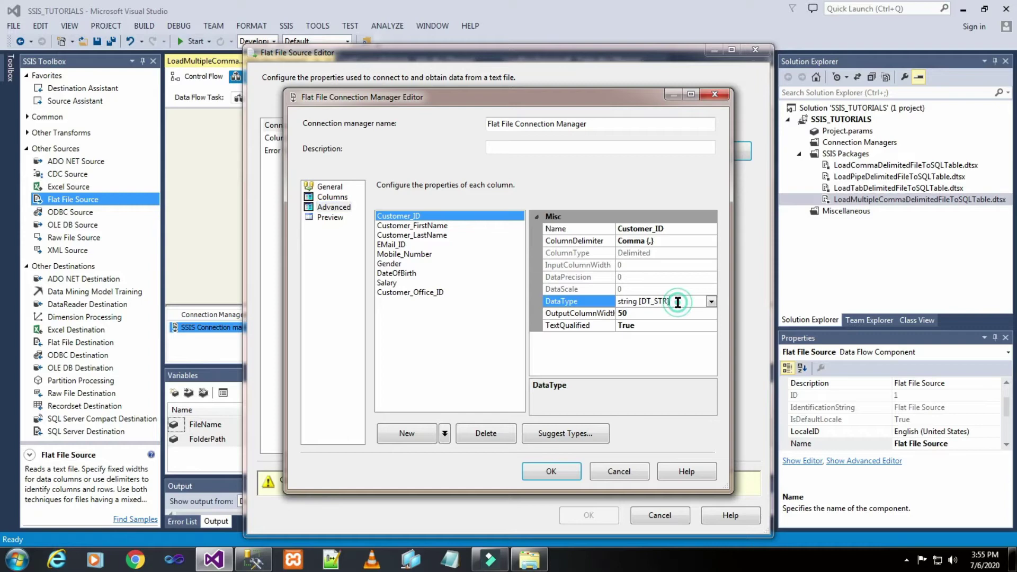
pyautogui.click(711, 301)
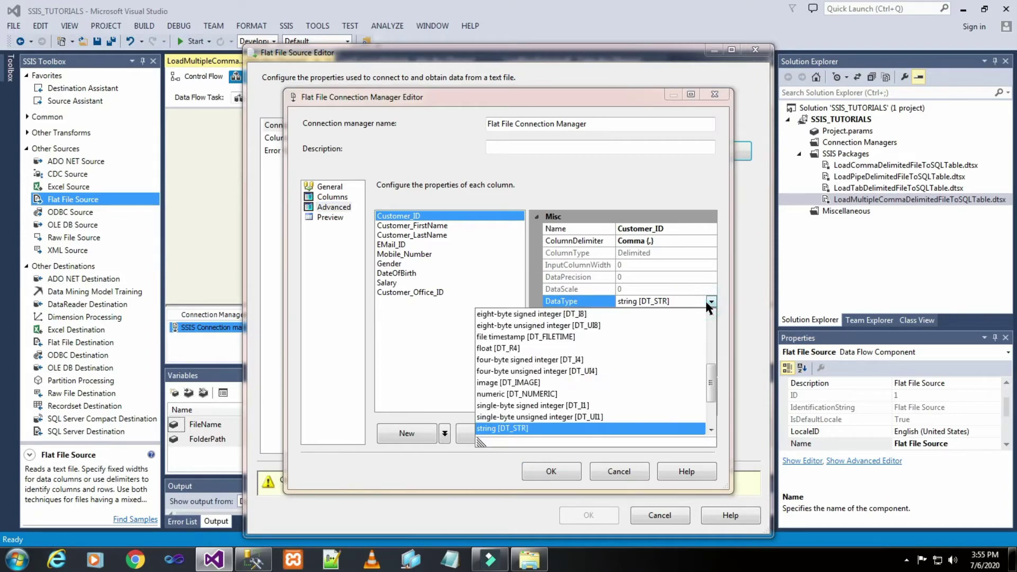
pyautogui.click(641, 361)
# Step: Set the OutputColumnWidth of Customer_FirstName and Customer_LastName to 25, checking the lengths against the Customer table in SQL Server Management Studio
pyautogui.click(438, 227)
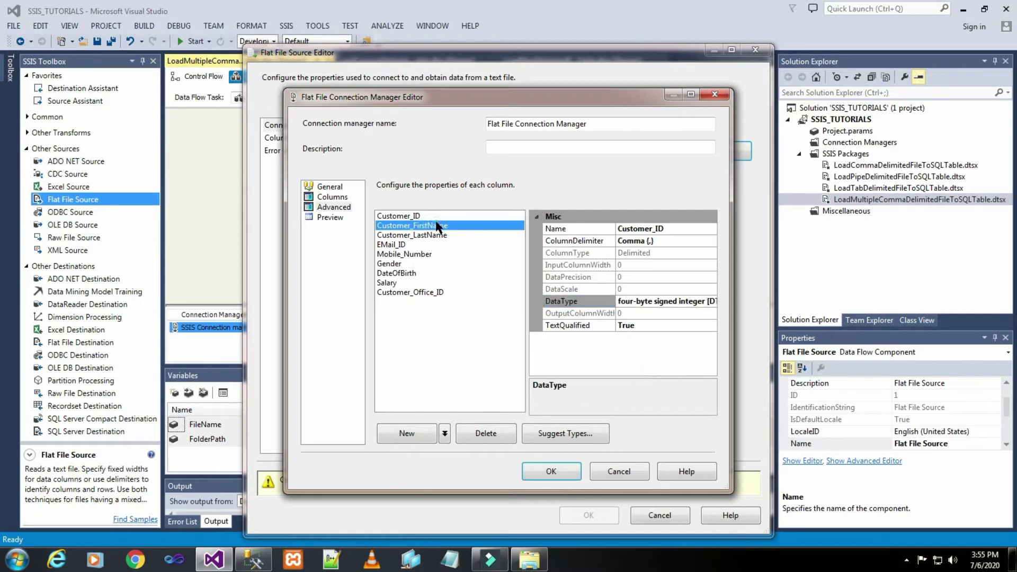
pyautogui.click(655, 313)
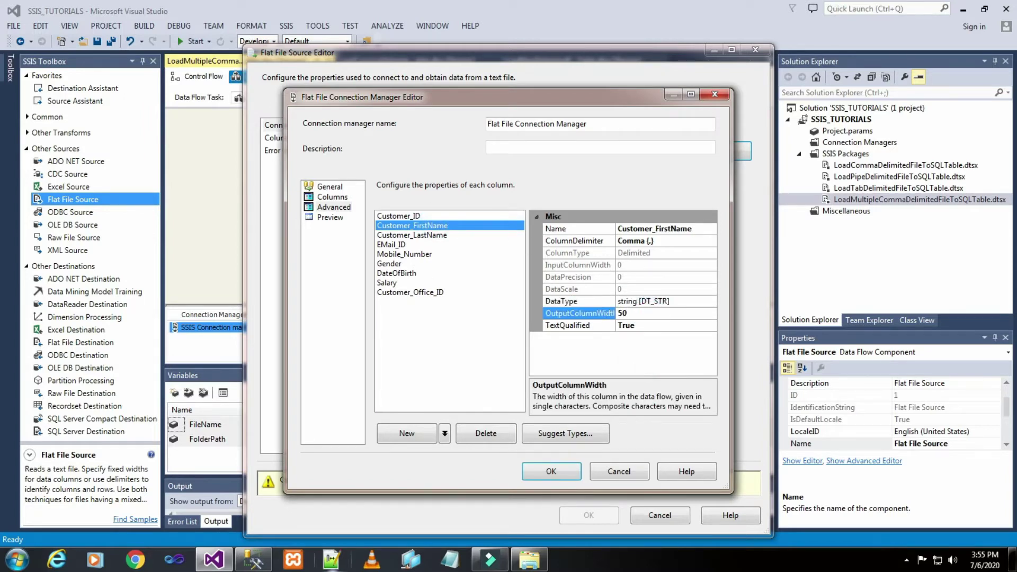
pyautogui.click(253, 559)
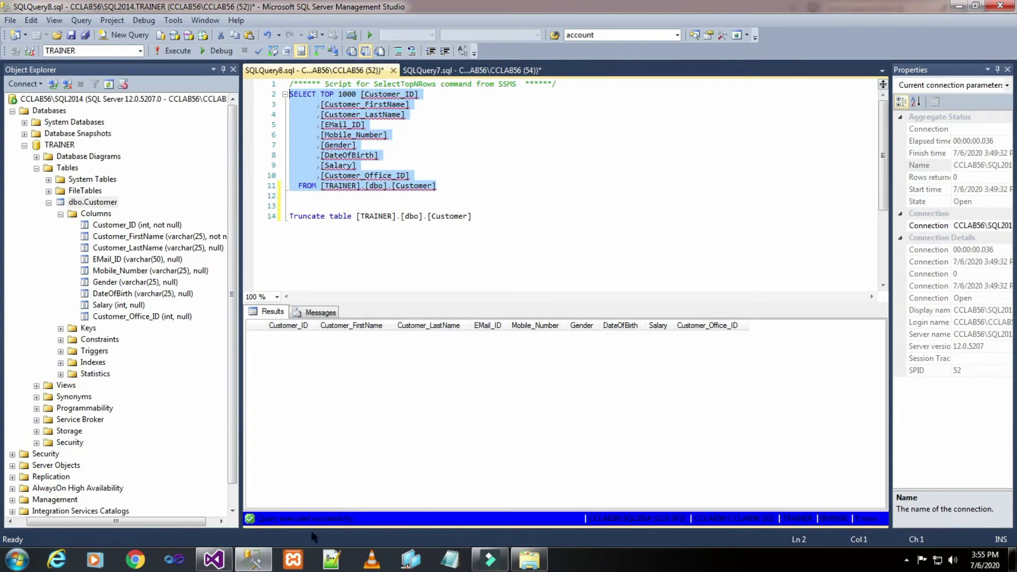
pyautogui.click(254, 559)
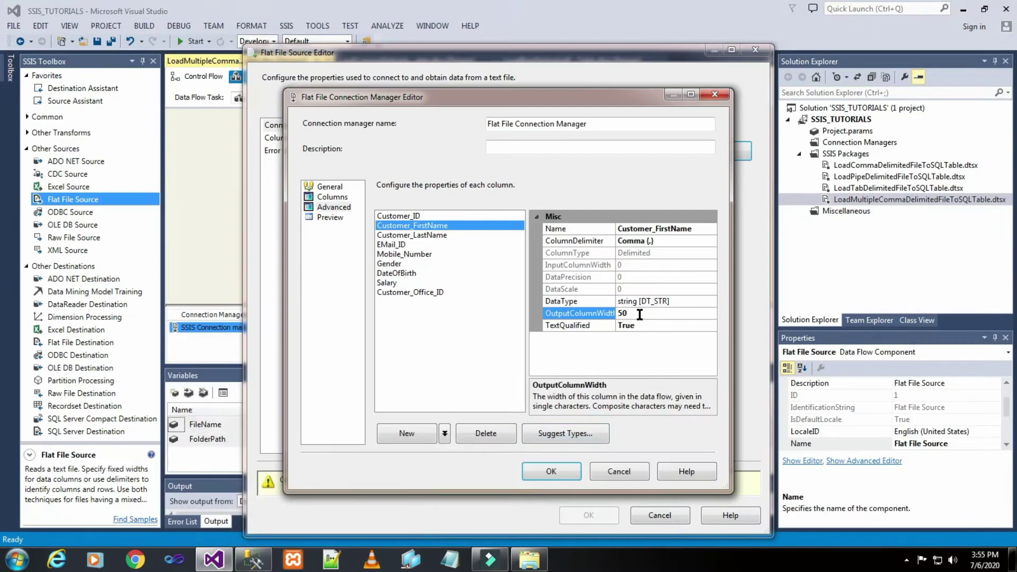
pyautogui.doubleClick(640, 314)
pyautogui.write('25')
pyautogui.click(418, 235)
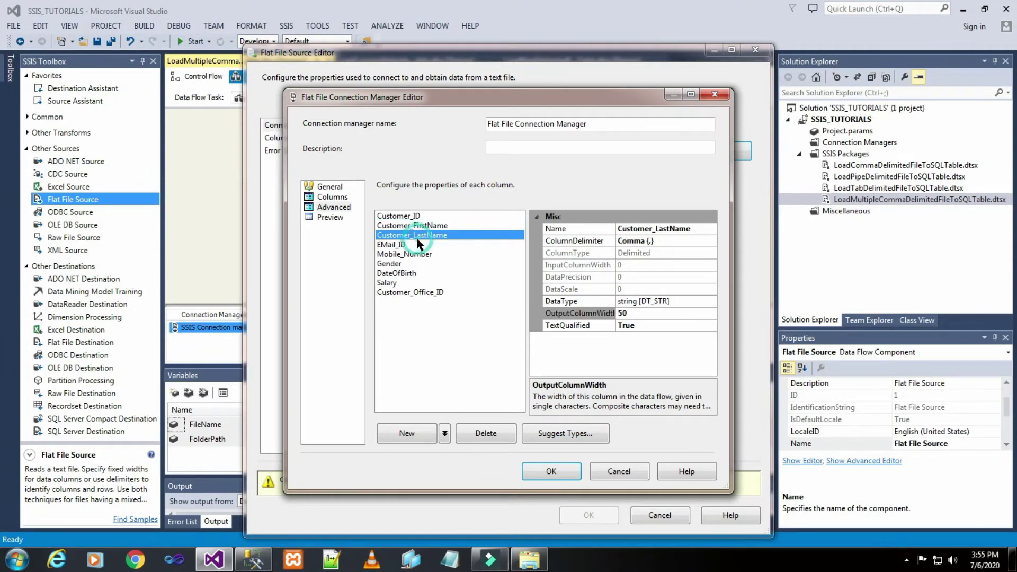
pyautogui.click(654, 315)
pyautogui.doubleClick(655, 314)
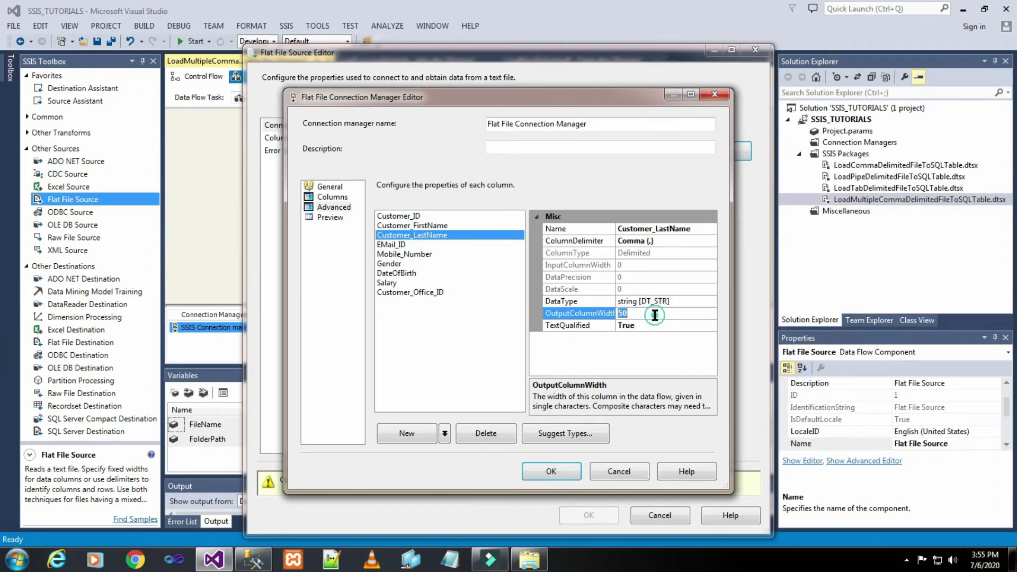
pyautogui.write('2')
# Step: Check EMail_ID's width against the Customer table in SQL Server Management Studio and set Mobile_Number's OutputColumnWidth to 25
pyautogui.click(398, 244)
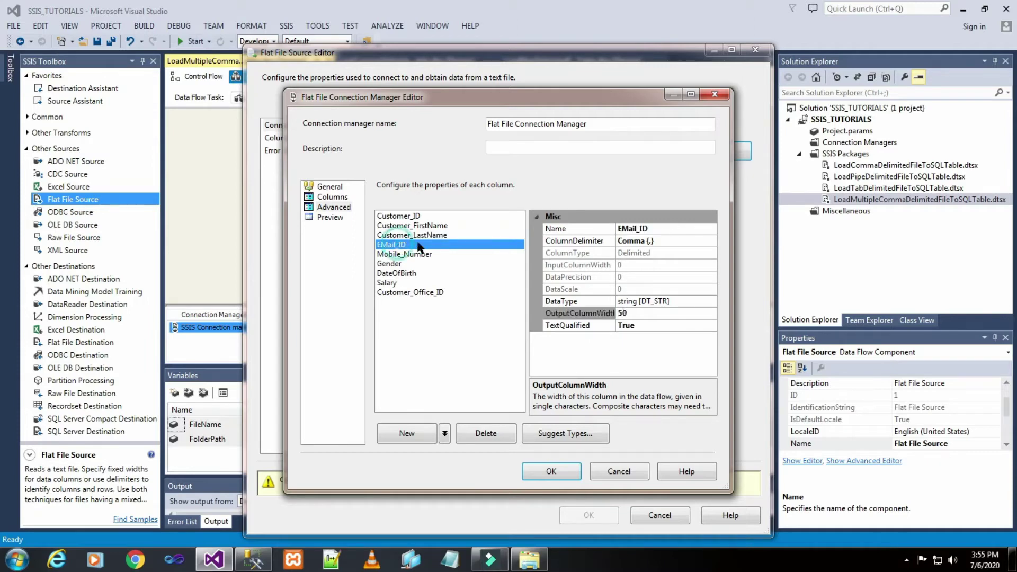
pyautogui.click(254, 561)
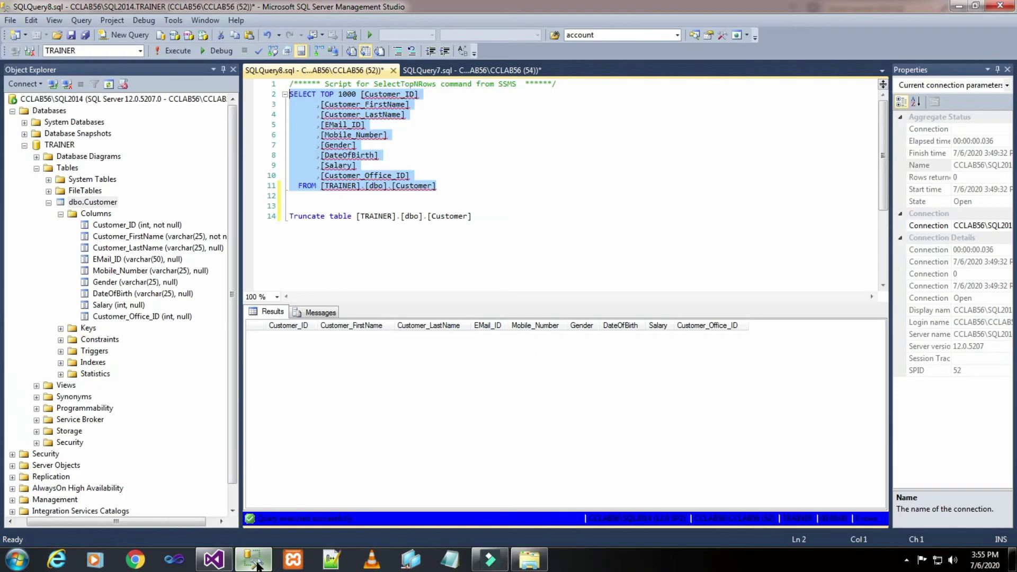
pyautogui.click(257, 564)
pyautogui.click(412, 257)
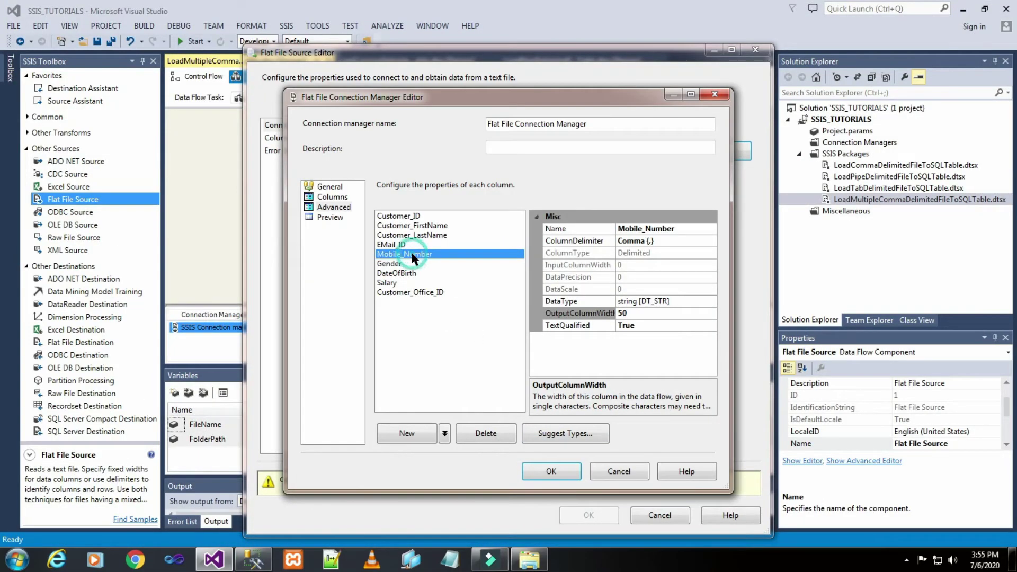
pyautogui.click(633, 313)
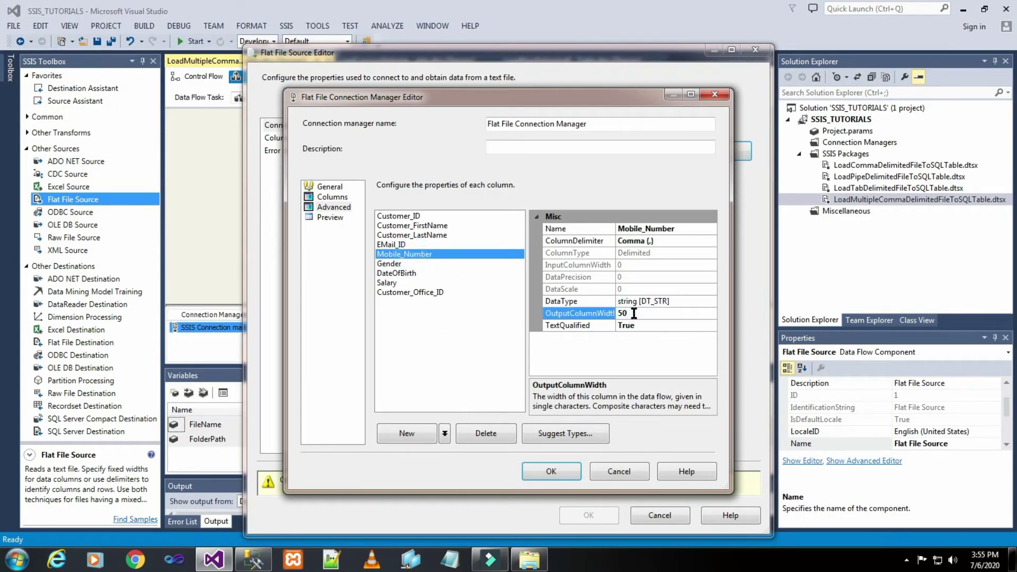
pyautogui.doubleClick(634, 313)
pyautogui.write('25')
pyautogui.click(392, 264)
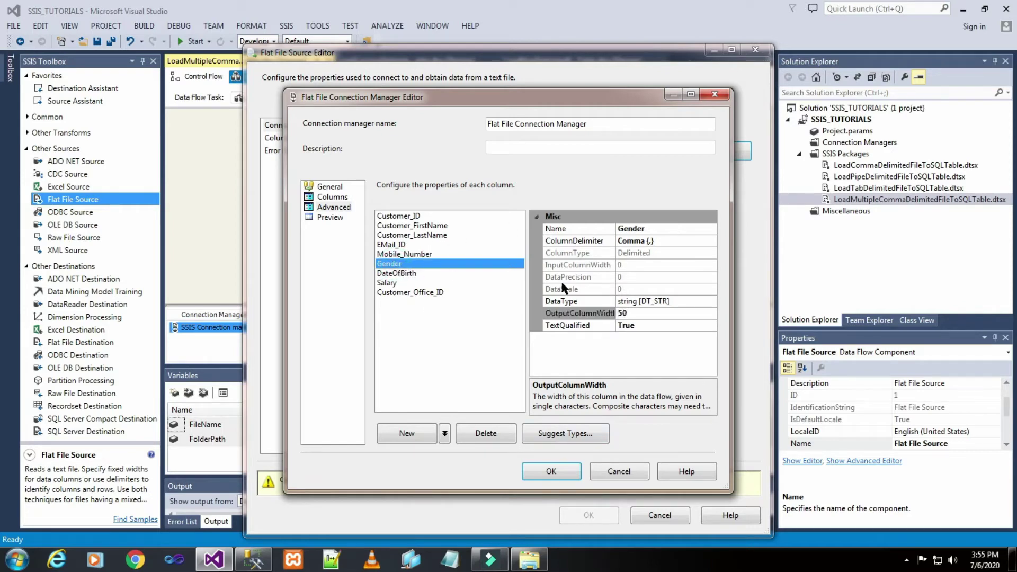
pyautogui.click(401, 256)
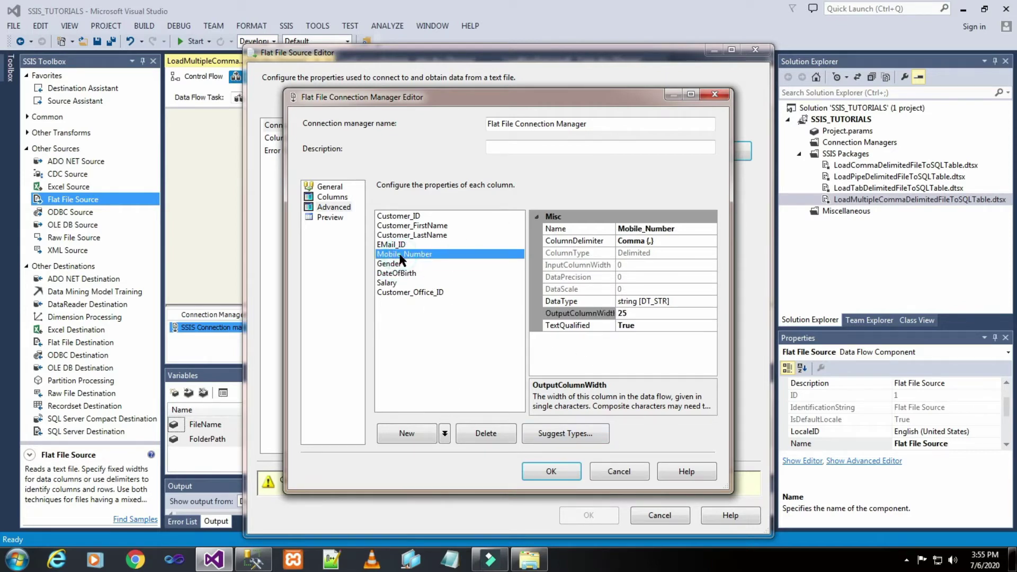
pyautogui.click(401, 245)
pyautogui.click(402, 255)
# Step: Check Gender's length in the Customer table in SQL Server Management Studio and set the Gender column's OutputColumnWidth to 25
pyautogui.click(402, 265)
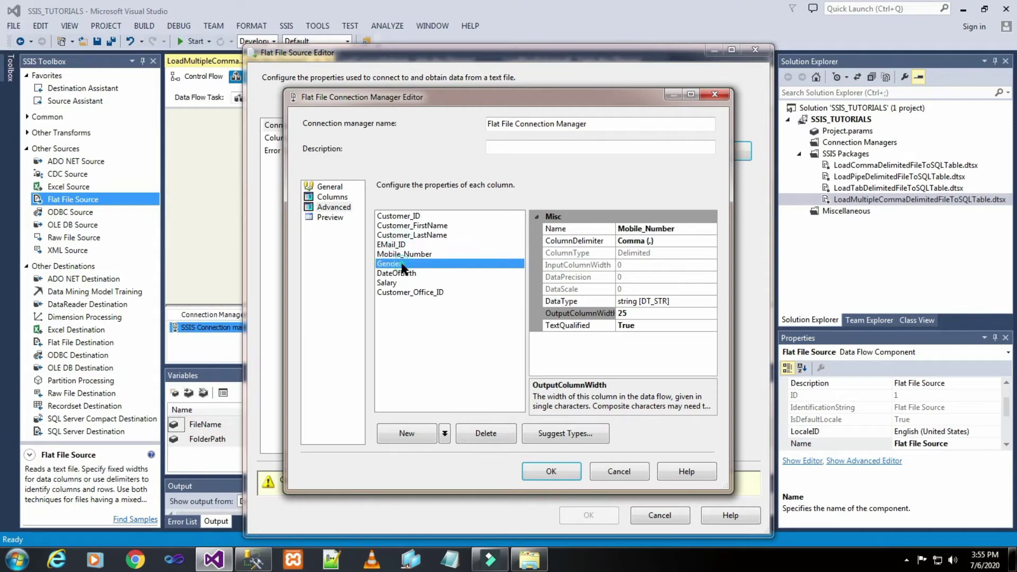
pyautogui.click(241, 564)
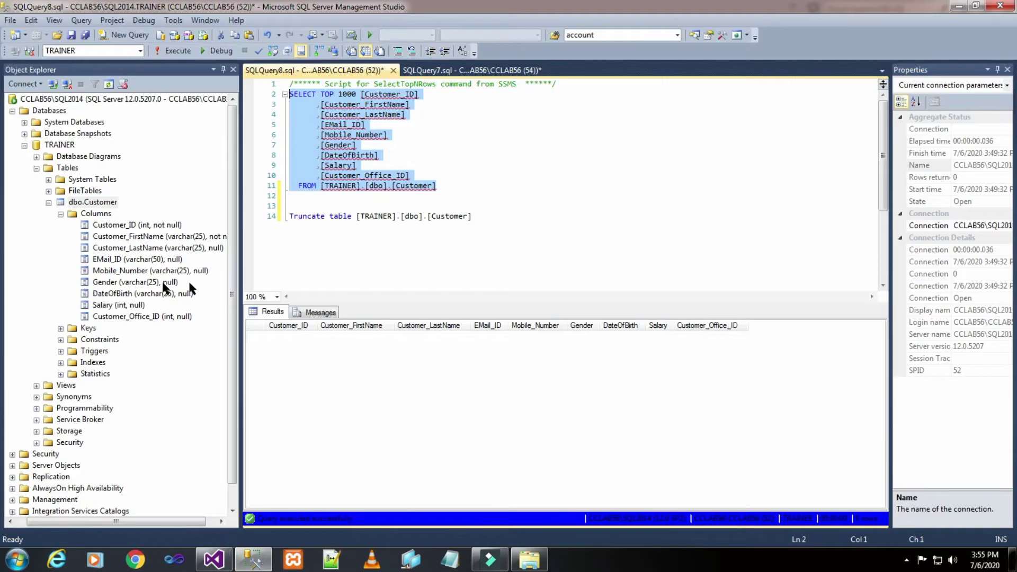
pyautogui.click(253, 560)
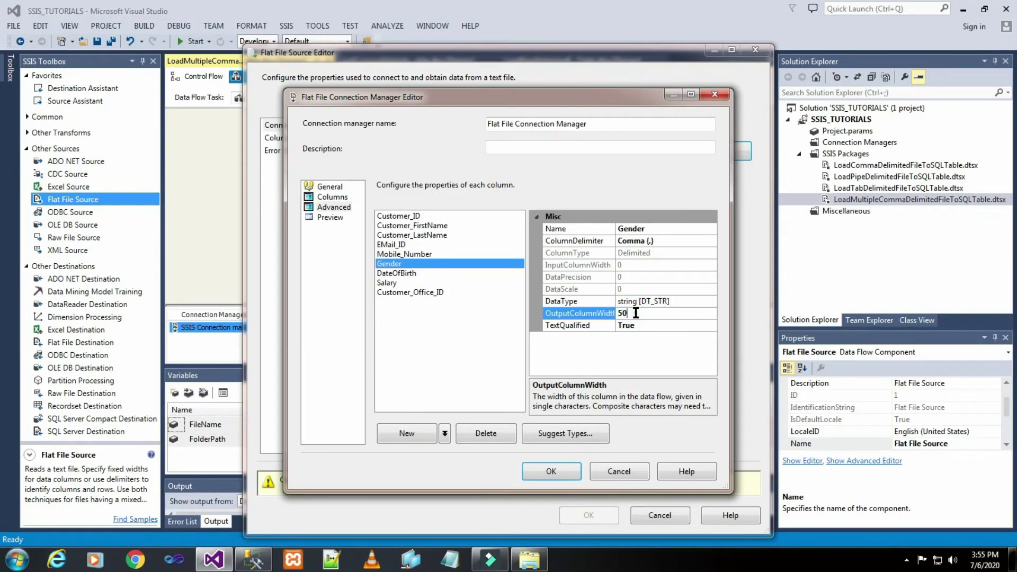
pyautogui.press('BackSpace')
pyautogui.press('BackSpace')
pyautogui.write('2')
pyautogui.write('5')
pyautogui.click(397, 273)
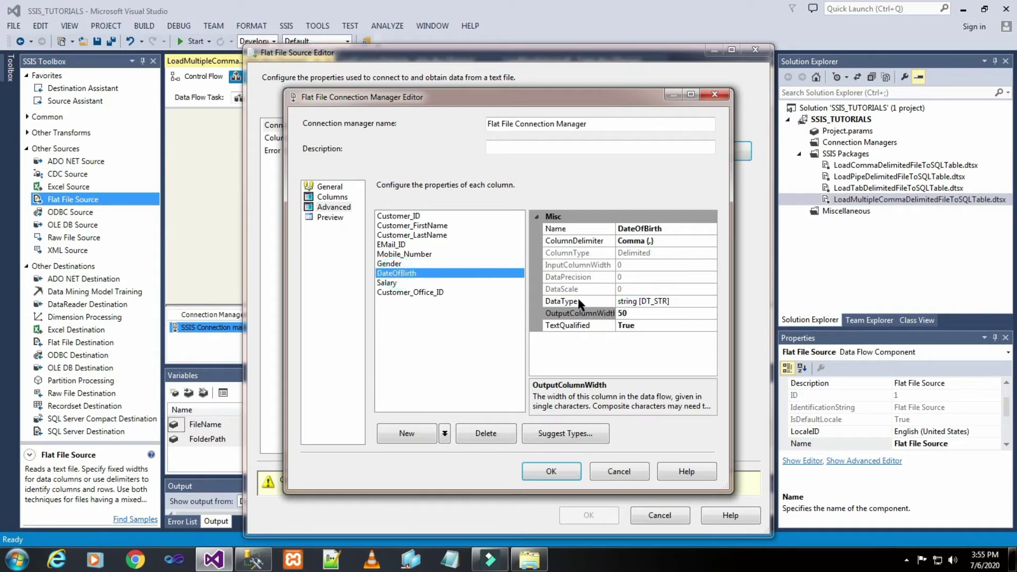
# Step: Set the DateOfBirth column's OutputColumnWidth to 25
pyautogui.click(636, 313)
pyautogui.write('25')
pyautogui.click(393, 291)
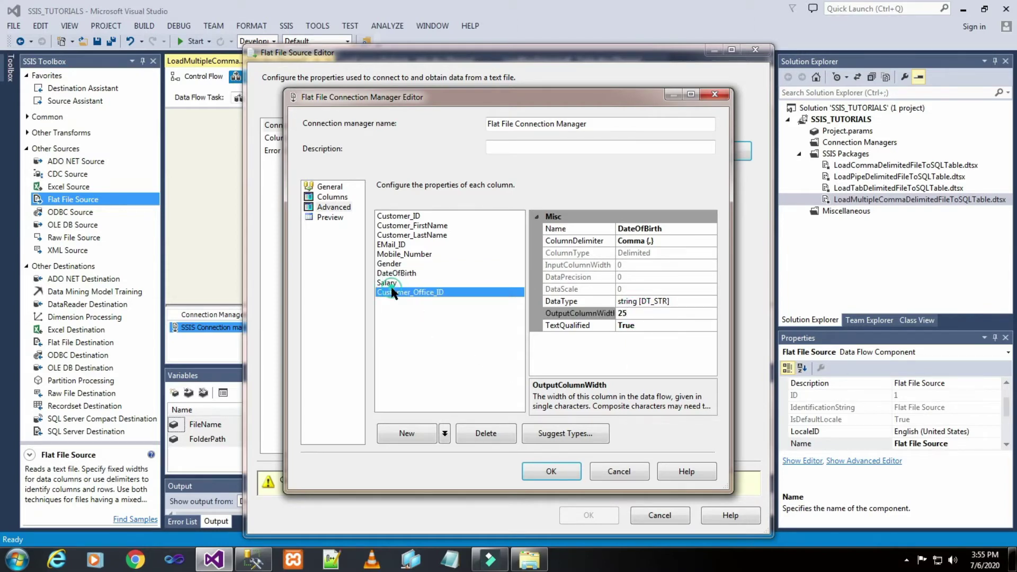
# Step: Set the DataType of the Salary and Customer_Office_ID columns to four-byte signed integer [DT_I4]
pyautogui.click(395, 283)
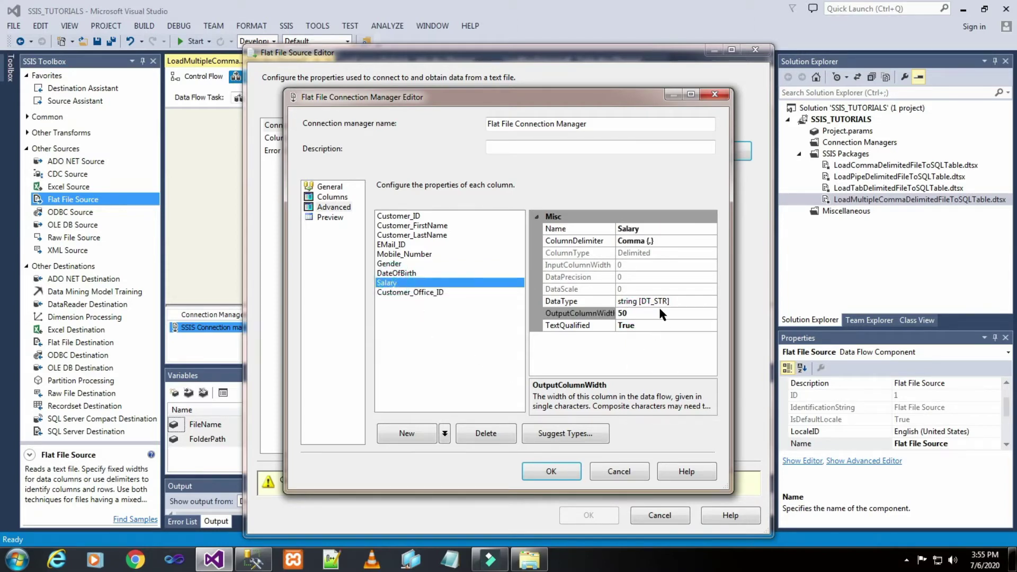
pyautogui.click(696, 301)
pyautogui.click(712, 302)
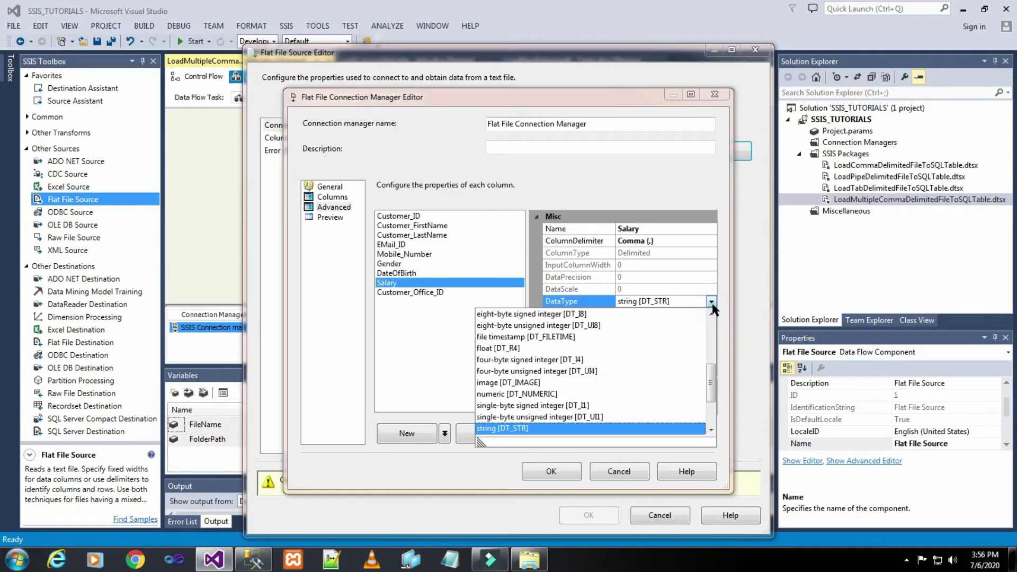
pyautogui.click(593, 360)
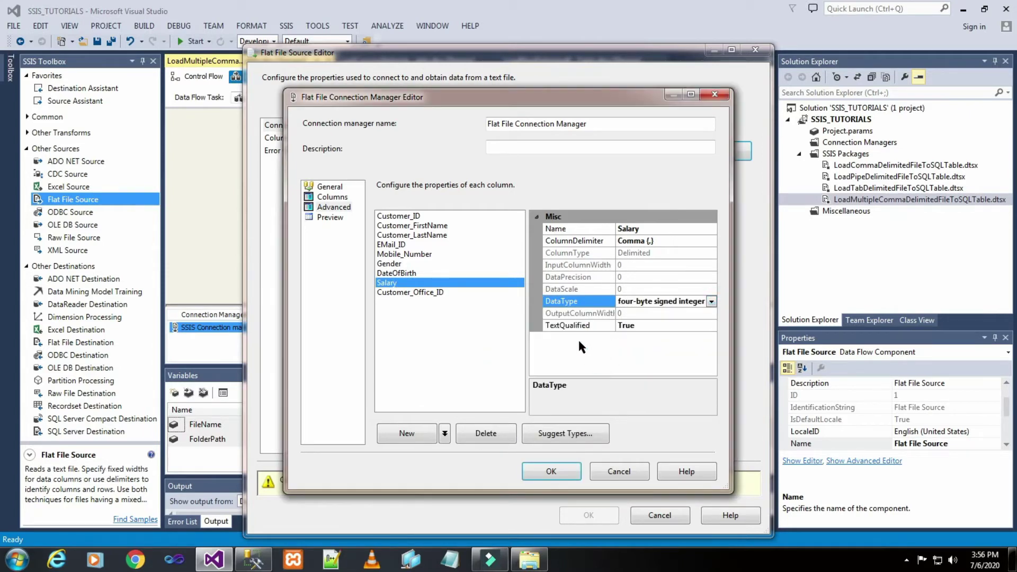
pyautogui.click(686, 303)
pyautogui.click(712, 300)
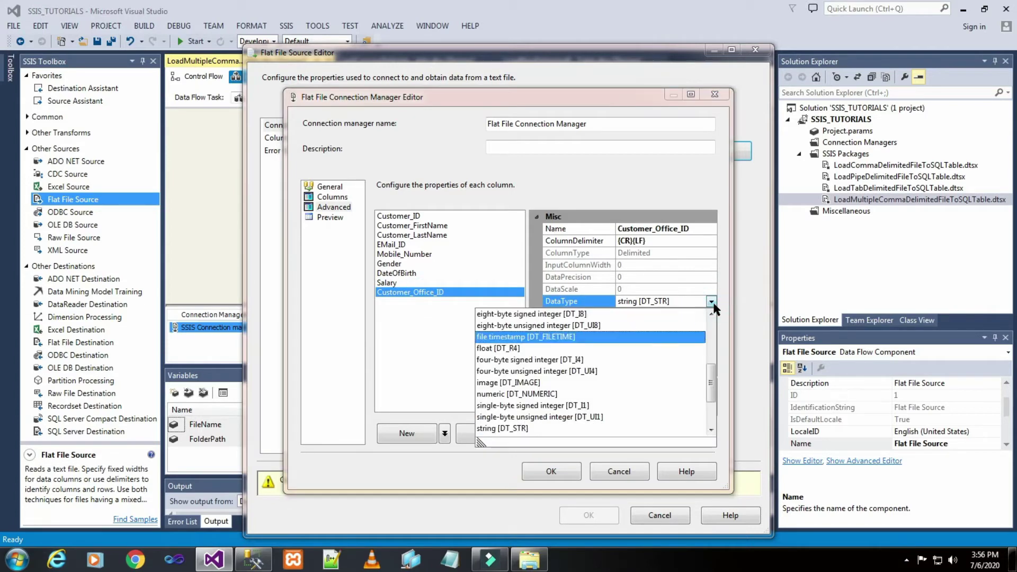
pyautogui.click(622, 360)
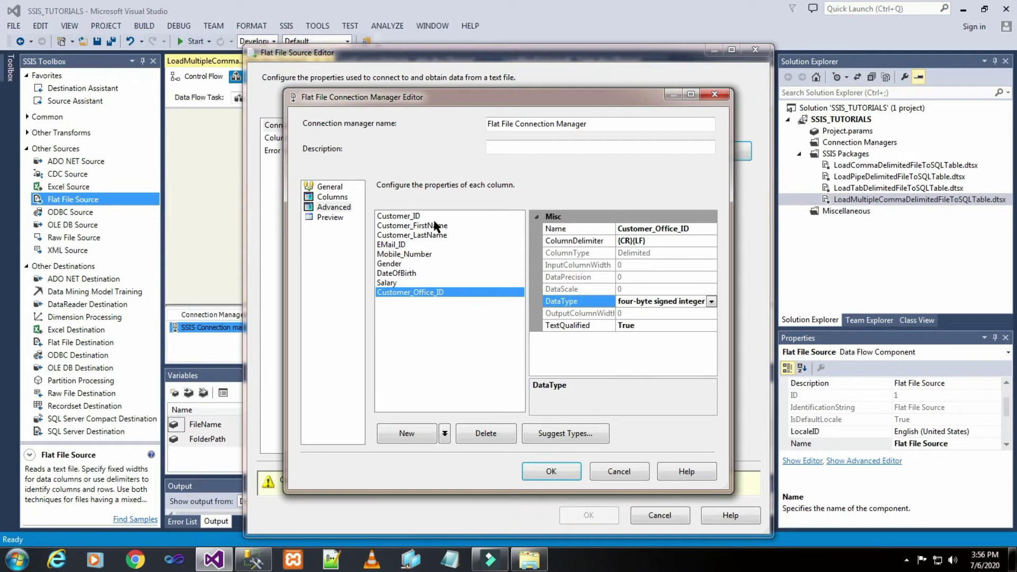
# Step: Recheck the data types of Customer_ID, Salary and Customer_Office_ID, preview the file rows and accept the flat file connection manager
pyautogui.click(416, 216)
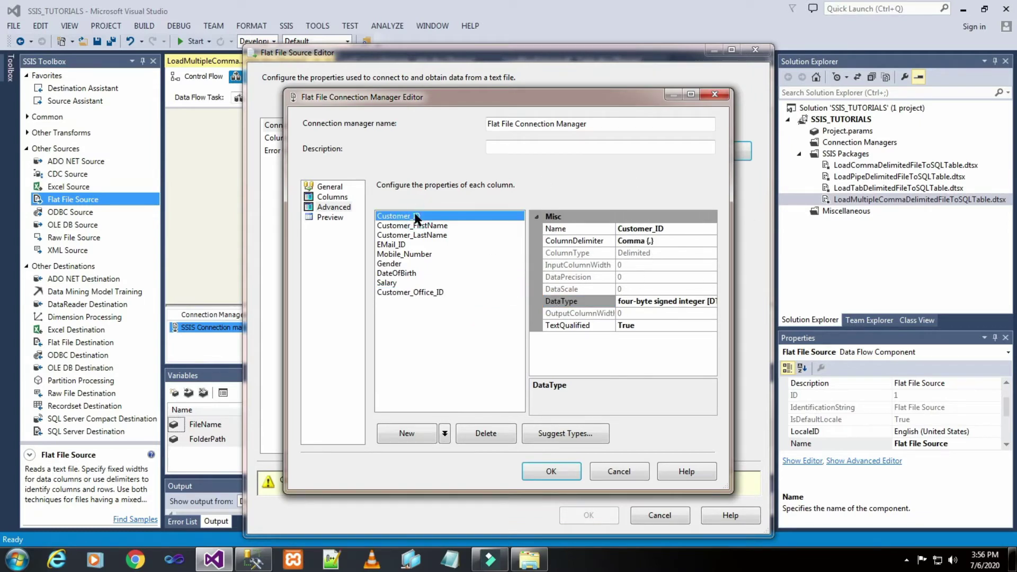
pyautogui.click(389, 284)
pyautogui.click(392, 292)
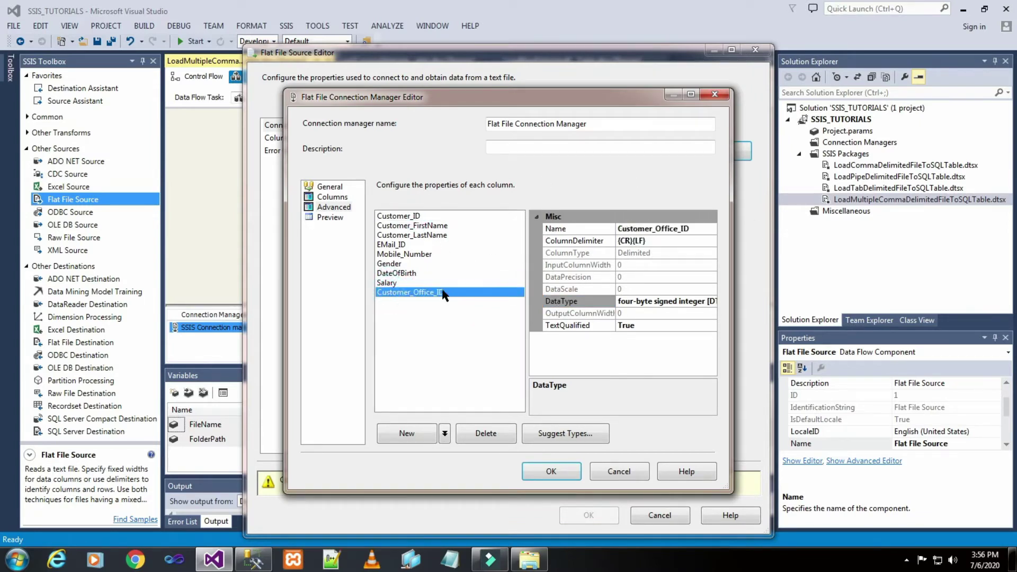
pyautogui.click(334, 217)
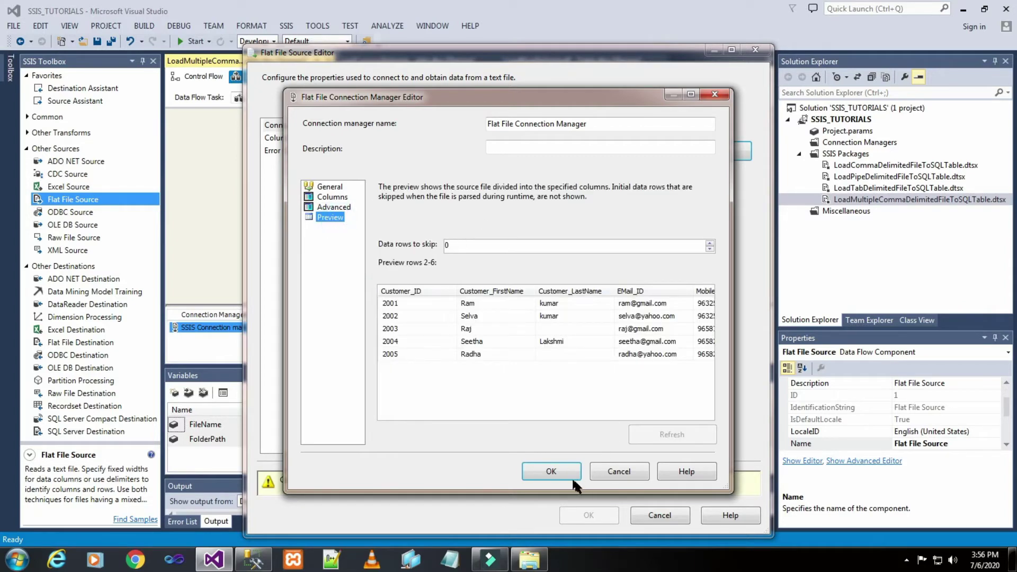
pyautogui.click(551, 472)
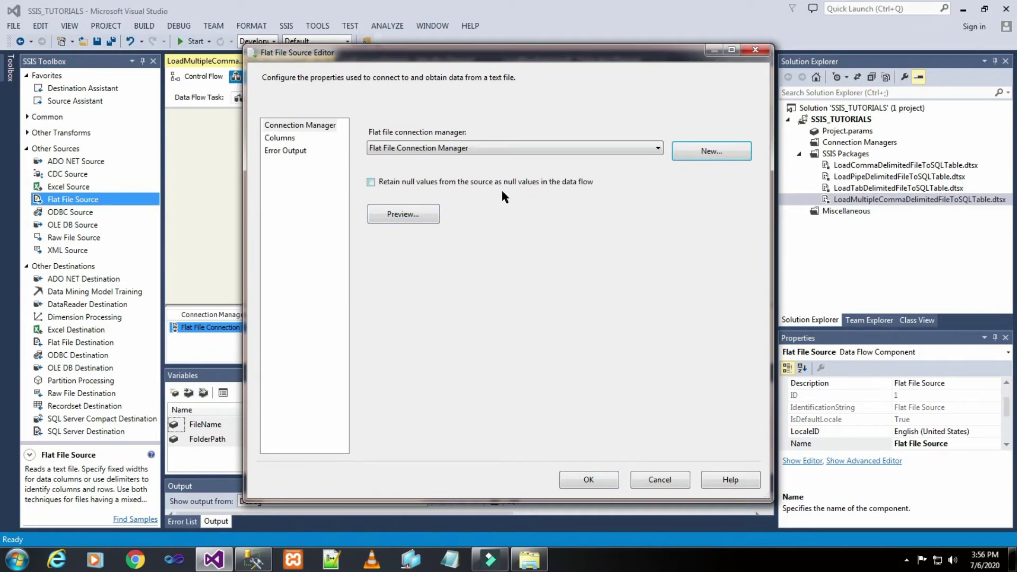
# Step: Retain null values from the source as null values in the data flow and preview the sample data
pyautogui.click(371, 182)
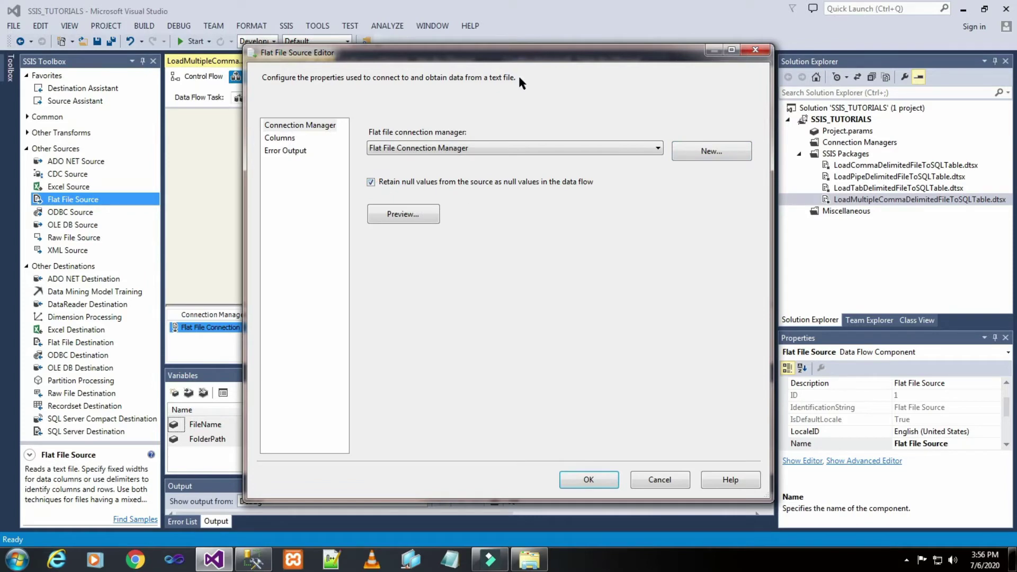
pyautogui.click(421, 214)
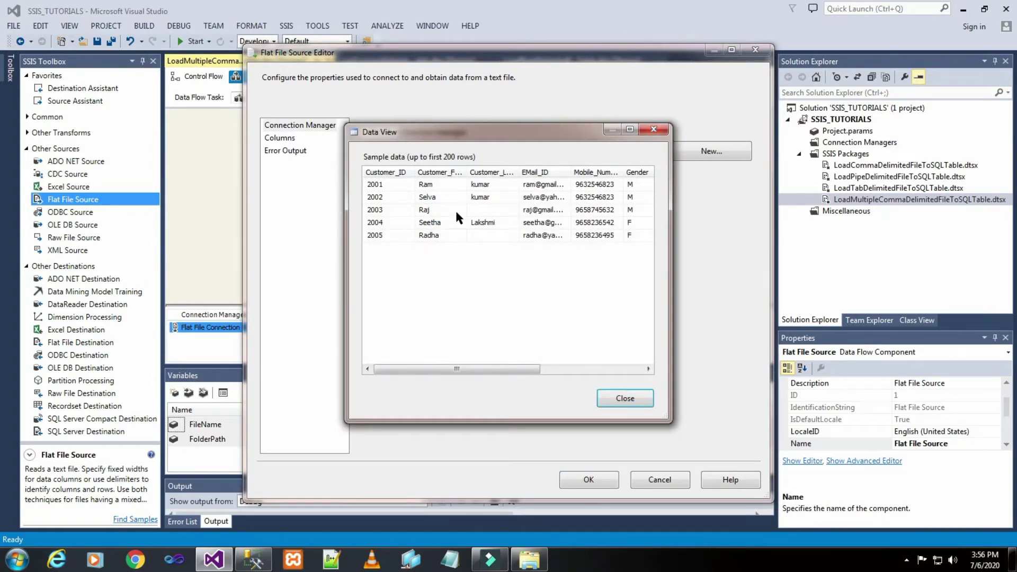
pyautogui.click(638, 398)
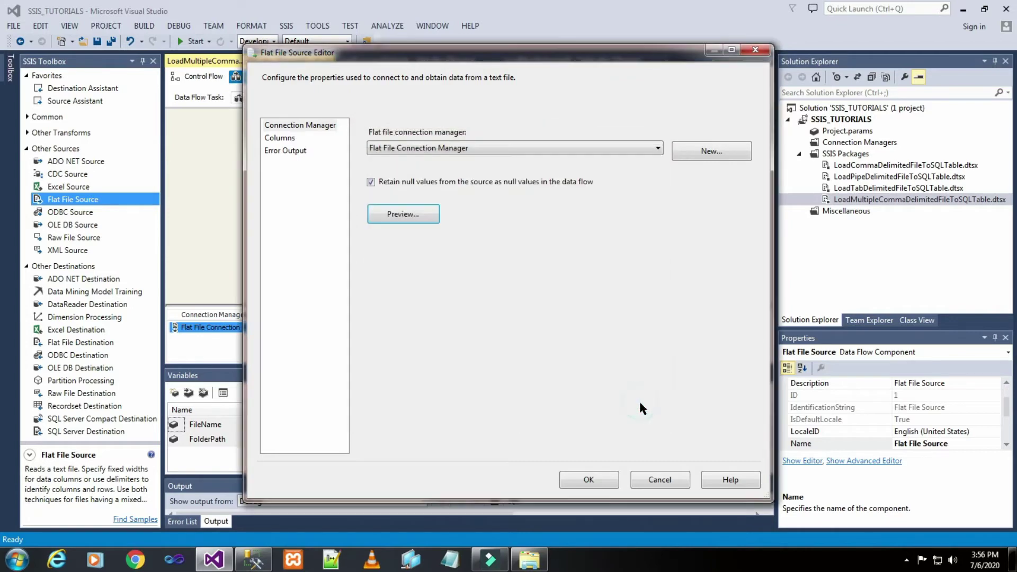
# Step: Review the Flat File Source's column mapping and error output settings, and accept the source configuration
pyautogui.click(280, 138)
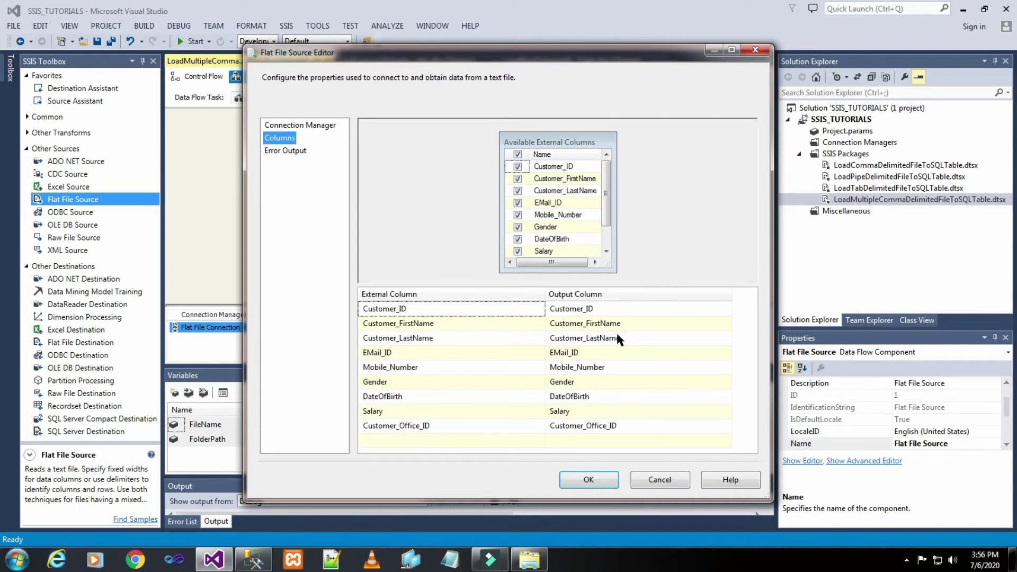
pyautogui.click(291, 151)
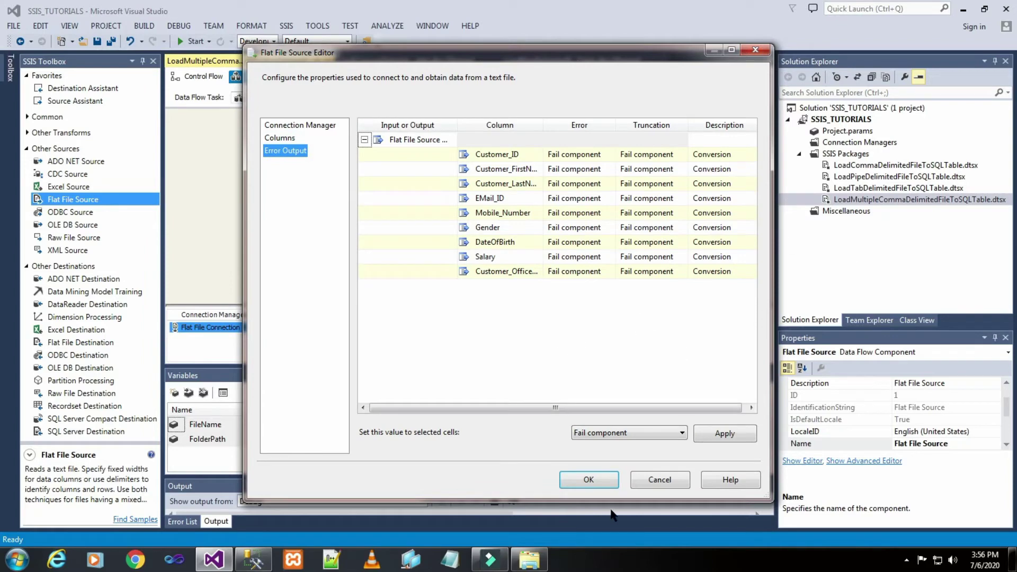
pyautogui.click(589, 479)
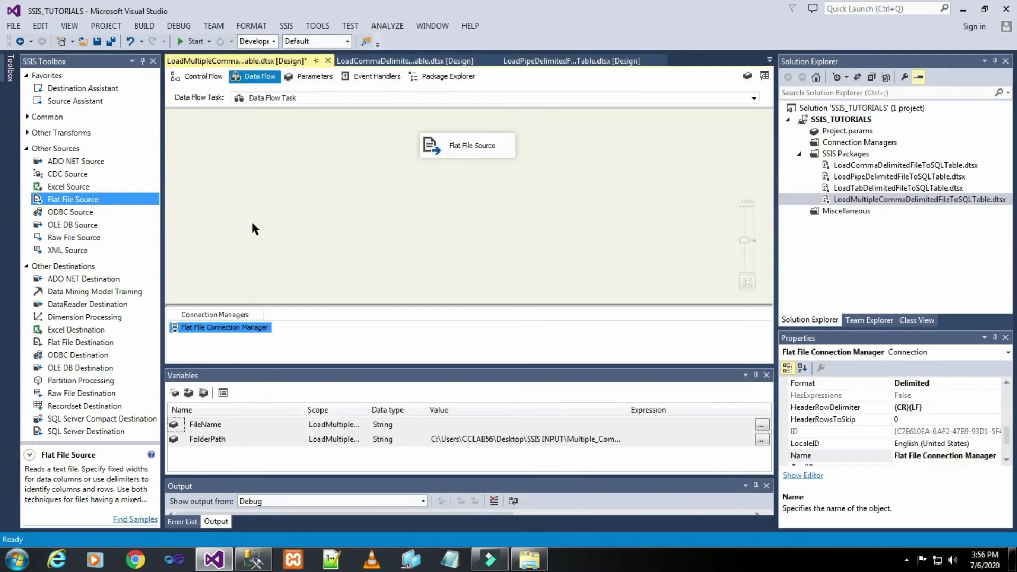
# Step: Add an OLE DB Destination below the Flat File Source and connect the source's data output to it
pyautogui.moveTo(91, 366); pyautogui.dragTo(410, 197)
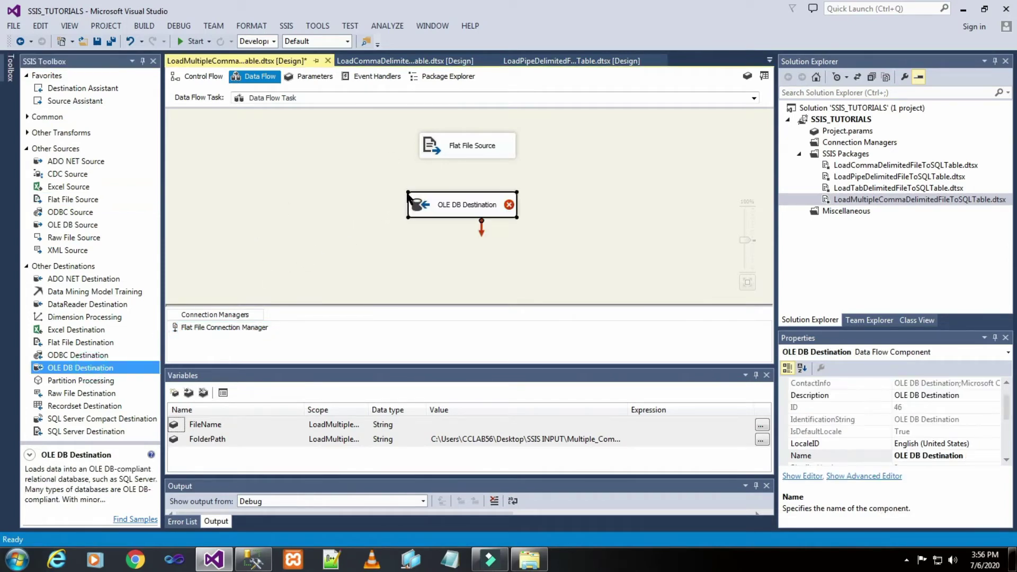
pyautogui.click(608, 164)
pyautogui.click(457, 153)
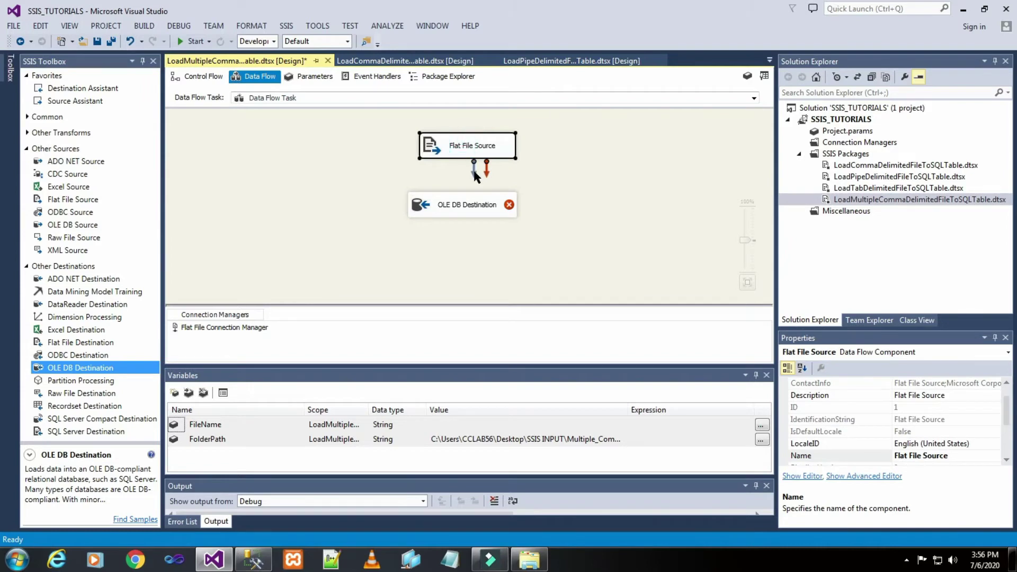
pyautogui.moveTo(475, 172); pyautogui.dragTo(452, 200)
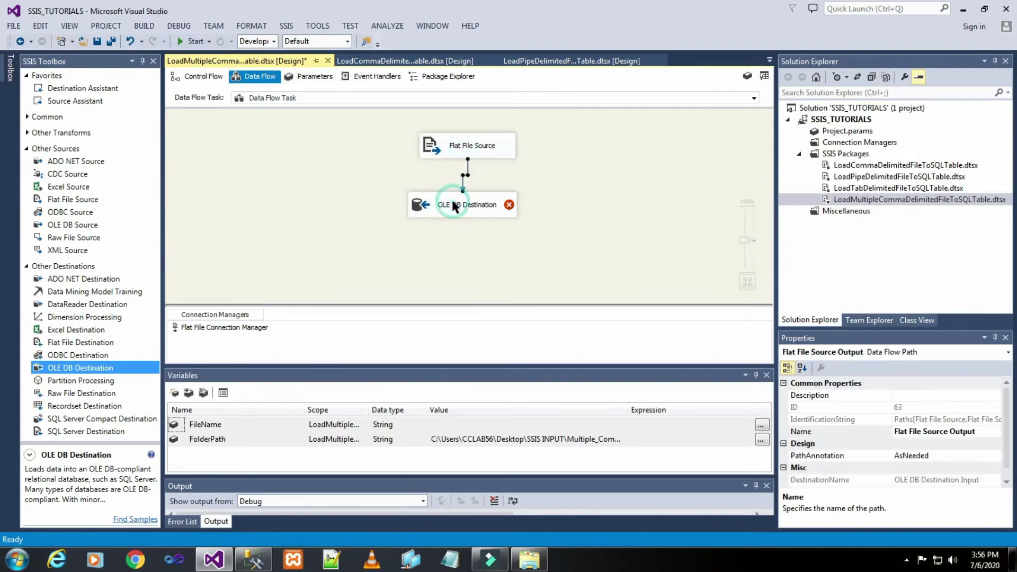
pyautogui.click(602, 183)
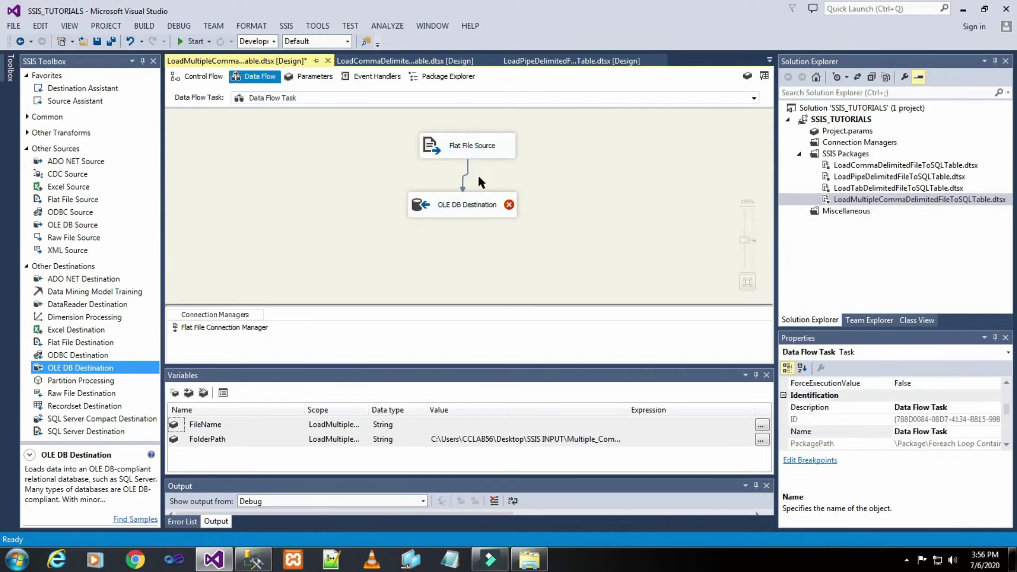
# Step: Open the OLE DB Destination's connection manager configuration and delete the existing CCLAB56\SQL2014.TRAINER data connection
pyautogui.doubleClick(471, 206)
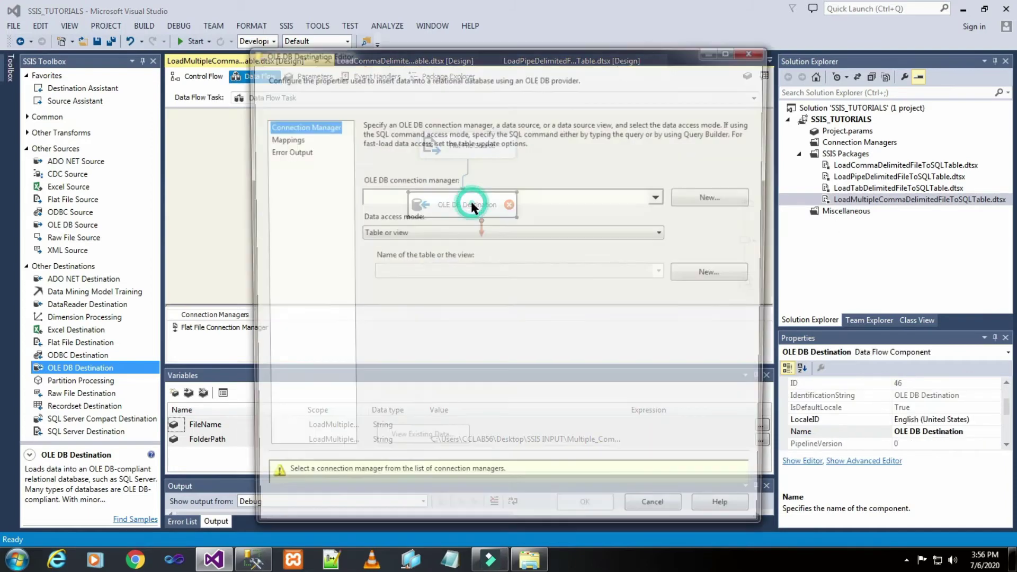
pyautogui.click(698, 193)
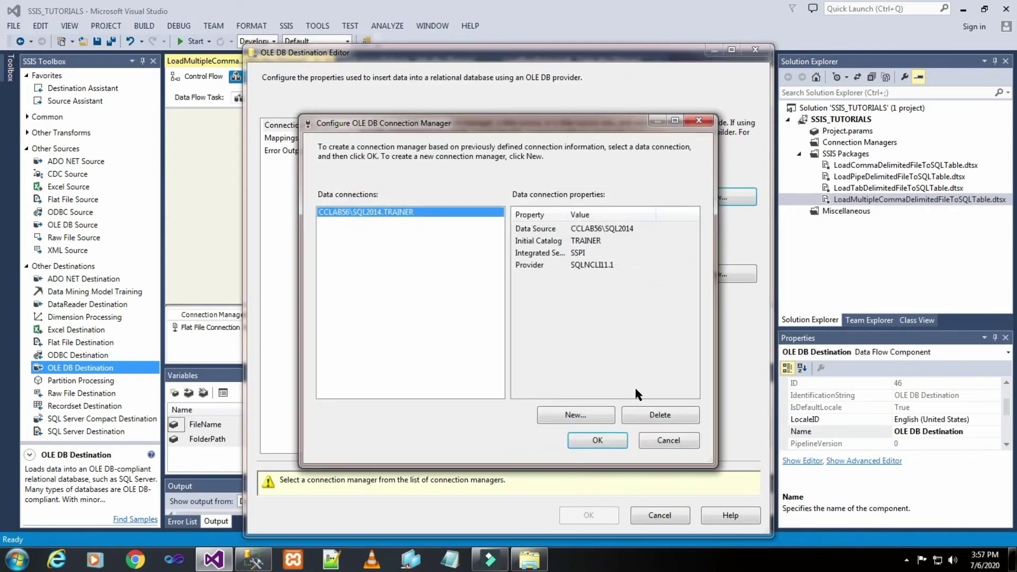
pyautogui.click(645, 411)
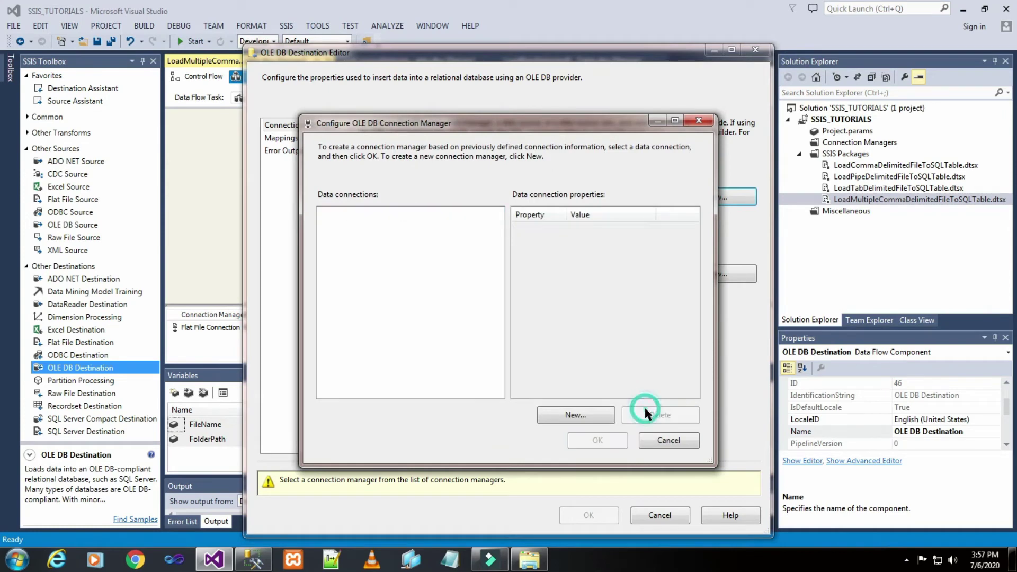
# Step: Create a new OLE DB connection to server CCLAB56\SQL2014, checking the server name in SQL Server Management Studio
pyautogui.click(589, 416)
pyautogui.click(611, 157)
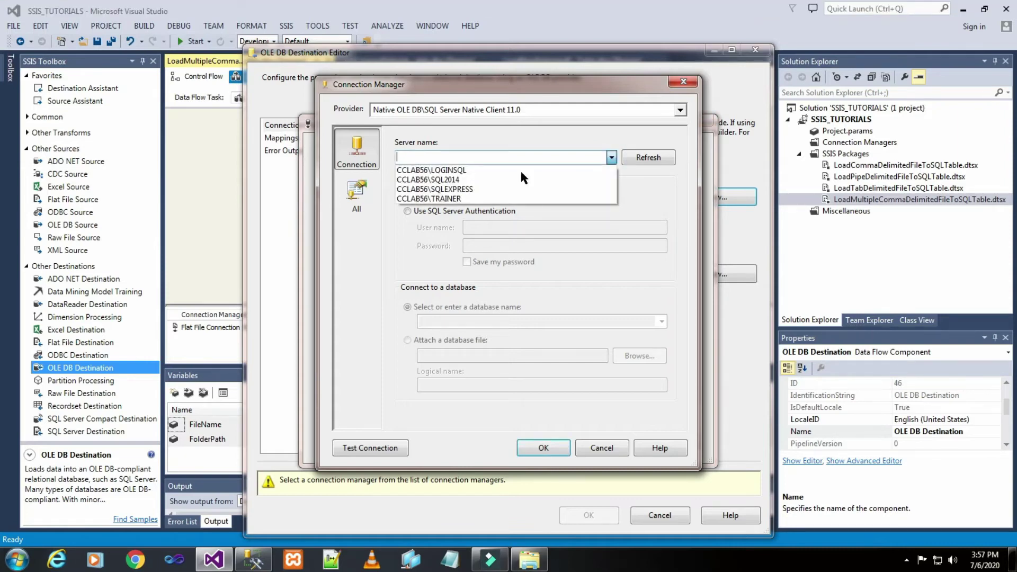
pyautogui.click(480, 179)
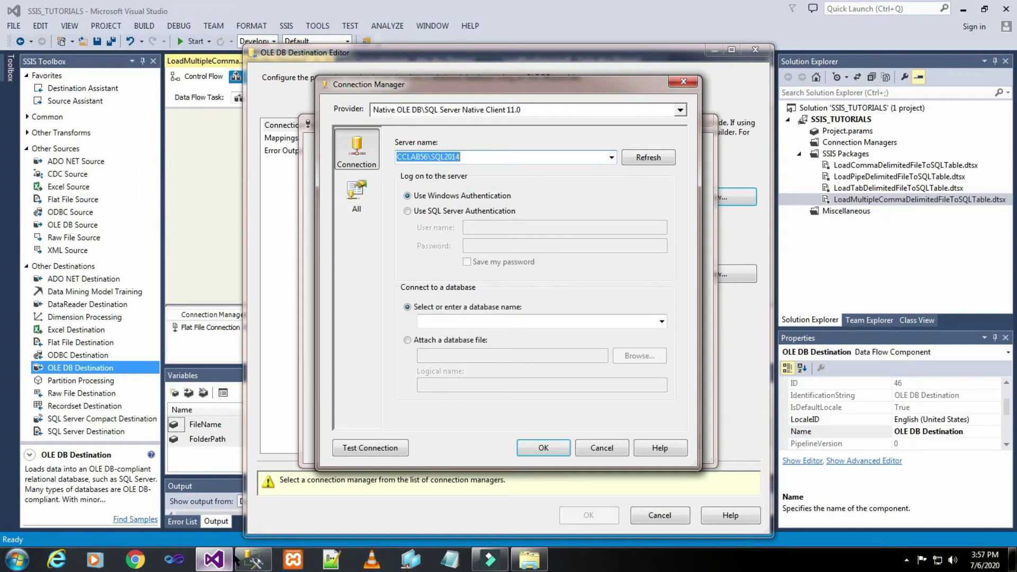
pyautogui.click(252, 560)
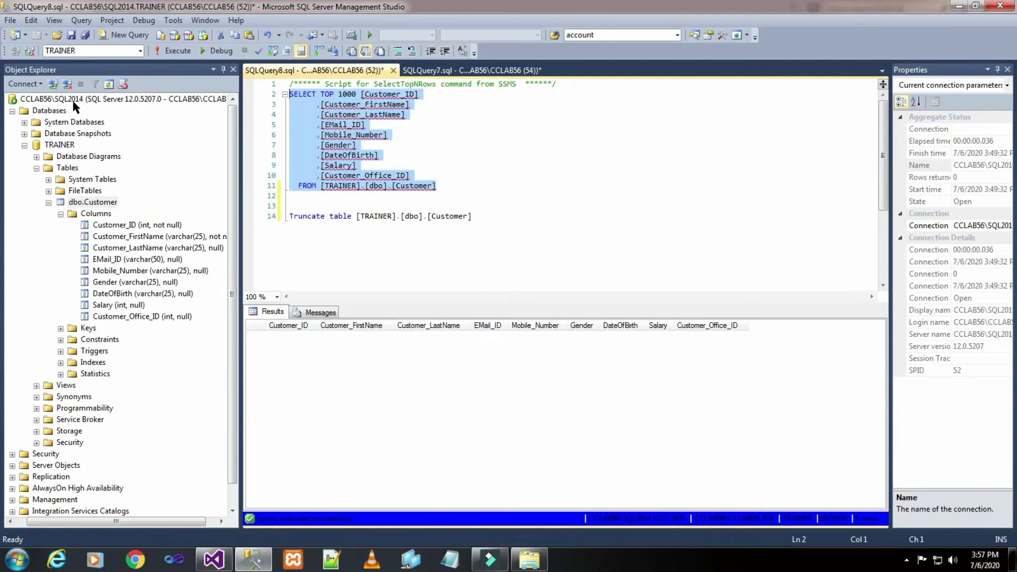
pyautogui.click(213, 562)
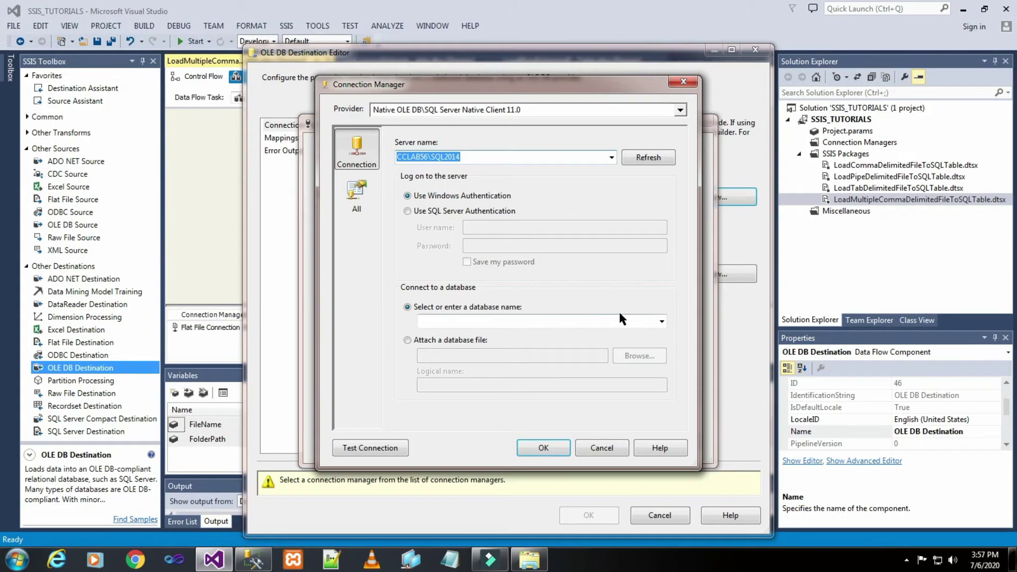
# Step: Choose TRAINER as the connection's database and check its name in SQL Server Management Studio
pyautogui.click(661, 322)
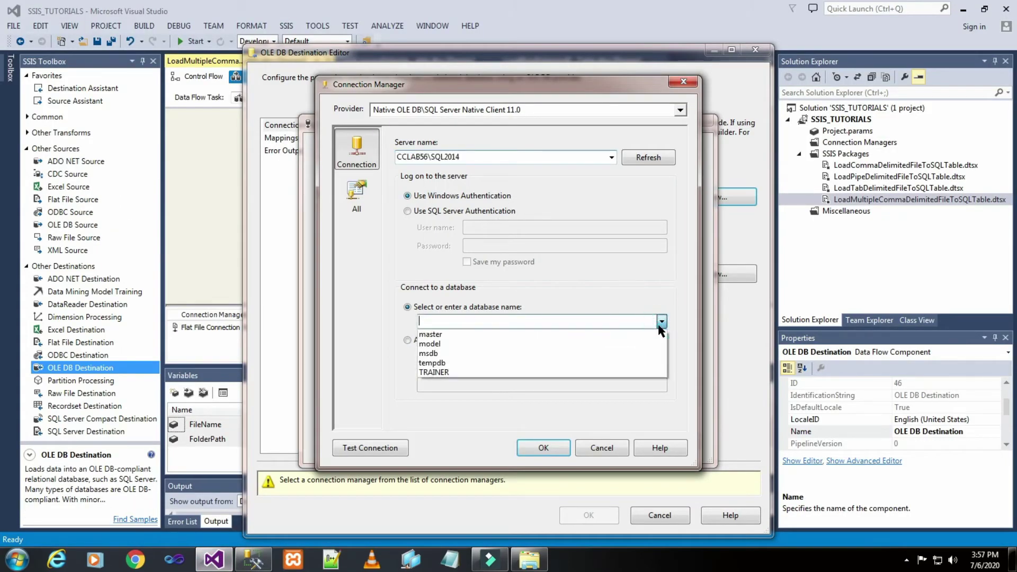
pyautogui.click(490, 373)
pyautogui.click(254, 560)
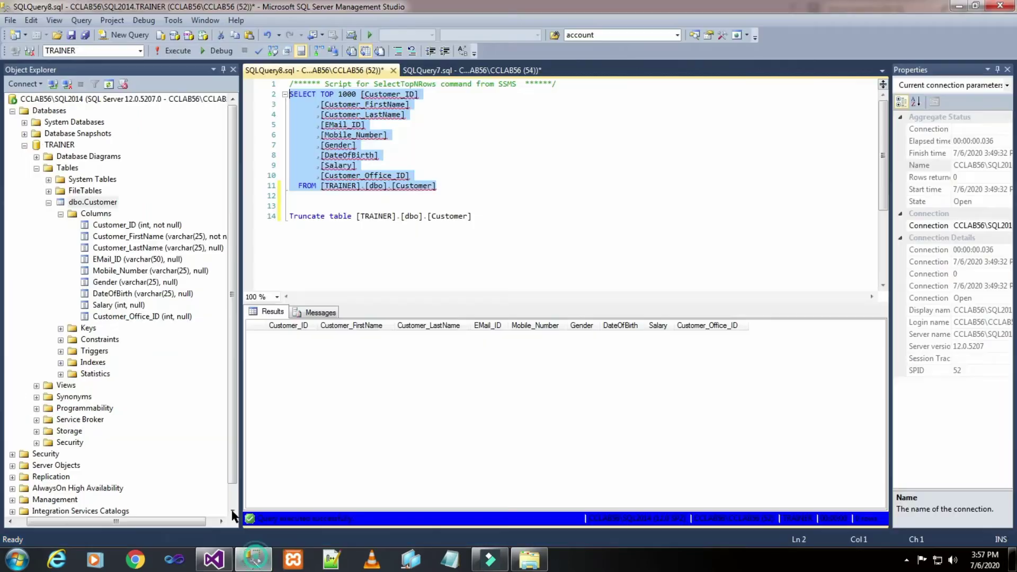
pyautogui.click(68, 147)
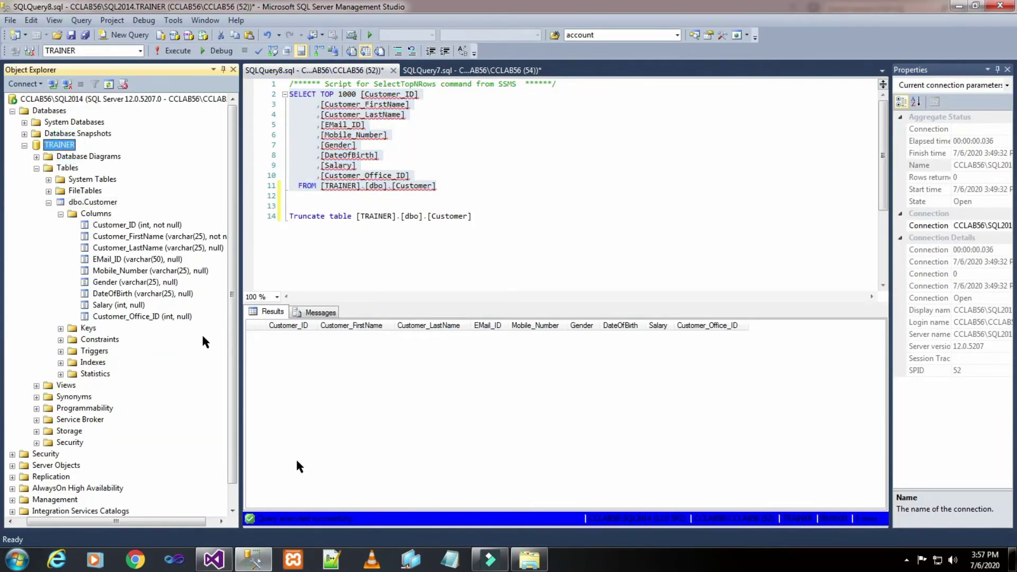
pyautogui.click(253, 560)
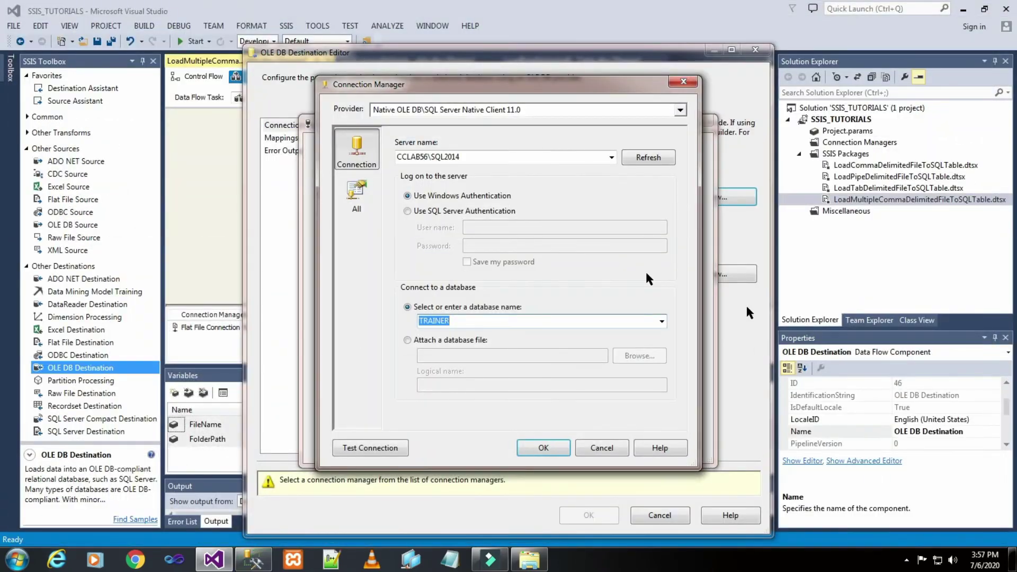
# Step: Test the new database connection and assign it to the OLE DB Destination
pyautogui.click(369, 448)
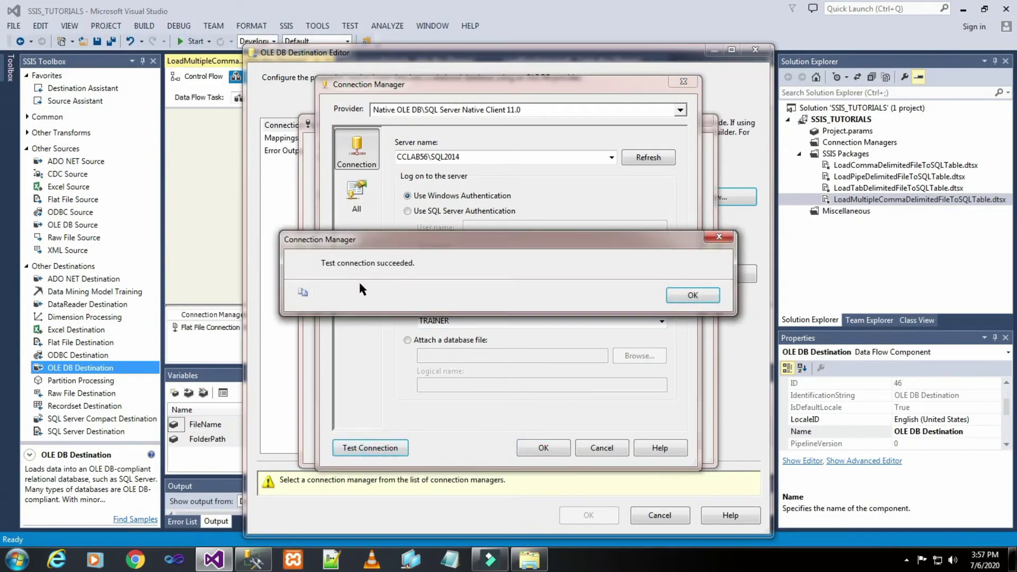
pyautogui.click(695, 296)
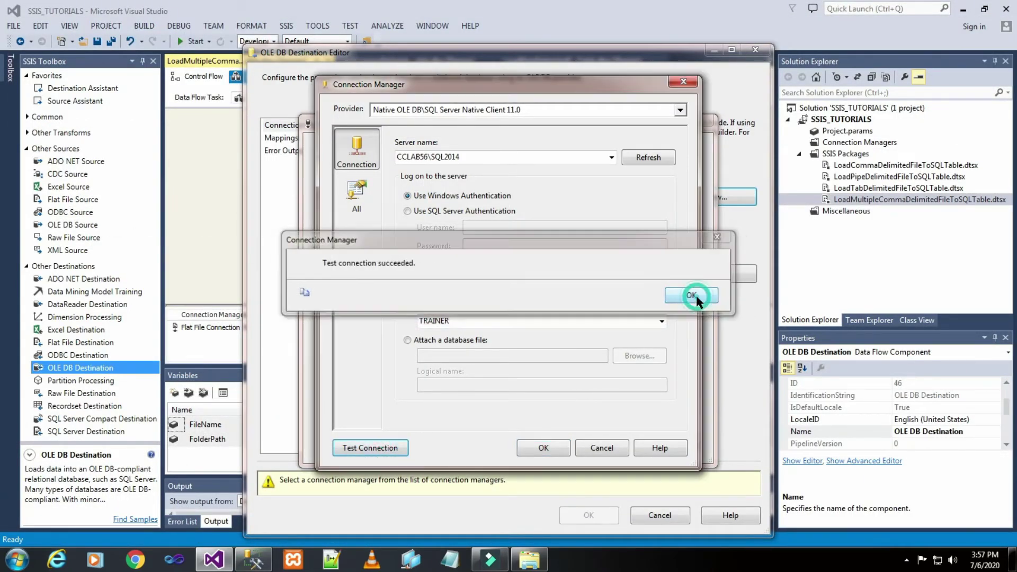
pyautogui.click(553, 449)
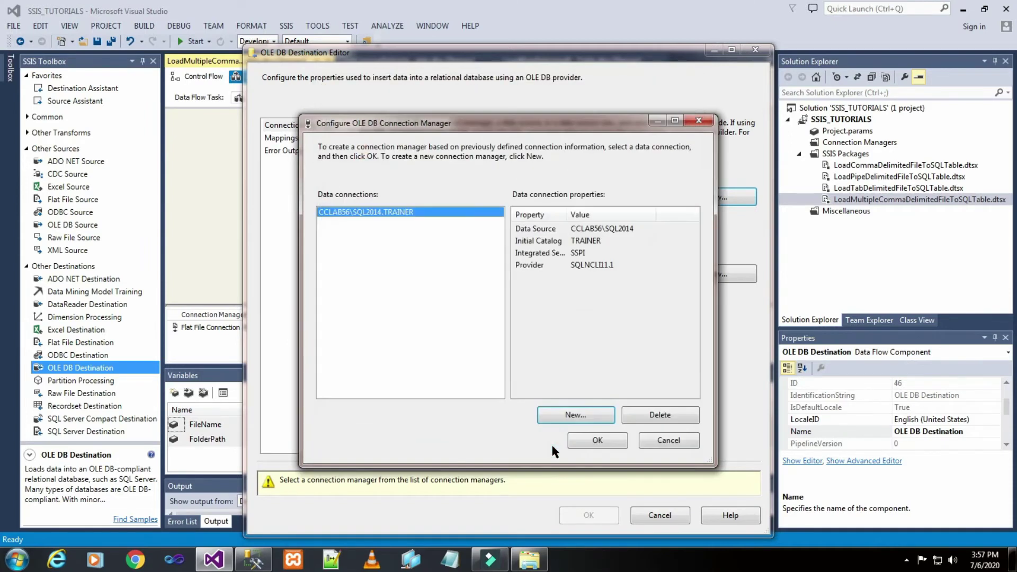
pyautogui.click(594, 441)
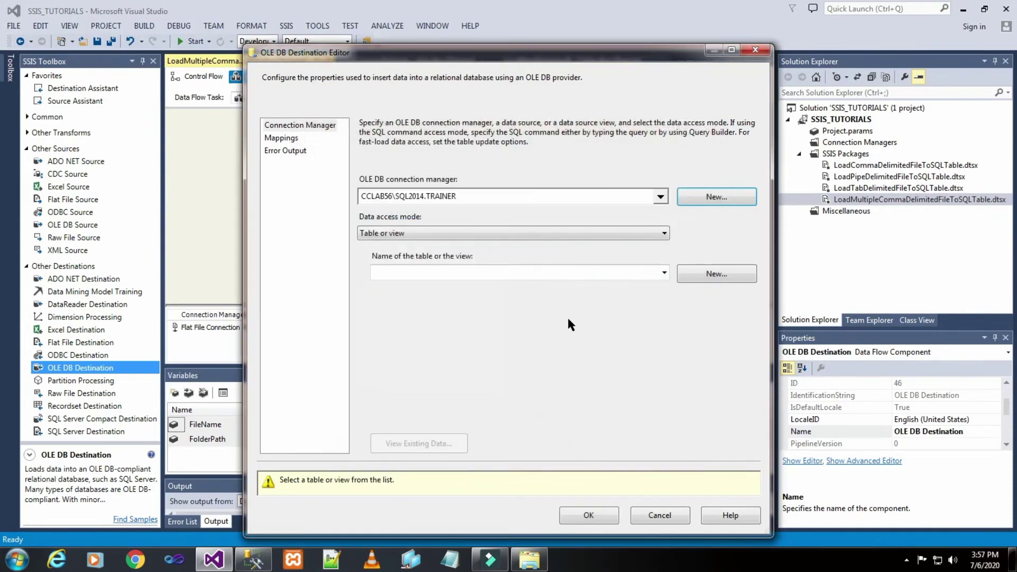
# Step: Set the OLE DB Destination's table to [dbo].[Customer] and check the table name in SQL Server Management Studio
pyautogui.click(665, 273)
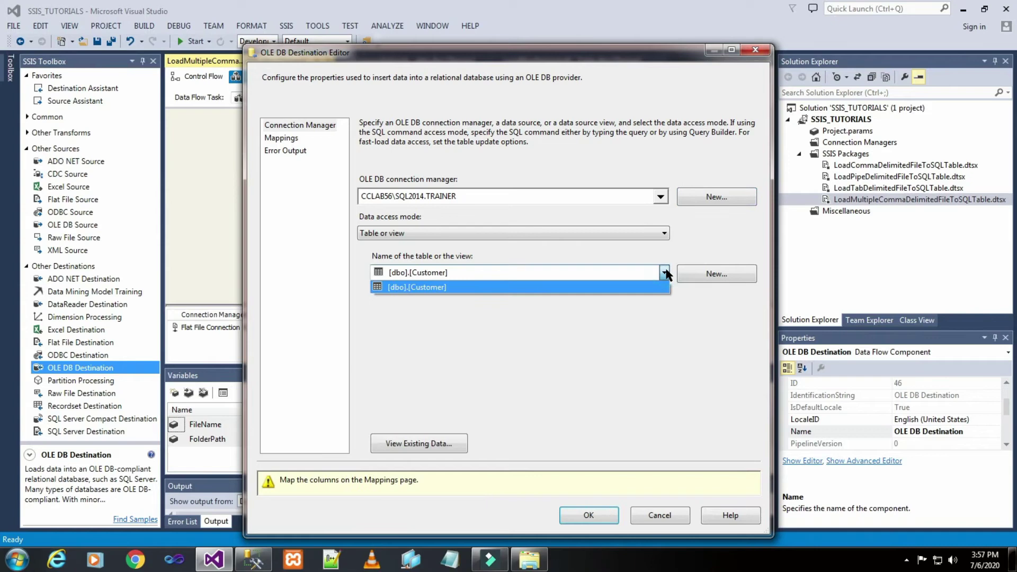
pyautogui.click(583, 288)
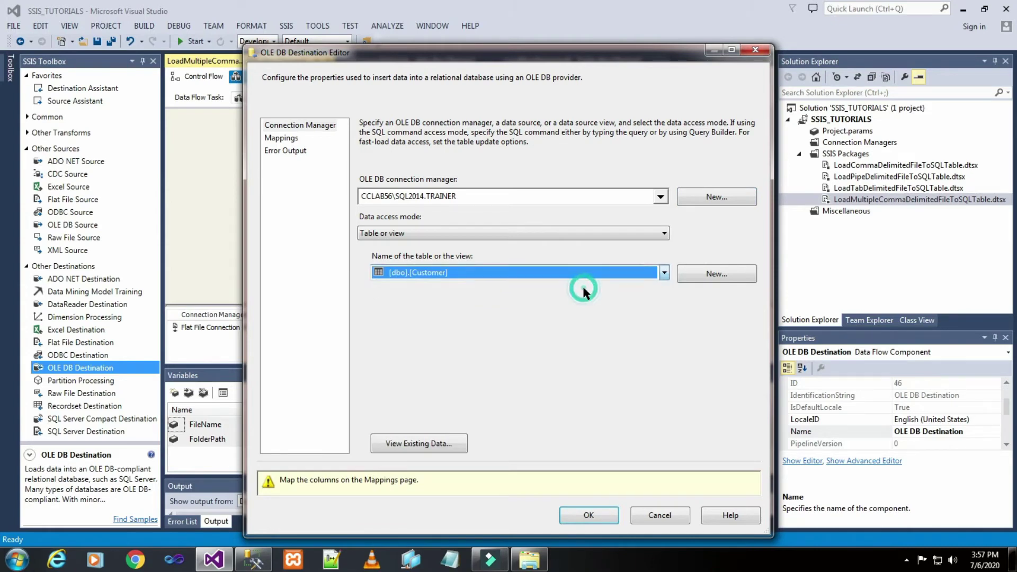
pyautogui.click(253, 561)
pyautogui.click(102, 202)
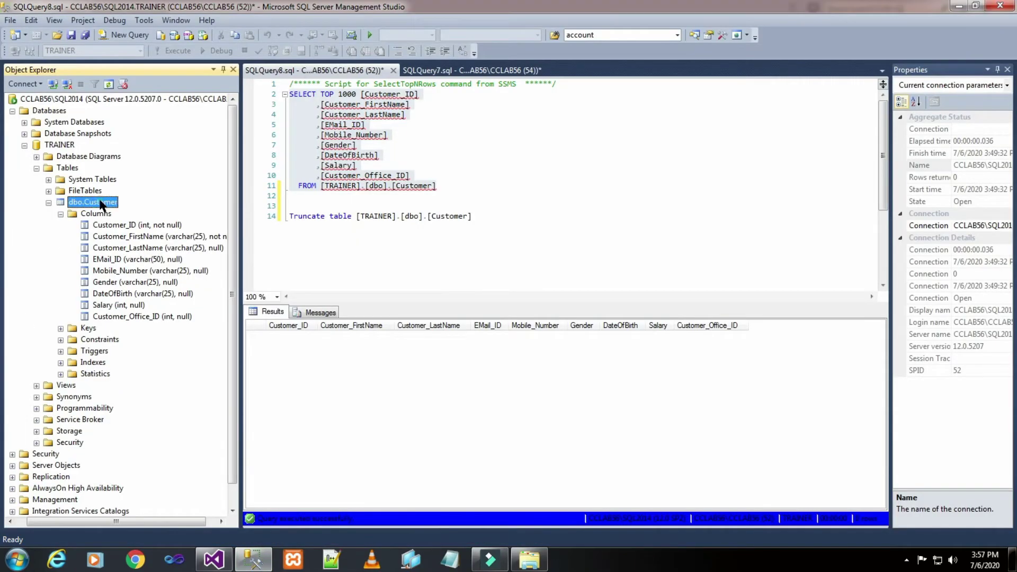
pyautogui.click(214, 560)
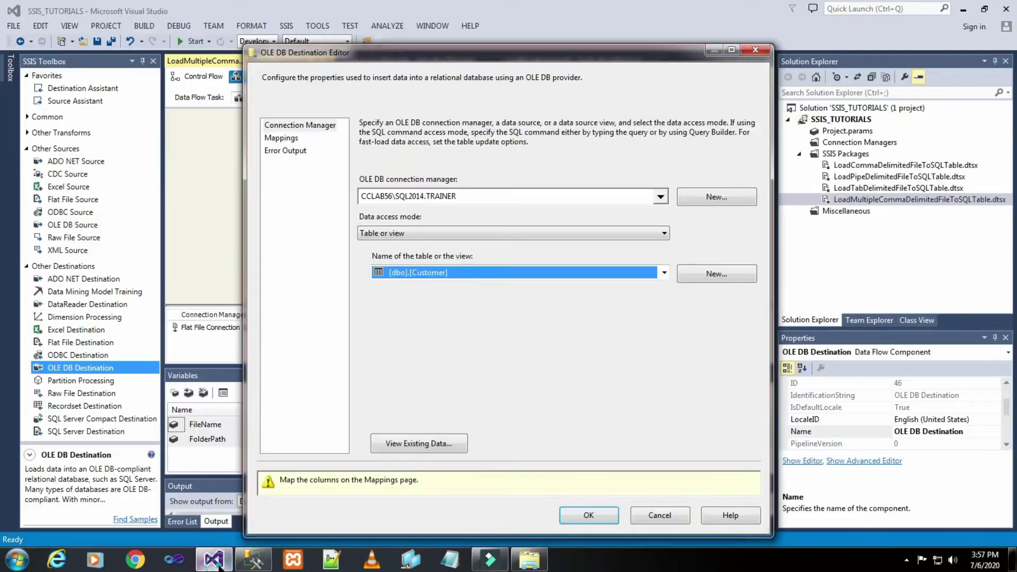
# Step: Review the OLE DB Destination's column mappings and error output settings, and accept the destination configuration
pyautogui.click(282, 137)
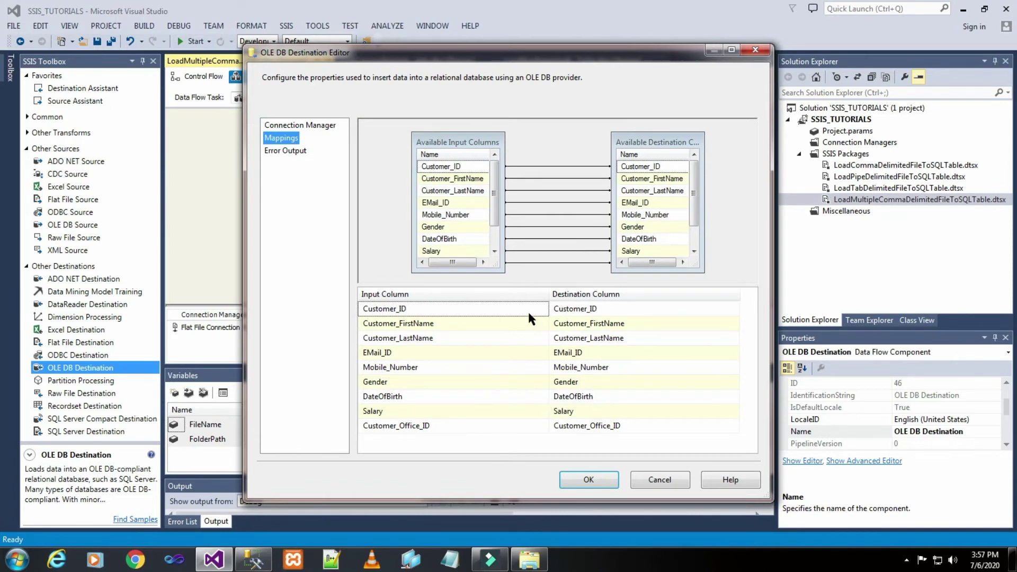
pyautogui.click(294, 156)
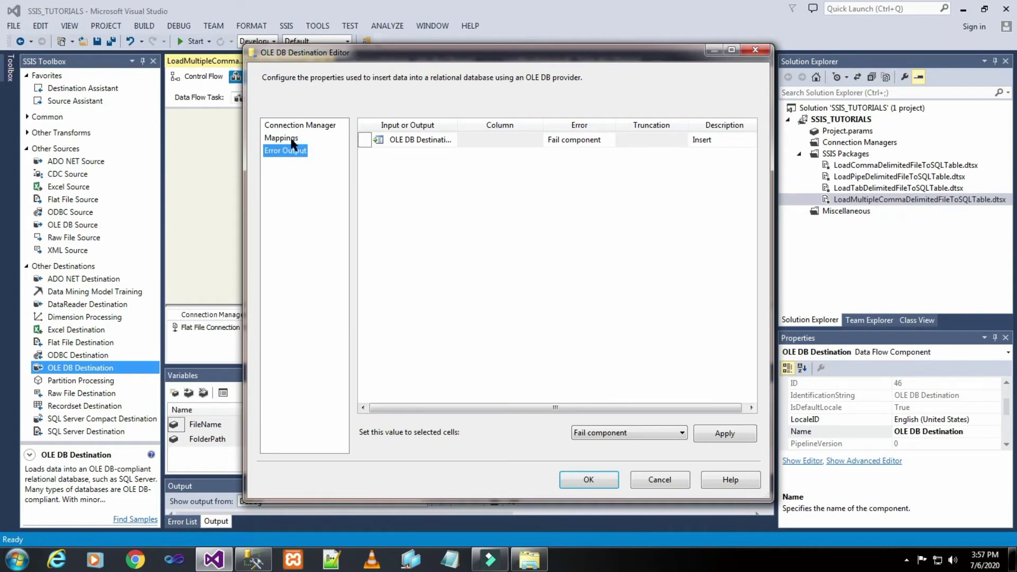
pyautogui.click(583, 480)
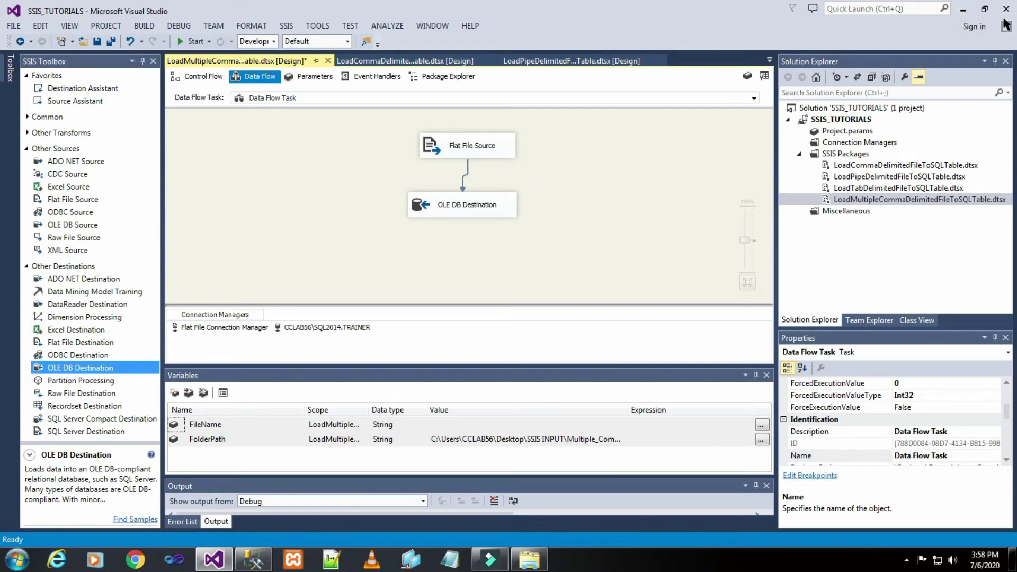
# Step: Open the Property Expressions Editor for the Flat File Connection Manager
pyautogui.click(234, 327)
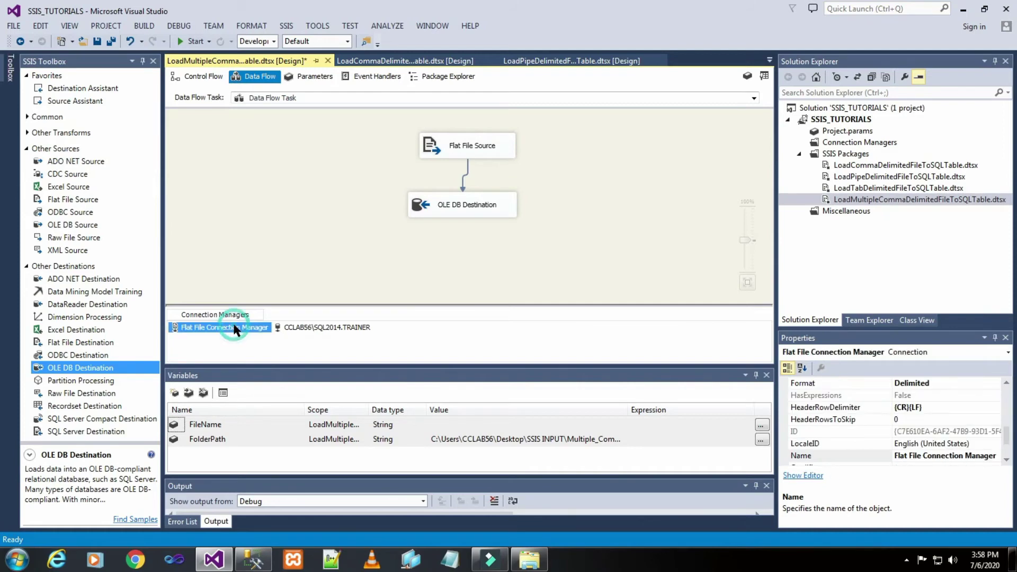
pyautogui.rightClick(234, 325)
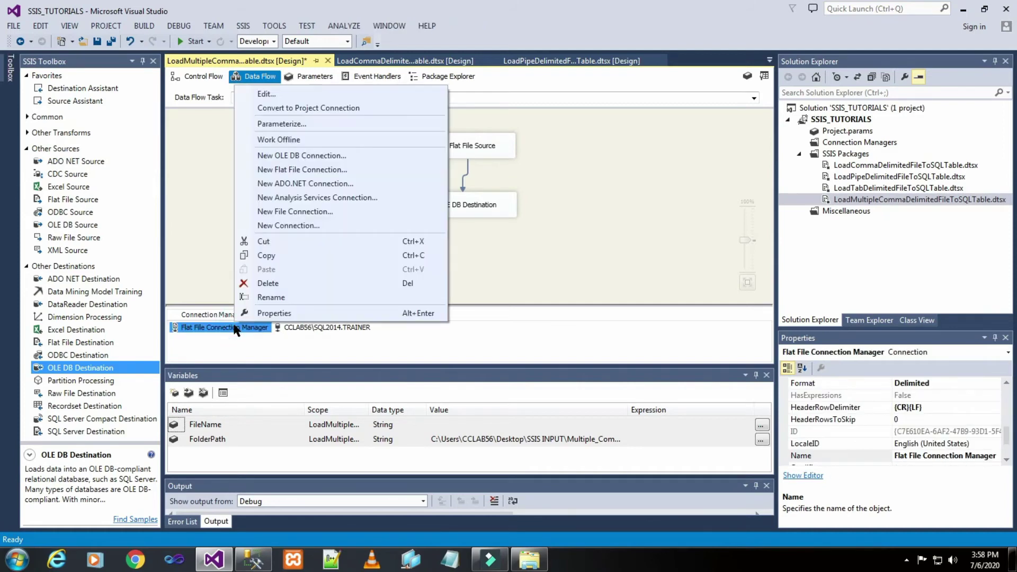
pyautogui.click(263, 314)
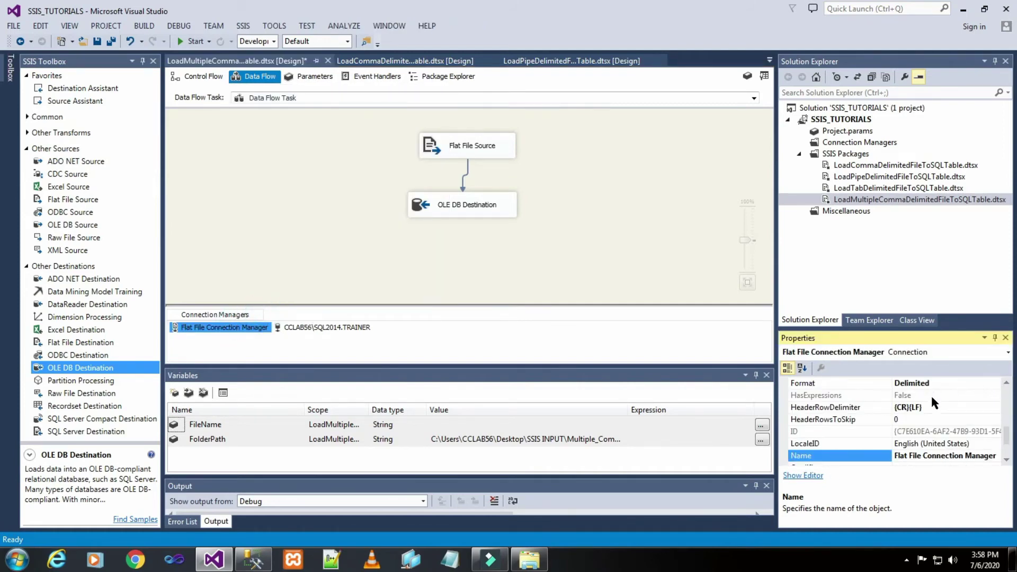
pyautogui.scroll(3, 917, 412)
pyautogui.scroll(1, 922, 421)
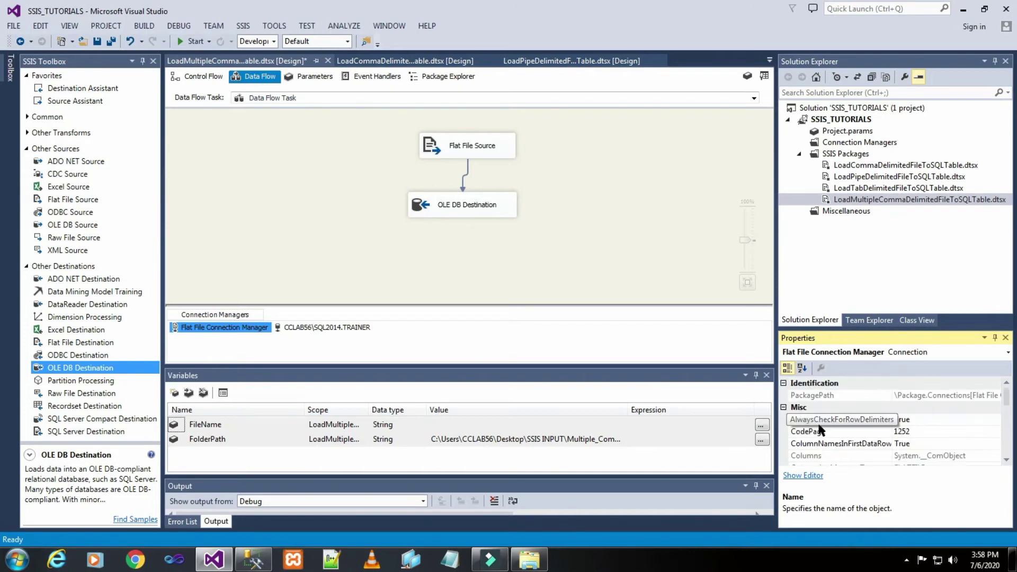
pyautogui.scroll(-2, 835, 435)
pyautogui.scroll(-1, 834, 431)
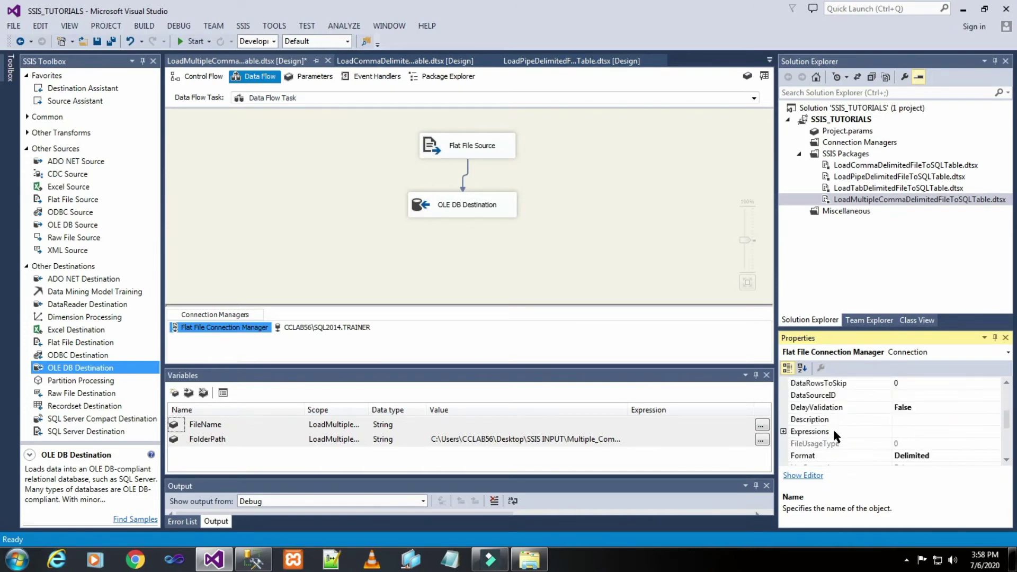
pyautogui.click(786, 434)
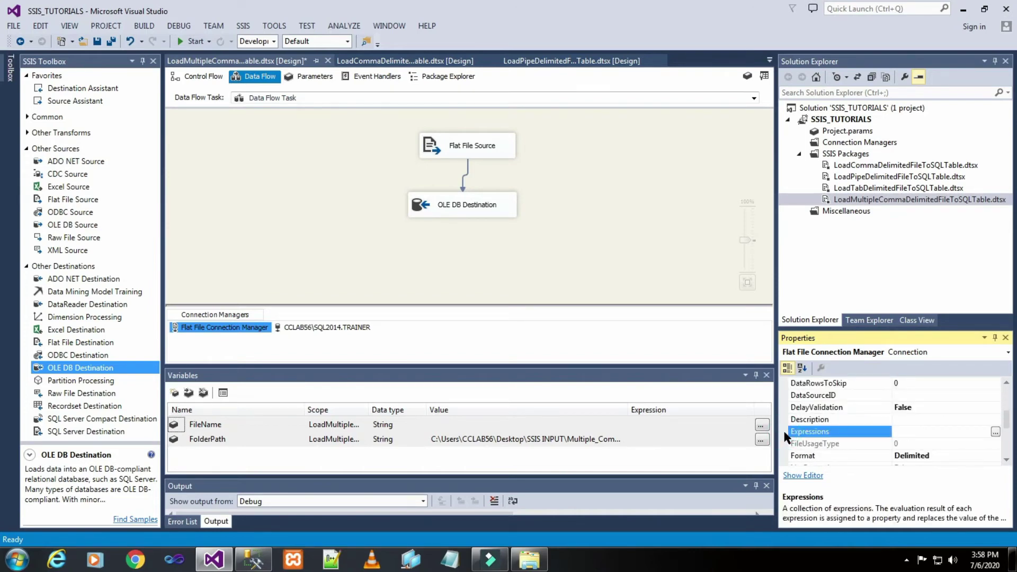
pyautogui.click(996, 432)
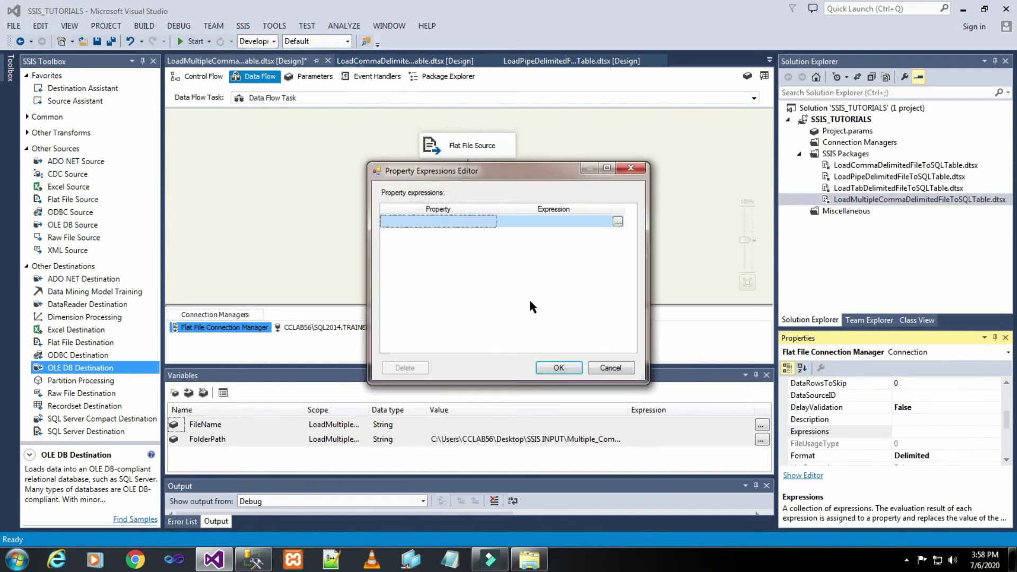
# Step: Add a ConnectionString property expression starting with the variable @[User::FolderPath] and evaluate it
pyautogui.click(492, 225)
pyautogui.click(490, 224)
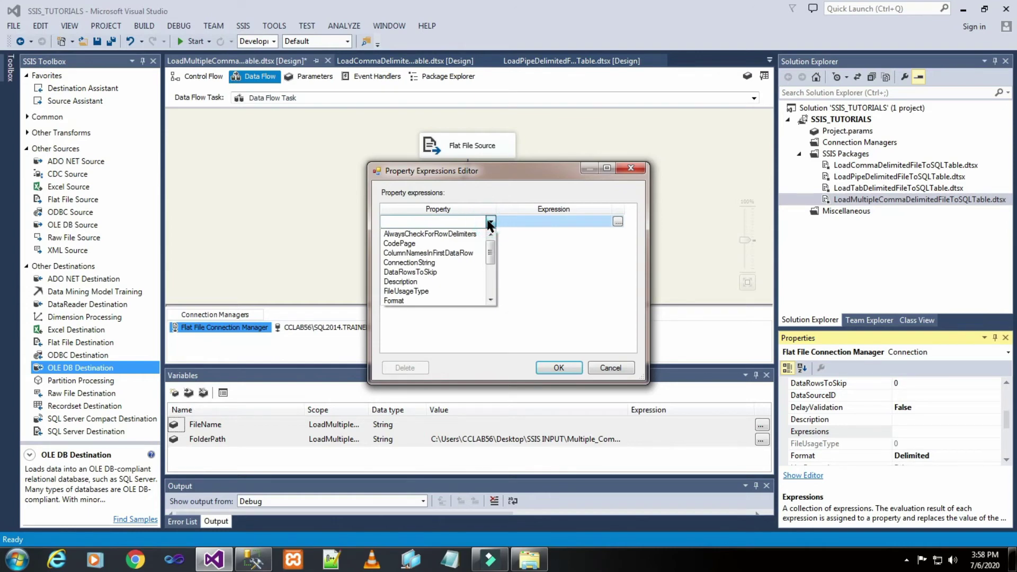
pyautogui.click(435, 263)
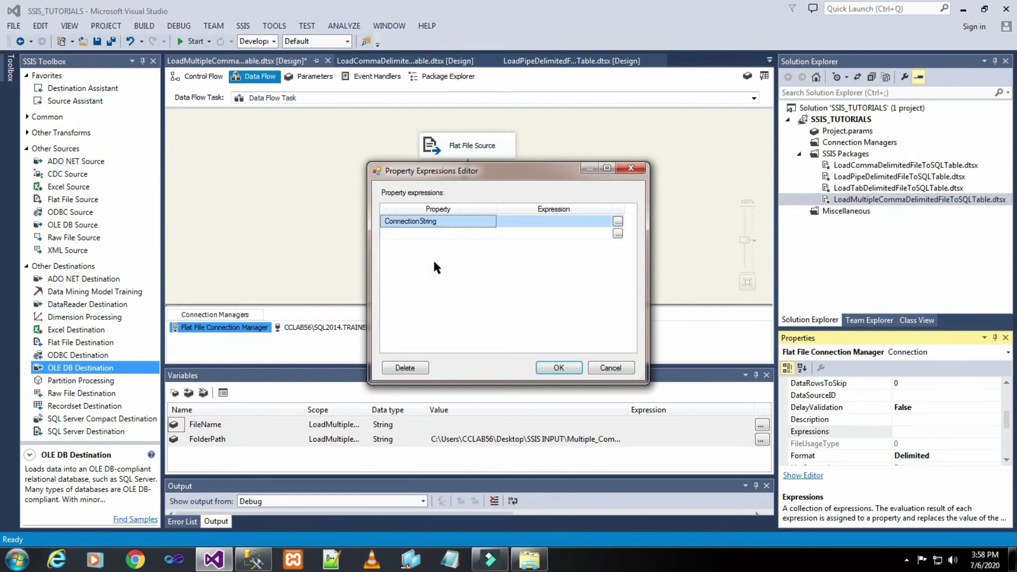
pyautogui.click(618, 221)
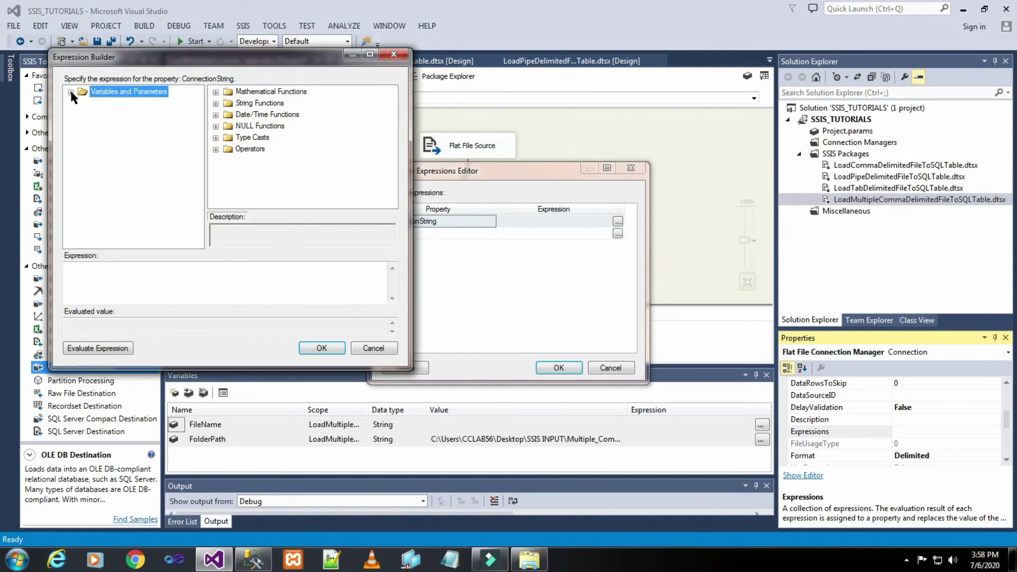
pyautogui.click(70, 93)
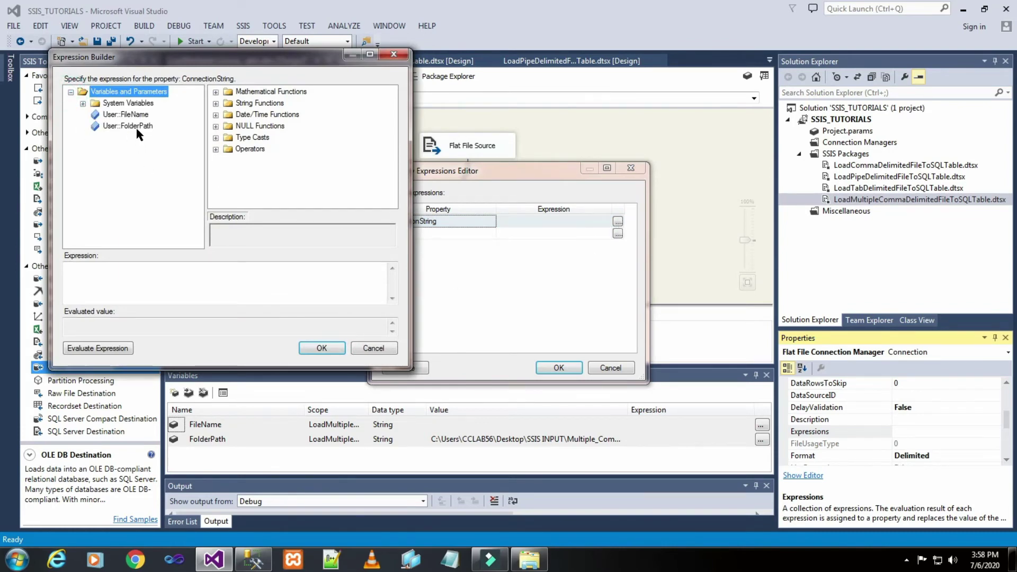
pyautogui.moveTo(133, 127); pyautogui.dragTo(137, 273)
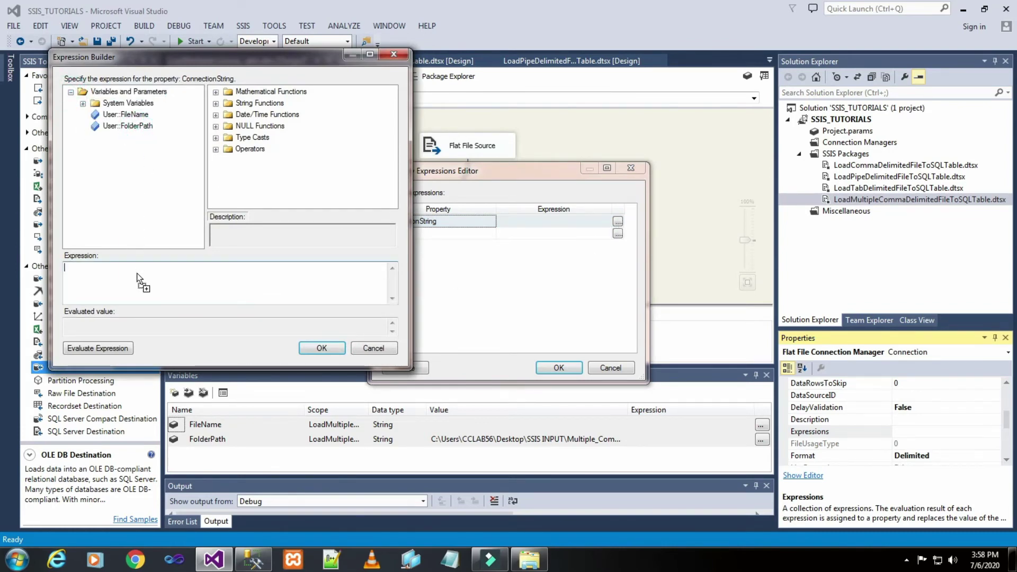
pyautogui.click(125, 348)
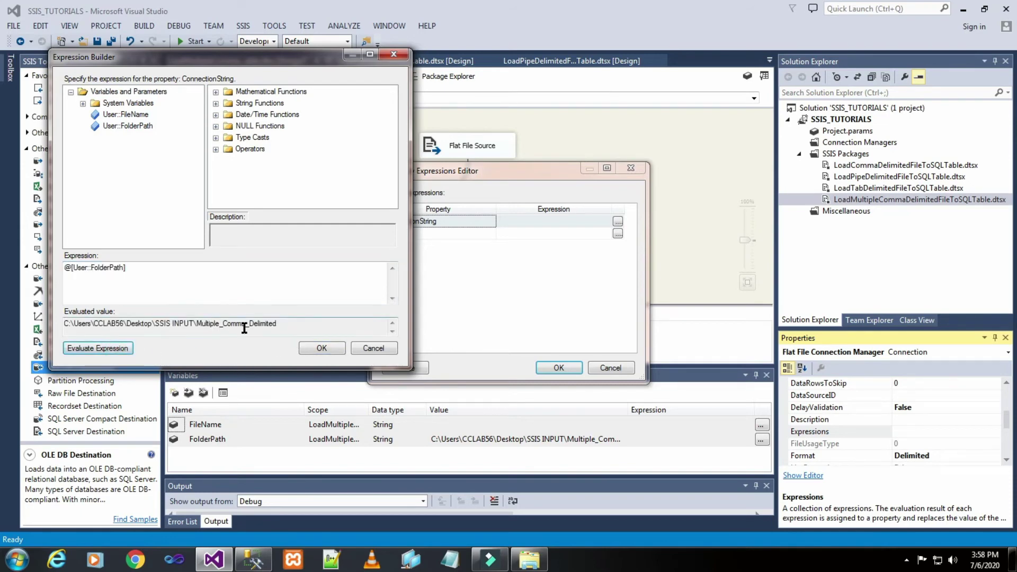
# Step: Extend the expression to @[User::FolderPath]+"\\"+ @[User::FileName] and evaluate it
pyautogui.click(164, 267)
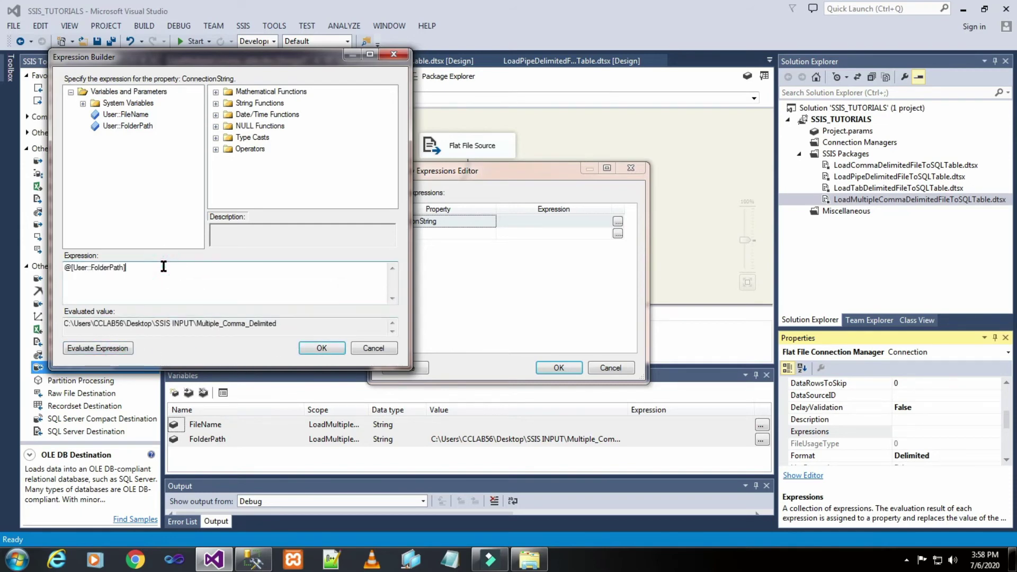
pyautogui.write('+"\\\\"+')
pyautogui.moveTo(137, 116); pyautogui.dragTo(161, 274)
pyautogui.click(266, 273)
pyautogui.click(112, 347)
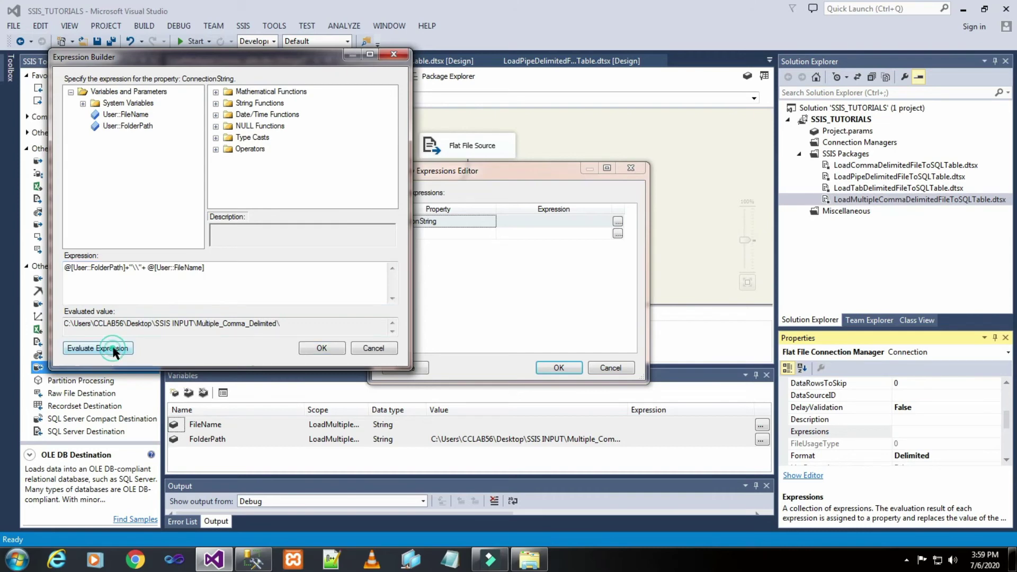
# Step: Accept the ConnectionString expression for the Flat File Connection Manager and save the package
pyautogui.click(278, 327)
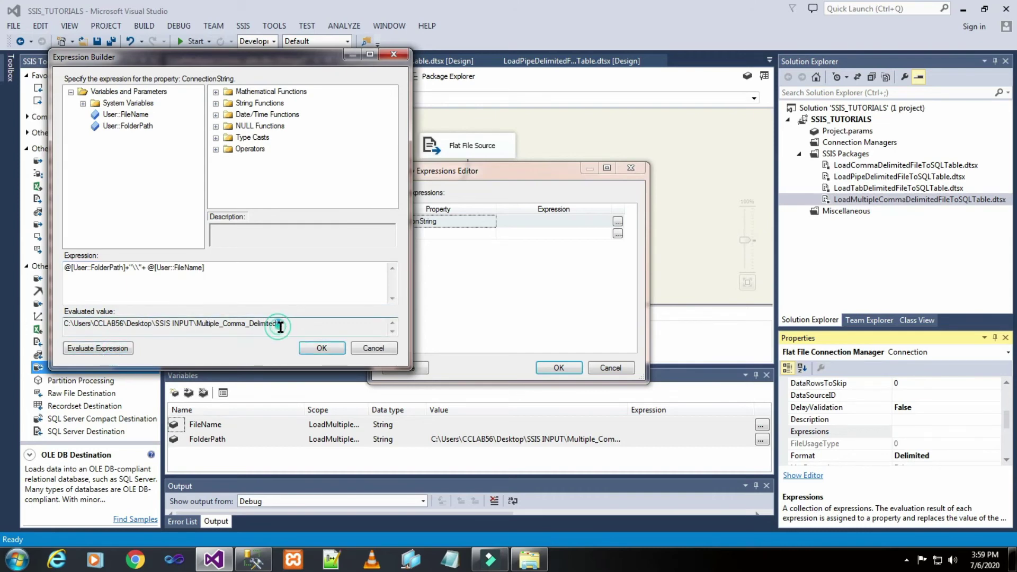
pyautogui.click(295, 331)
pyautogui.click(322, 348)
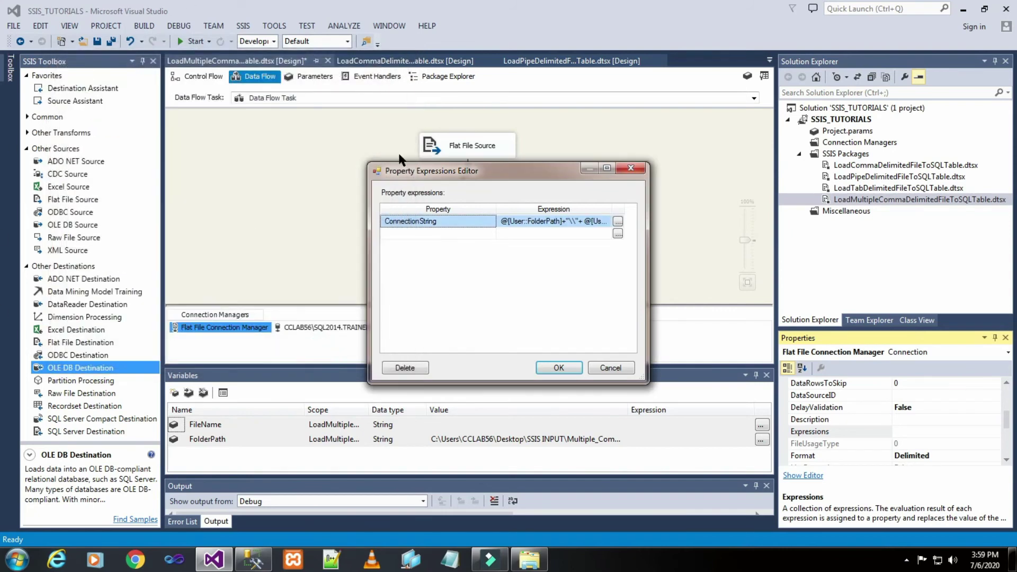
pyautogui.click(562, 365)
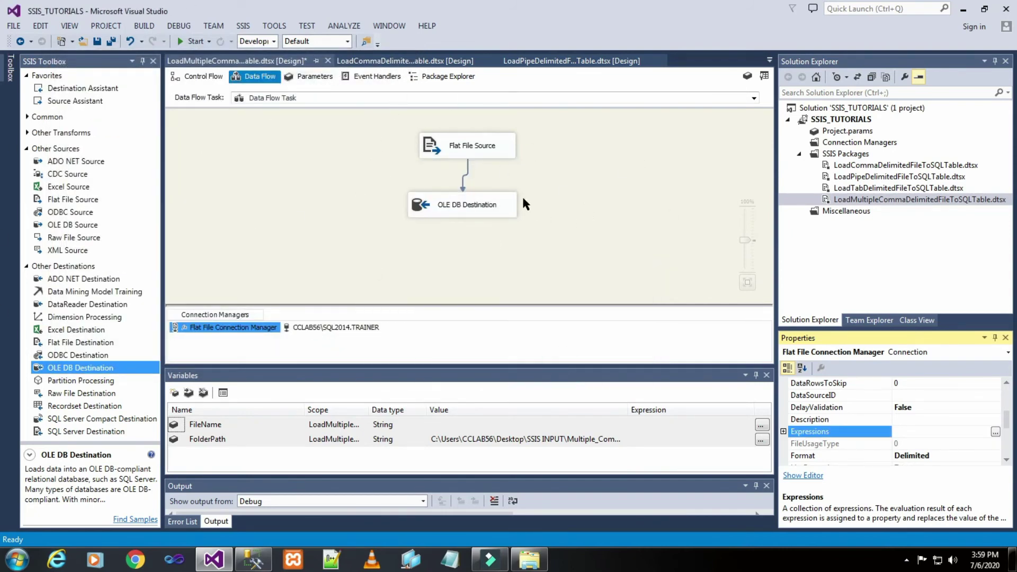
pyautogui.click(97, 41)
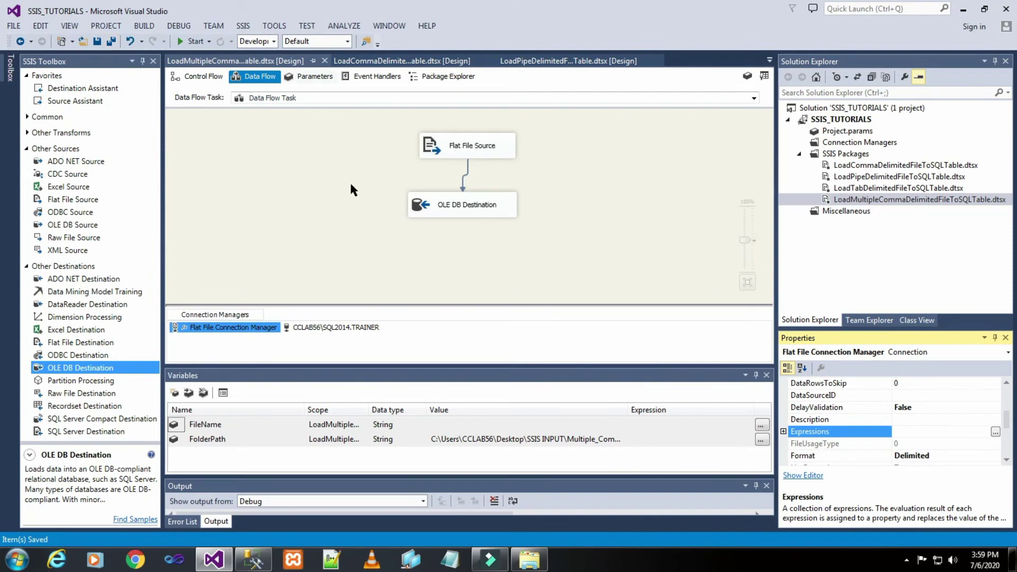
pyautogui.click(309, 189)
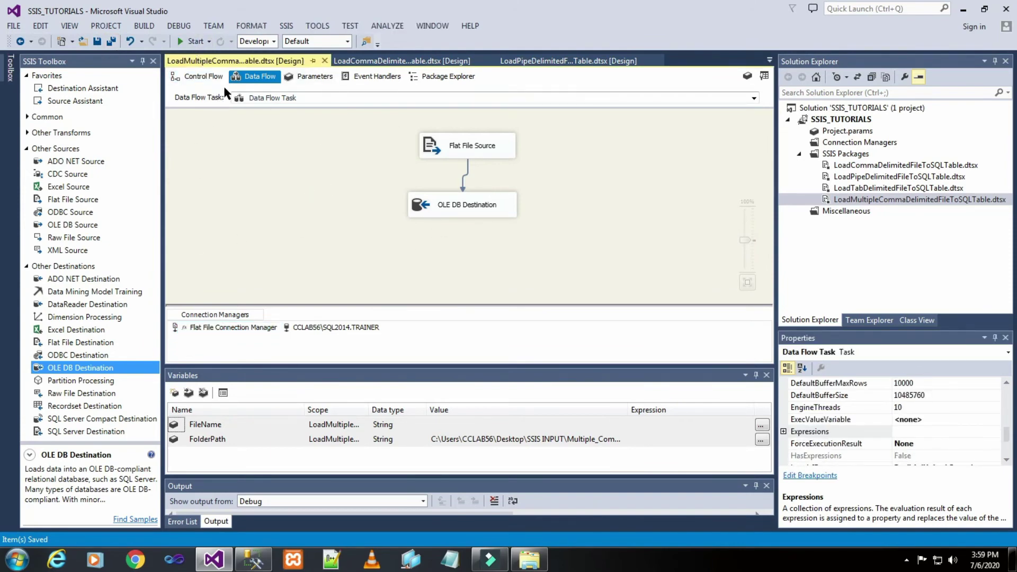
# Step: Switch to SQL Server Management Studio and run only the SELECT TOP 1000 query on the Customer table
pyautogui.click(240, 553)
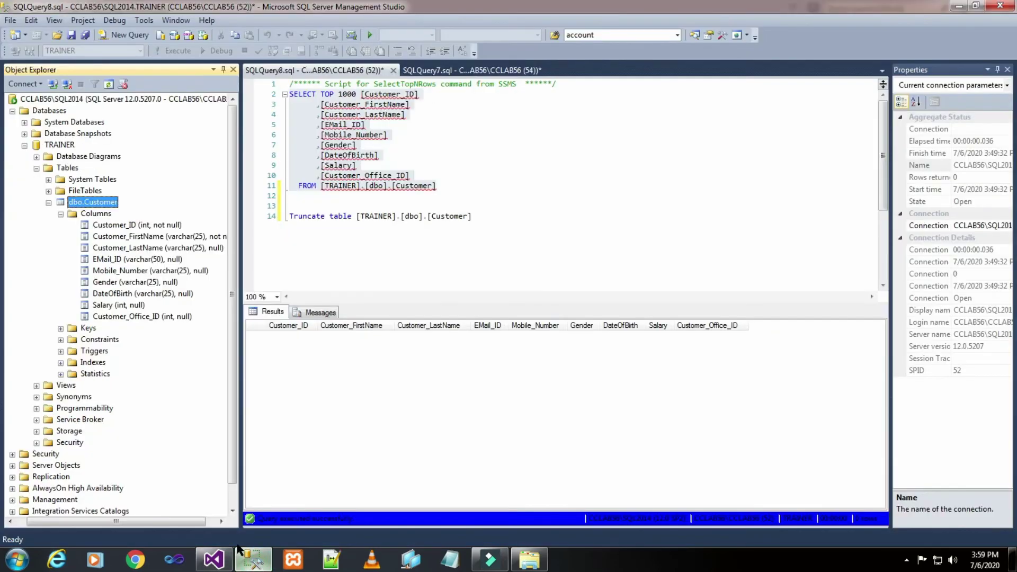
pyautogui.click(494, 184)
pyautogui.click(407, 183)
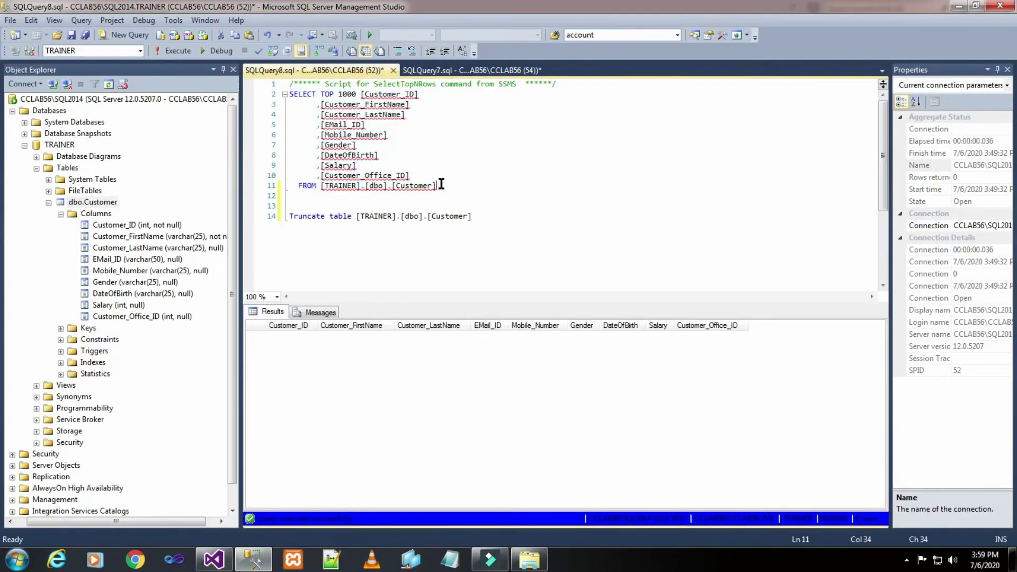
pyautogui.moveTo(437, 186); pyautogui.dragTo(289, 94)
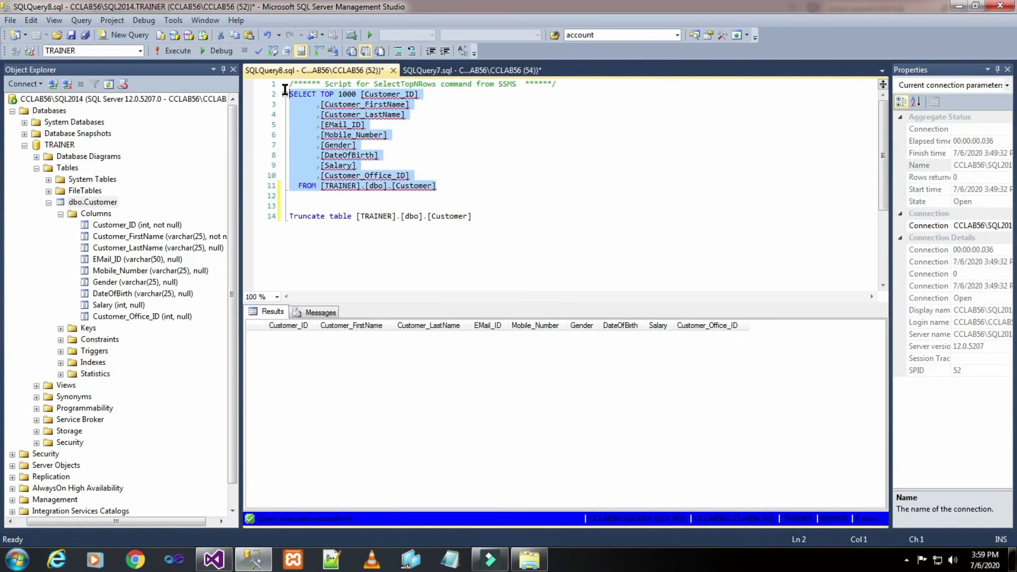
pyautogui.click(178, 51)
pyautogui.click(178, 51)
# Step: Examine the customer rows in Mul_Text01 and Mul_Text02 in the Multiple_Comma_Delimited folder, and return to the SQL query
pyautogui.click(528, 559)
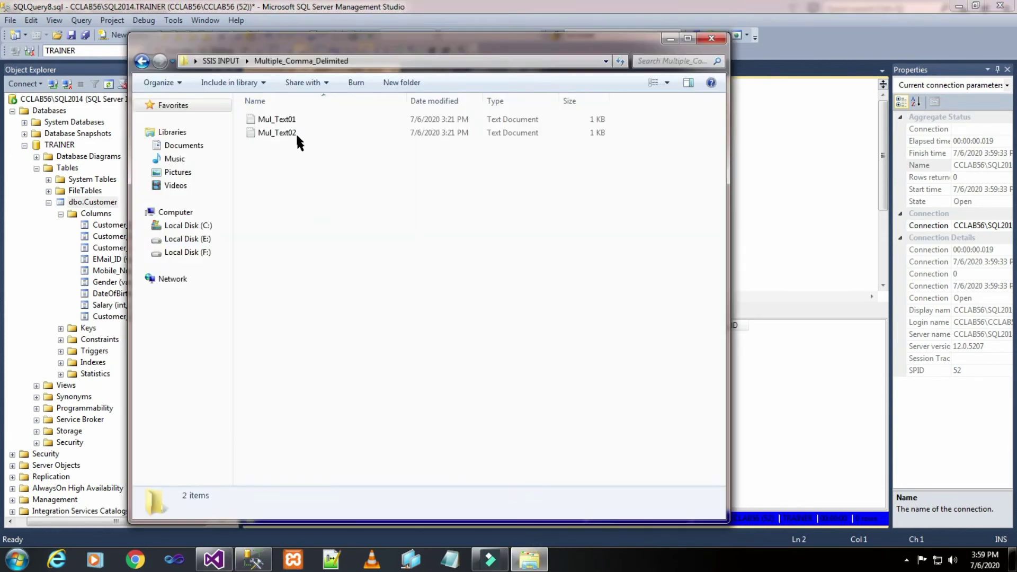
pyautogui.doubleClick(286, 119)
pyautogui.moveTo(472, 183); pyautogui.dragTo(784, 245)
pyautogui.hotkey('alt', 'F4')
pyautogui.doubleClick(254, 133)
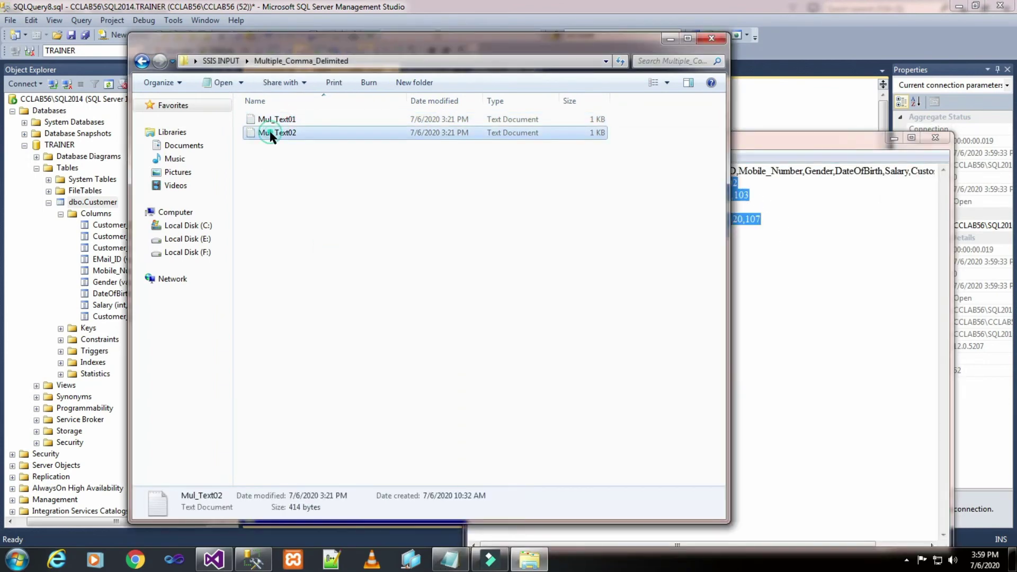
pyautogui.moveTo(469, 184); pyautogui.dragTo(745, 240)
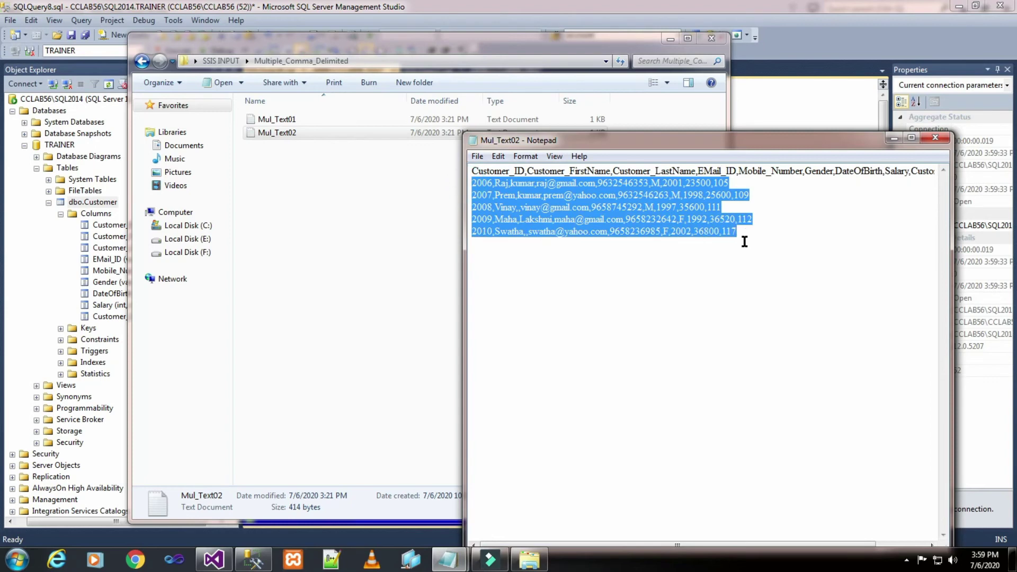
pyautogui.click(938, 139)
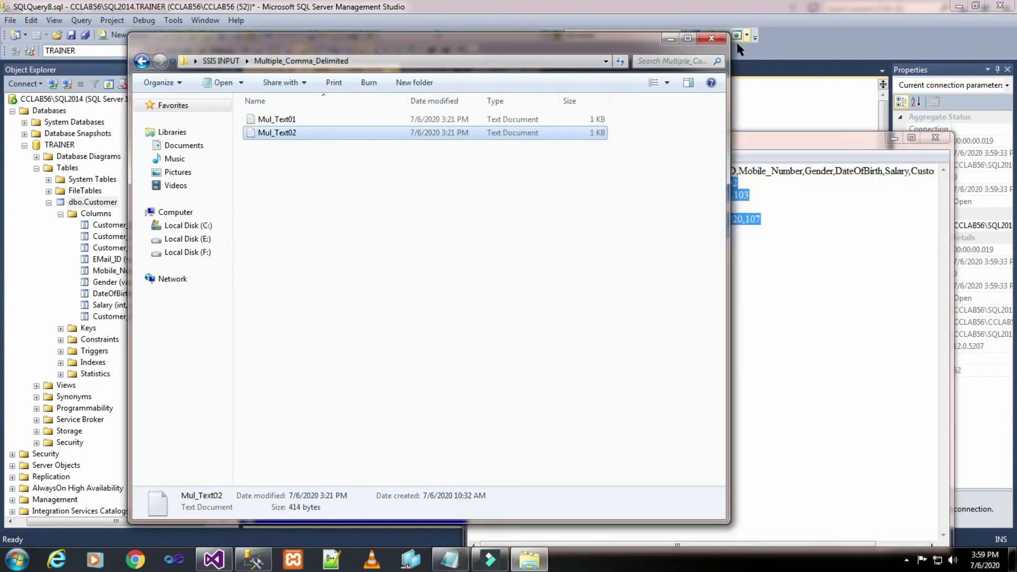
pyautogui.click(674, 38)
pyautogui.click(355, 264)
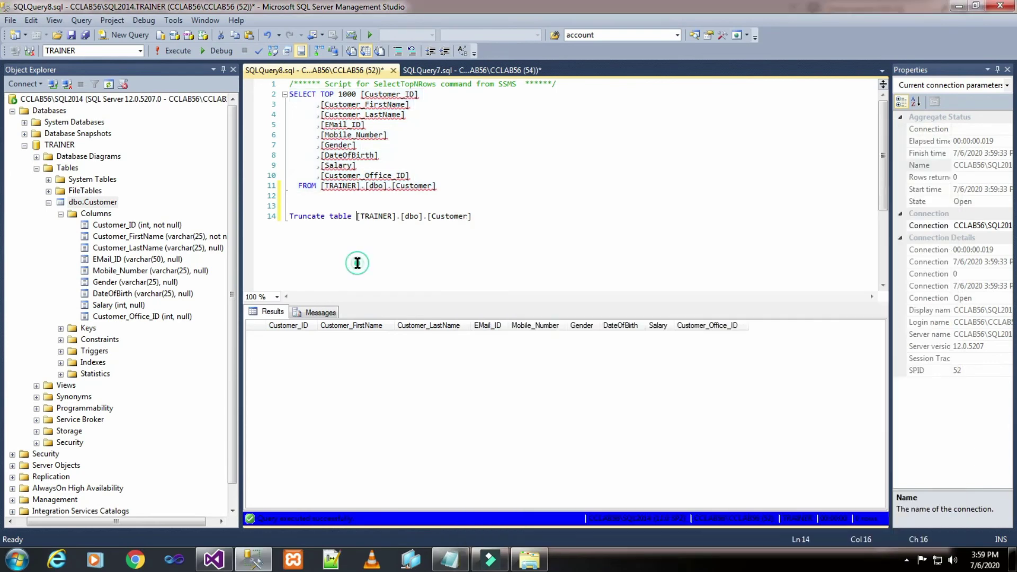
# Step: Switch to Visual Studio, run the LoadMultipleCommaDelimitedFileToSQLTable package, and stop debugging once execution completes
pyautogui.click(214, 560)
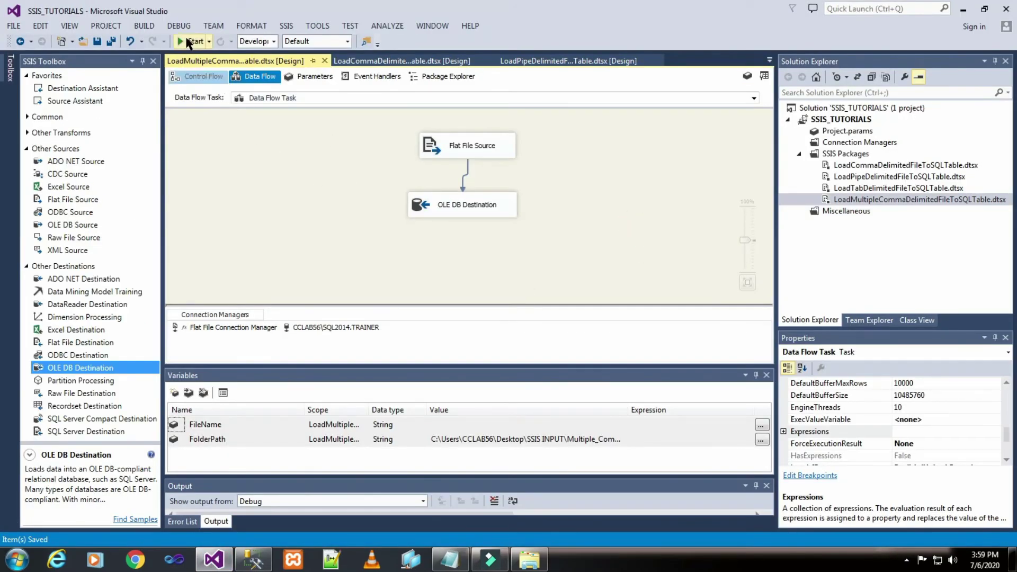
pyautogui.click(194, 41)
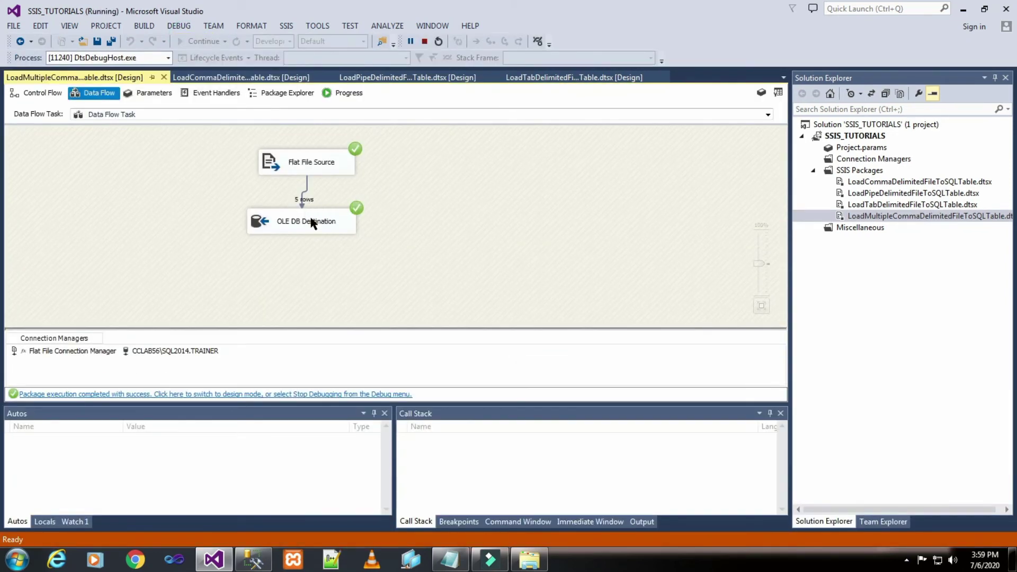
pyautogui.click(425, 41)
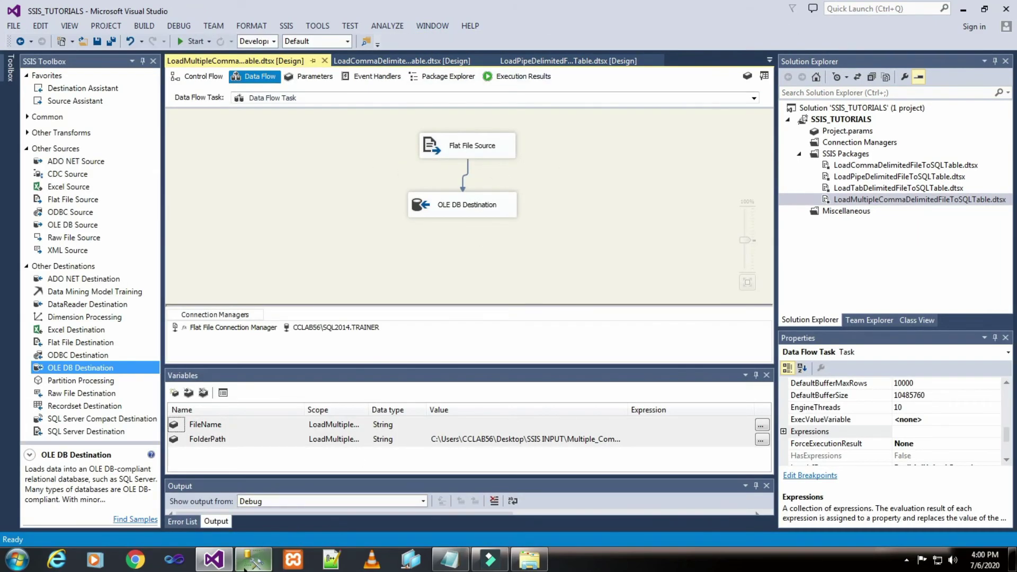
# Step: Switch to SQL Server Management Studio, run only the SELECT TOP 1000 query, and check the loaded Customer rows
pyautogui.click(257, 563)
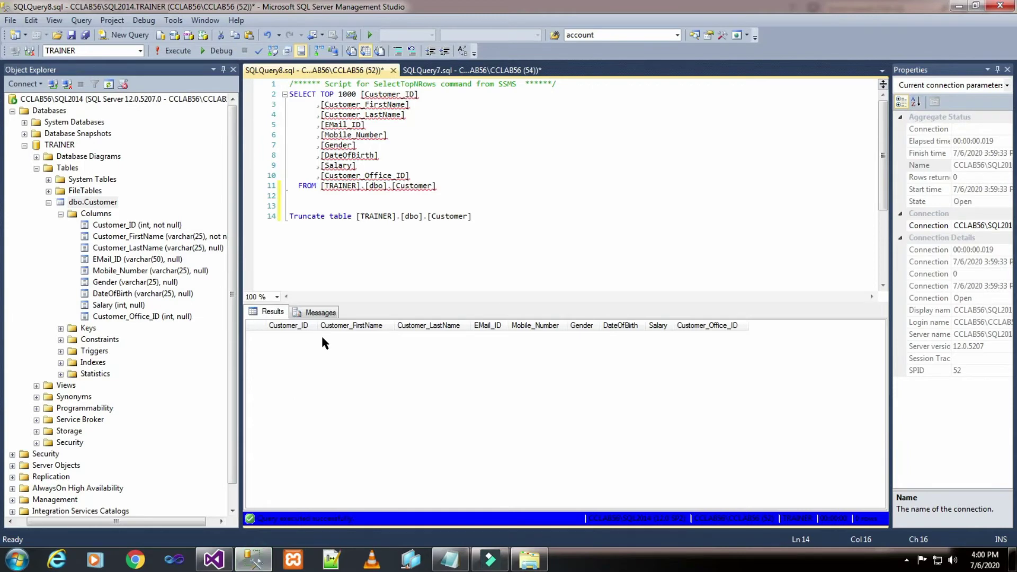
pyautogui.moveTo(443, 200); pyautogui.dragTo(289, 91)
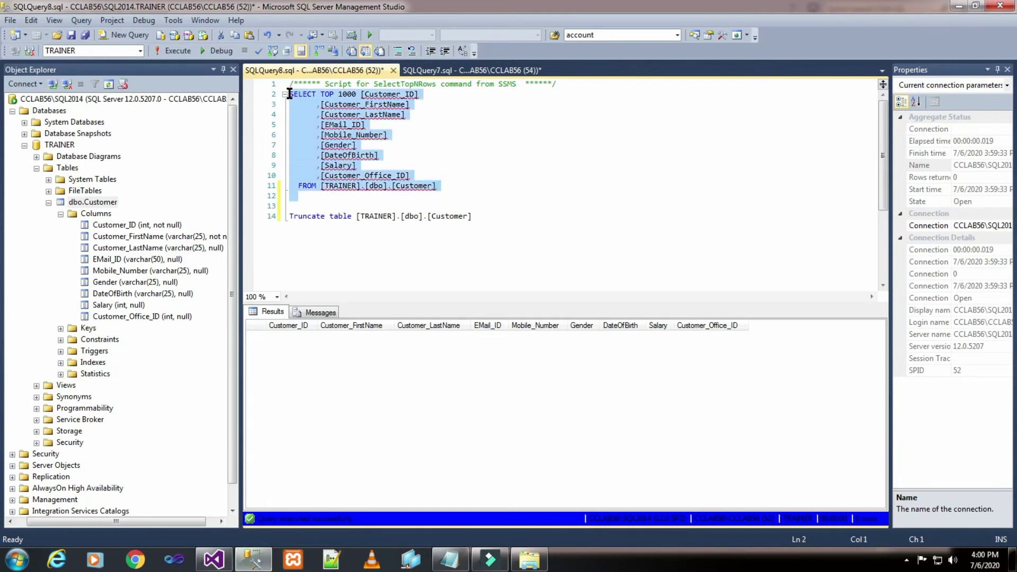
pyautogui.click(171, 51)
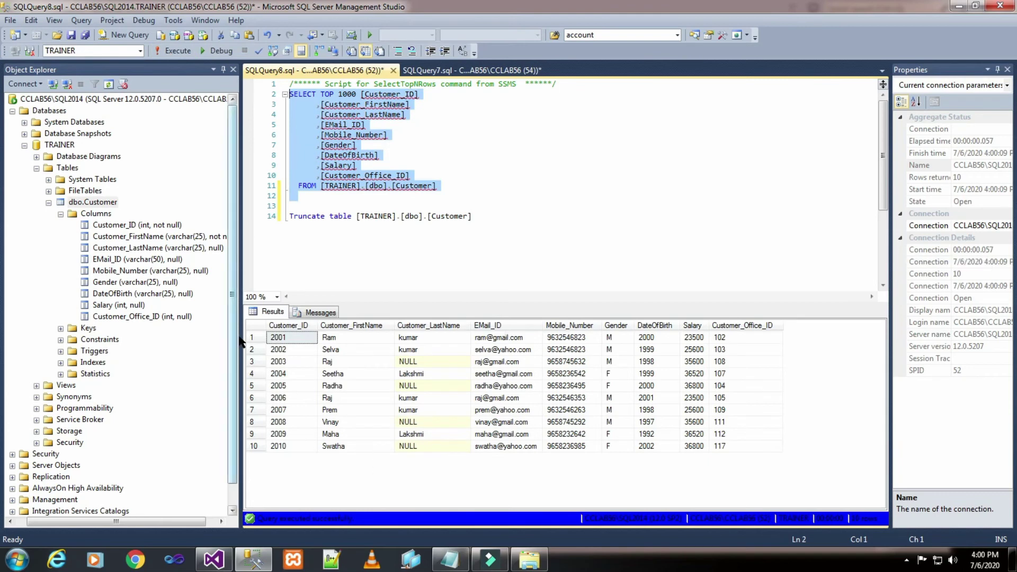
pyautogui.click(276, 388)
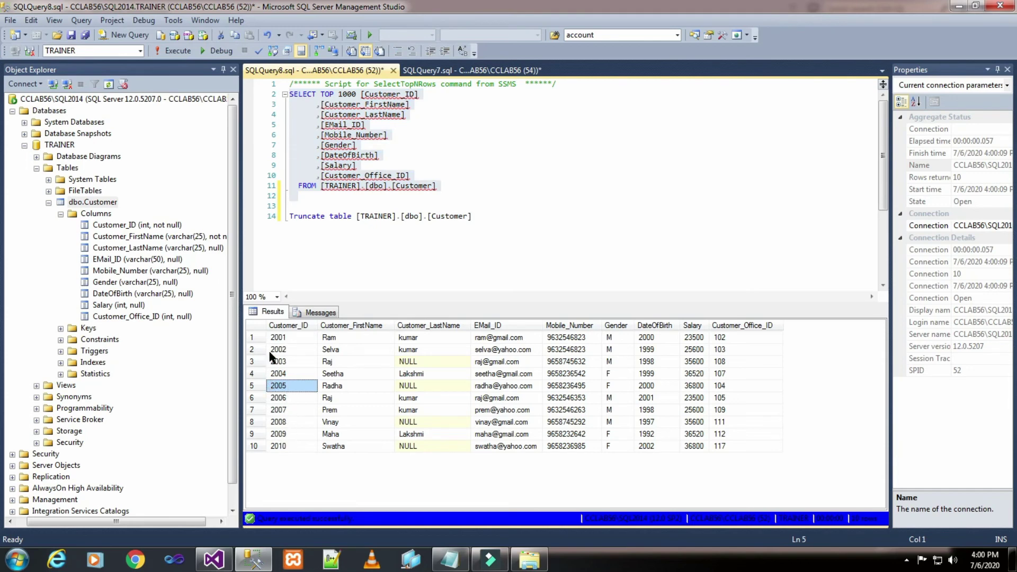
# Step: Return to Visual Studio and view the package's Control Flow, comparing it with the query results in Management Studio
pyautogui.click(217, 557)
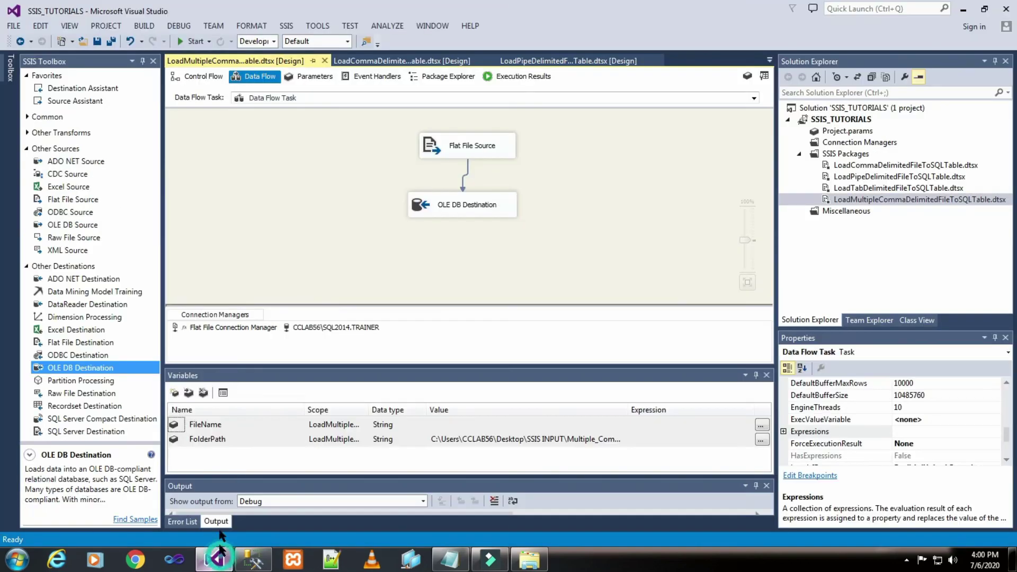
pyautogui.click(197, 78)
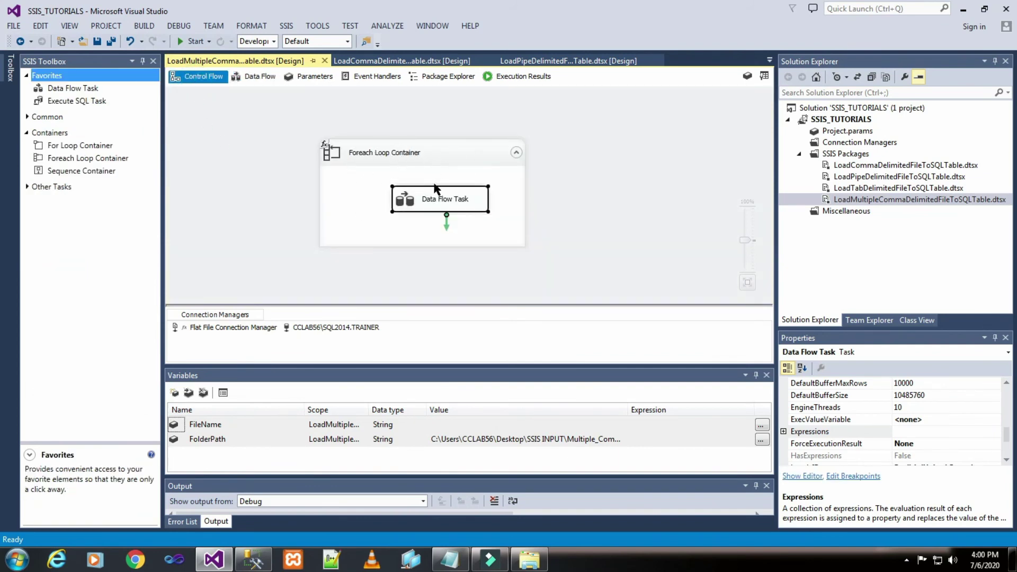
pyautogui.click(253, 559)
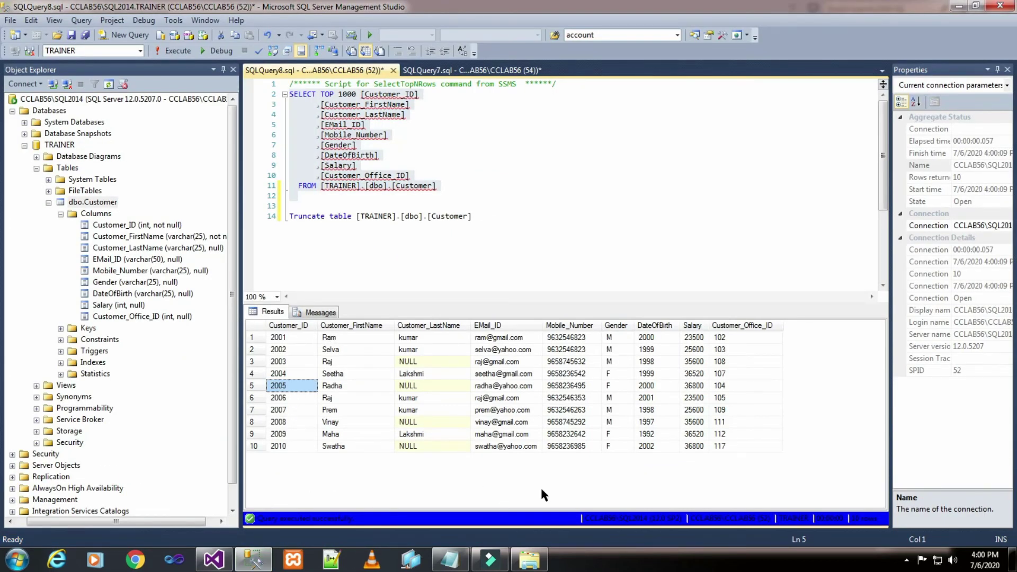
pyautogui.click(220, 562)
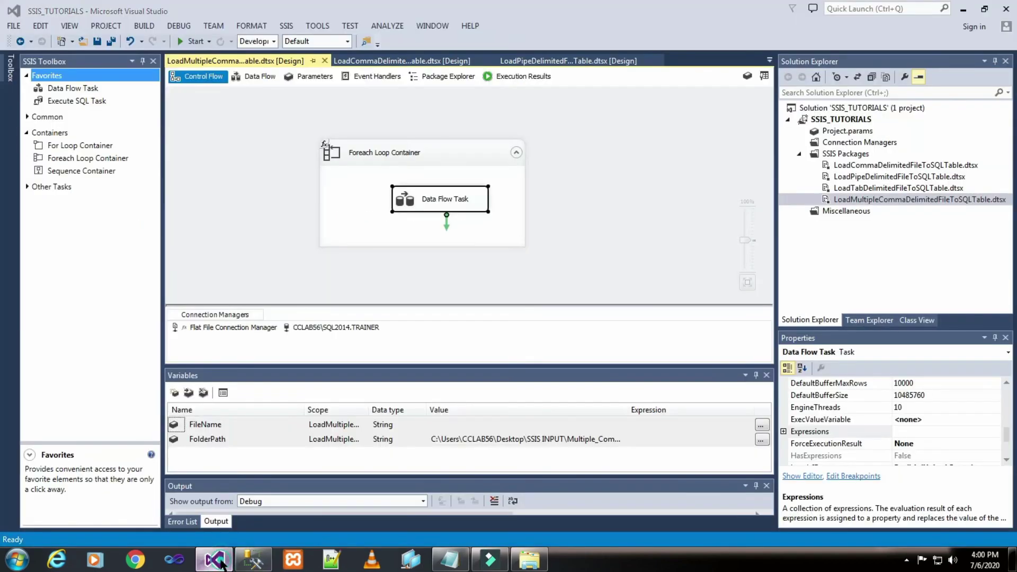
# Step: In SQL Server Management Studio, truncate the [TRAINER].[dbo].[Customer] table and rerun the SELECT TOP 1000 query to check it
pyautogui.click(253, 559)
pyautogui.moveTo(480, 217); pyautogui.dragTo(289, 219)
pyautogui.click(171, 50)
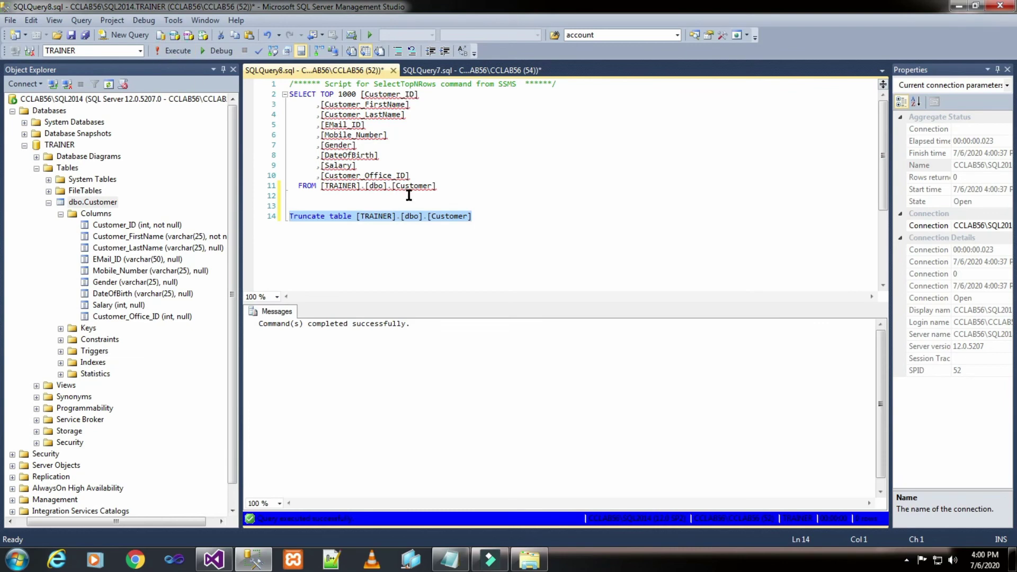
pyautogui.moveTo(451, 188); pyautogui.dragTo(249, 94)
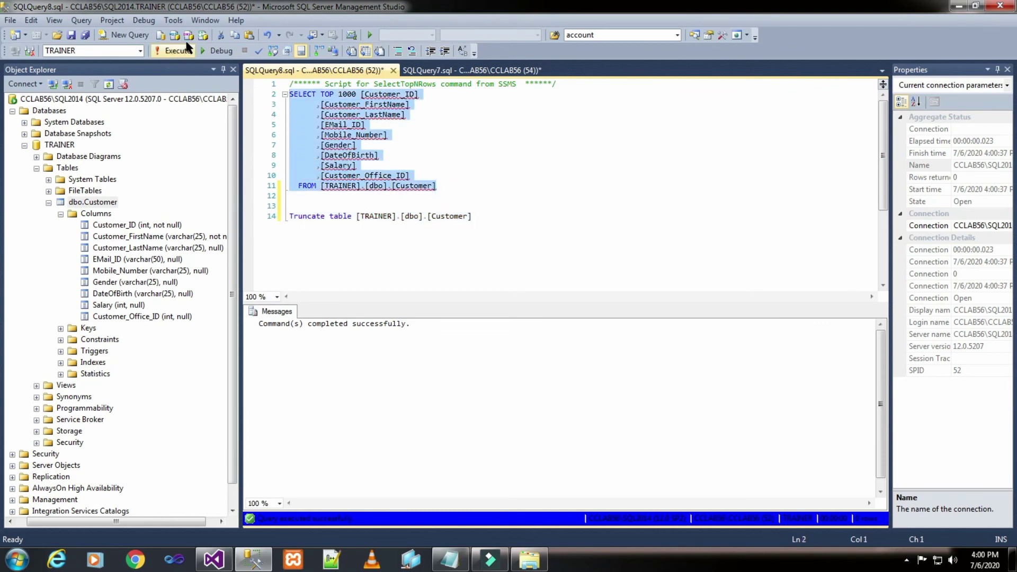
pyautogui.click(178, 53)
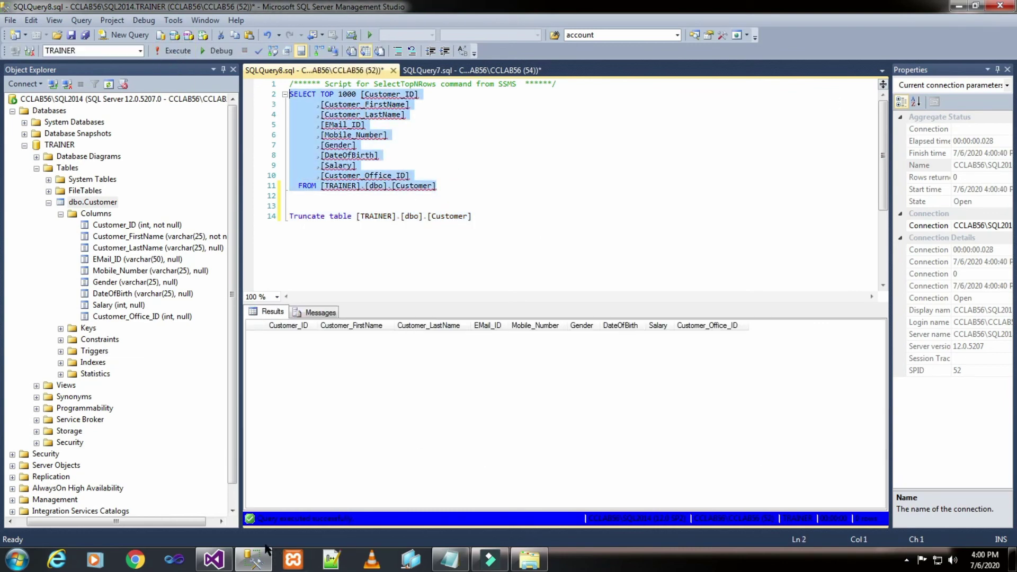
# Step: Switch to Visual Studio and save the LoadMultipleCommaDelimitedFileToSQLTable package
pyautogui.click(227, 558)
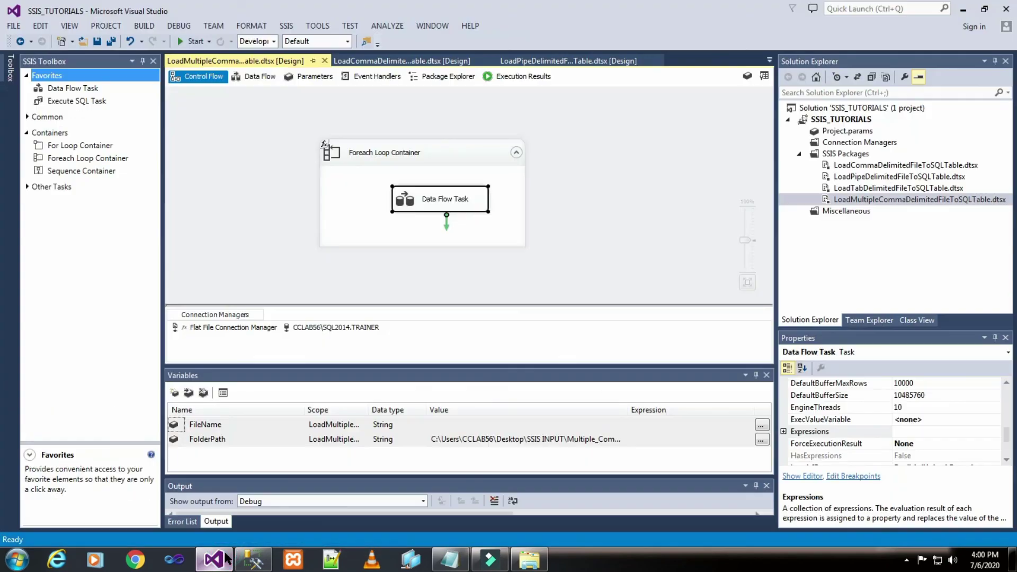
pyautogui.click(611, 184)
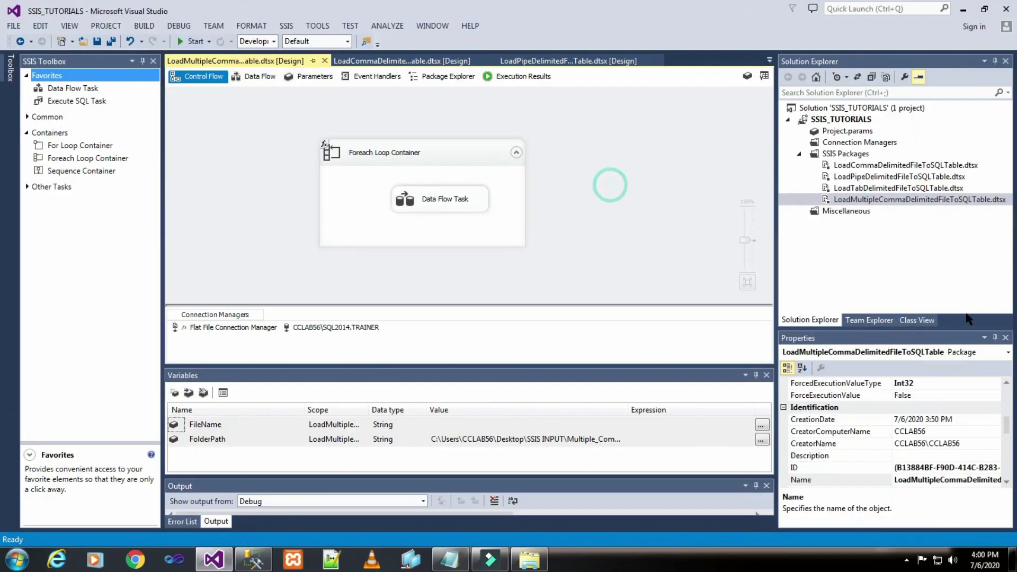
pyautogui.click(98, 43)
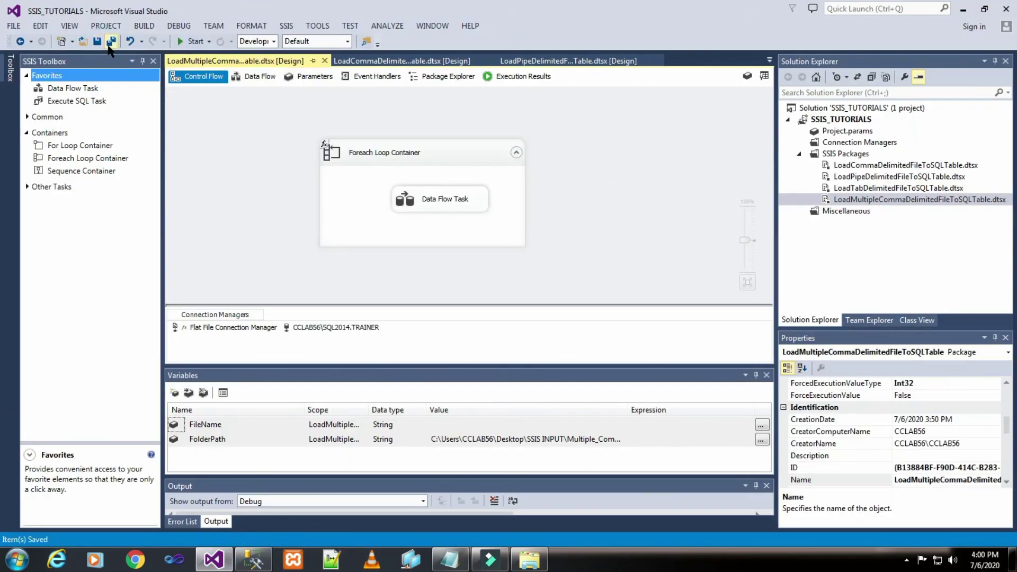
# Step: Review the Data Flow Task's contents, then run the package from the Control Flow and end the debugging session
pyautogui.doubleClick(450, 201)
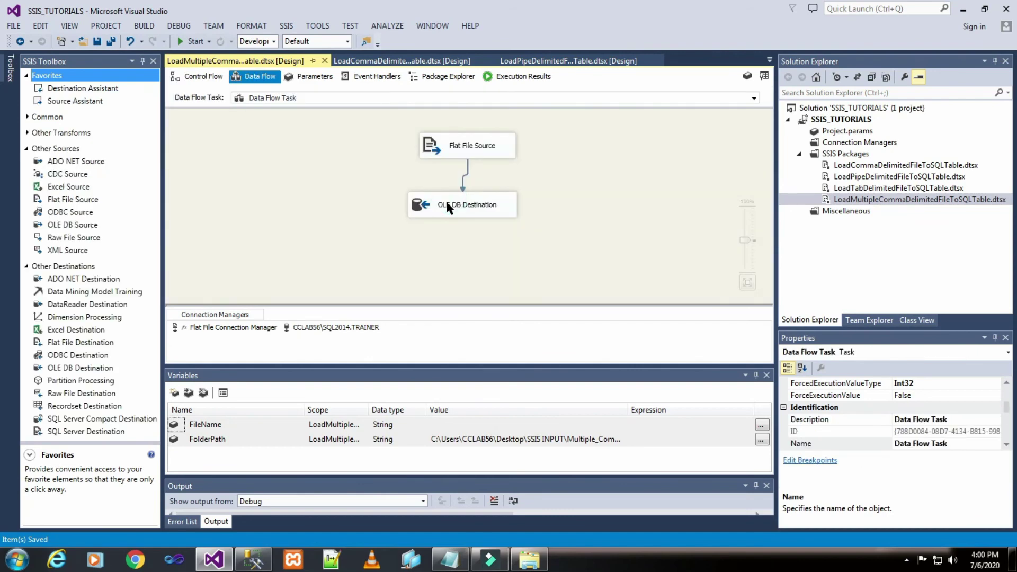
pyautogui.click(199, 76)
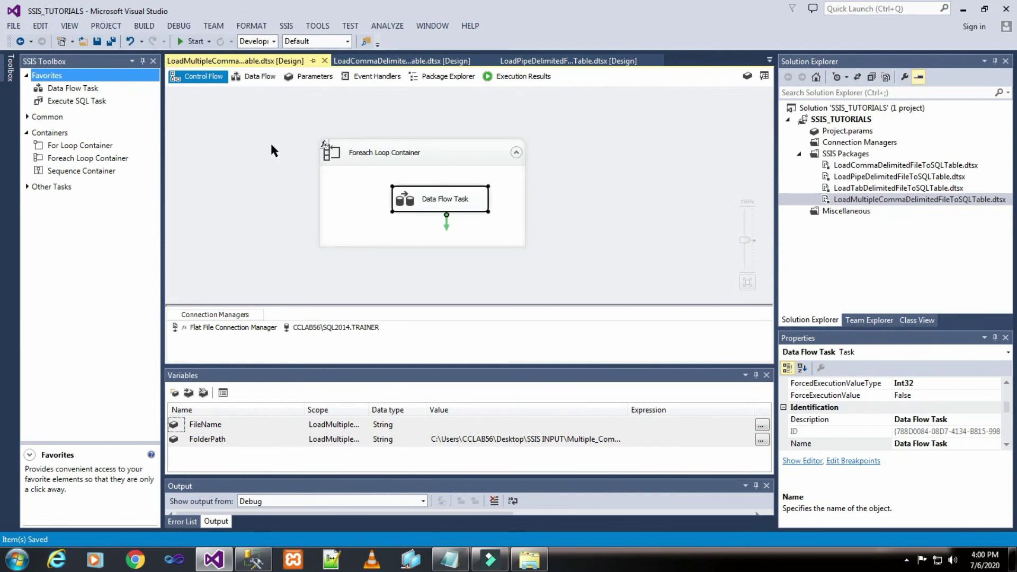
pyautogui.click(183, 42)
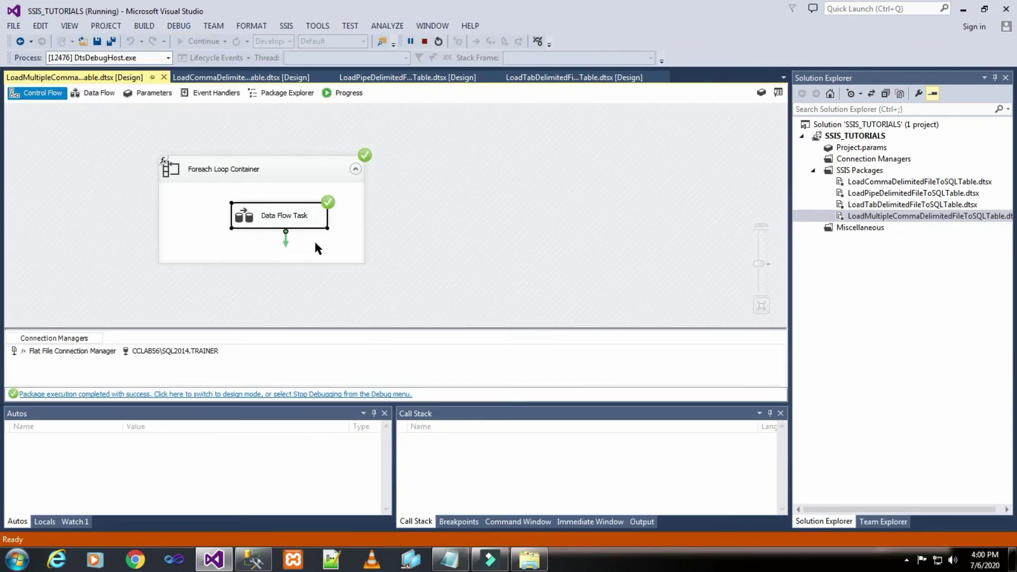
pyautogui.click(424, 42)
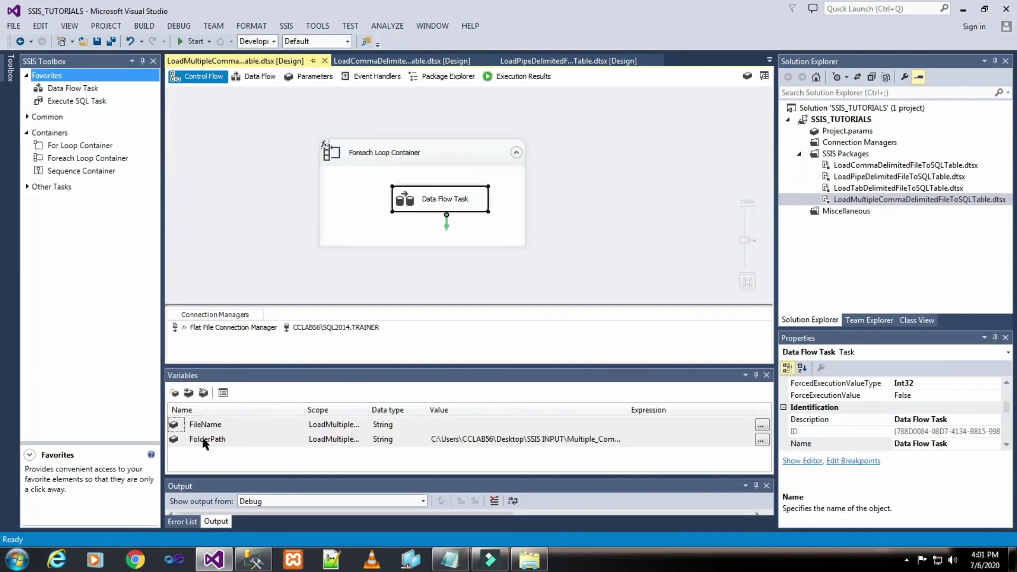
# Step: Switch to SQL Server Management Studio and rerun the selected Customer query to check the reloaded data
pyautogui.click(244, 556)
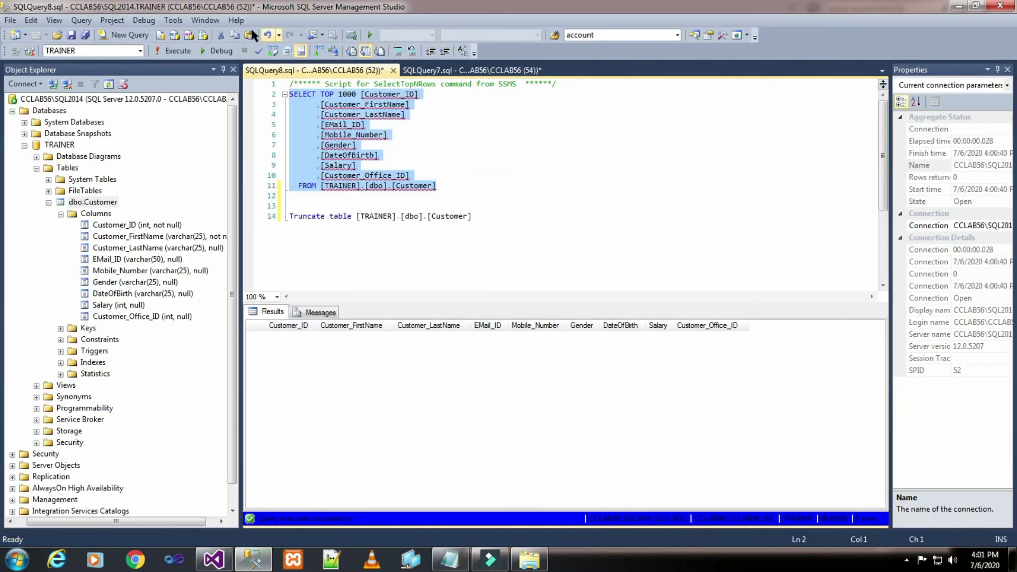
pyautogui.click(164, 51)
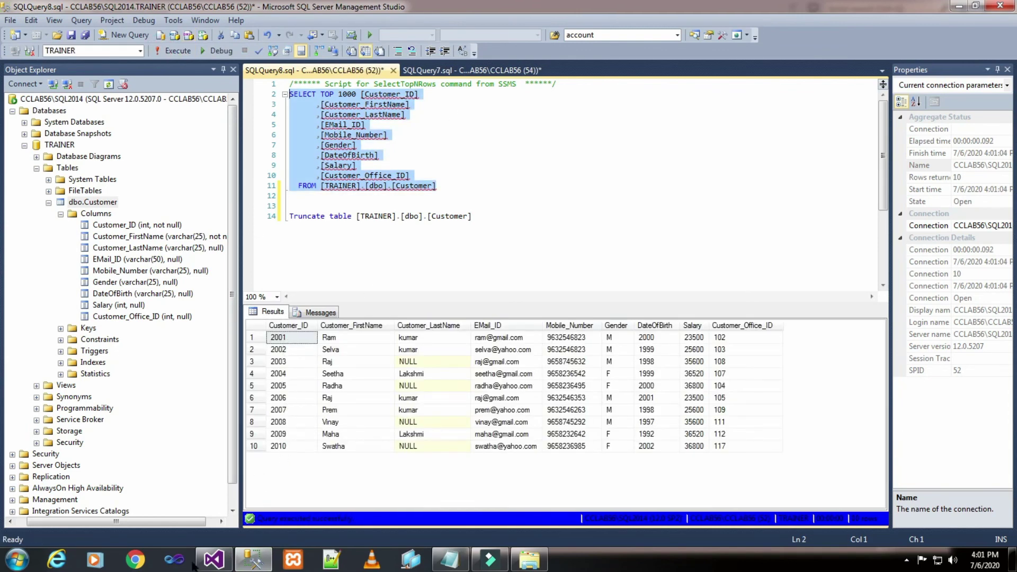
# Step: Return to Visual Studio and run the package a second time without truncating the Customer table, then stop debugging
pyautogui.click(211, 561)
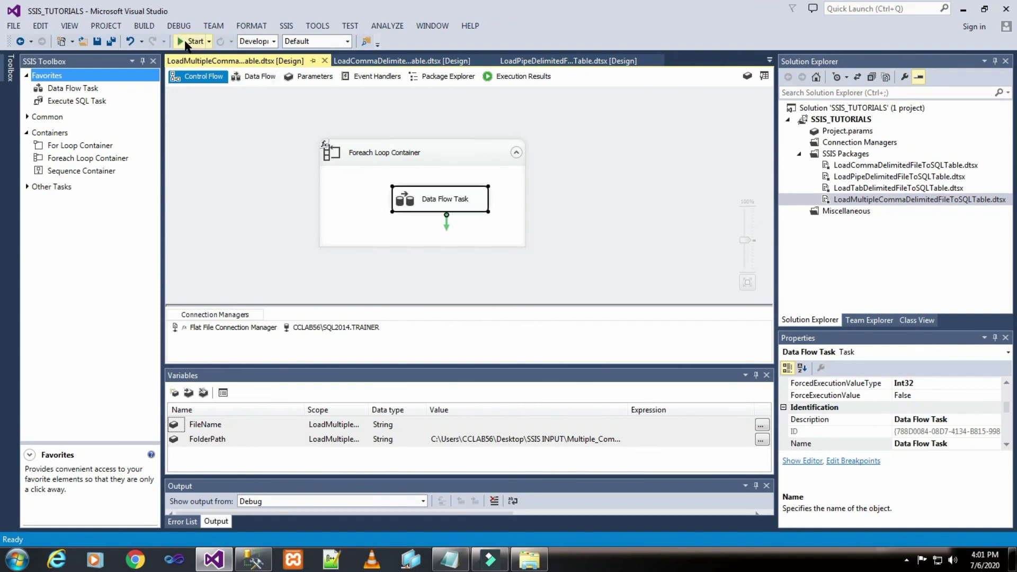
pyautogui.click(192, 41)
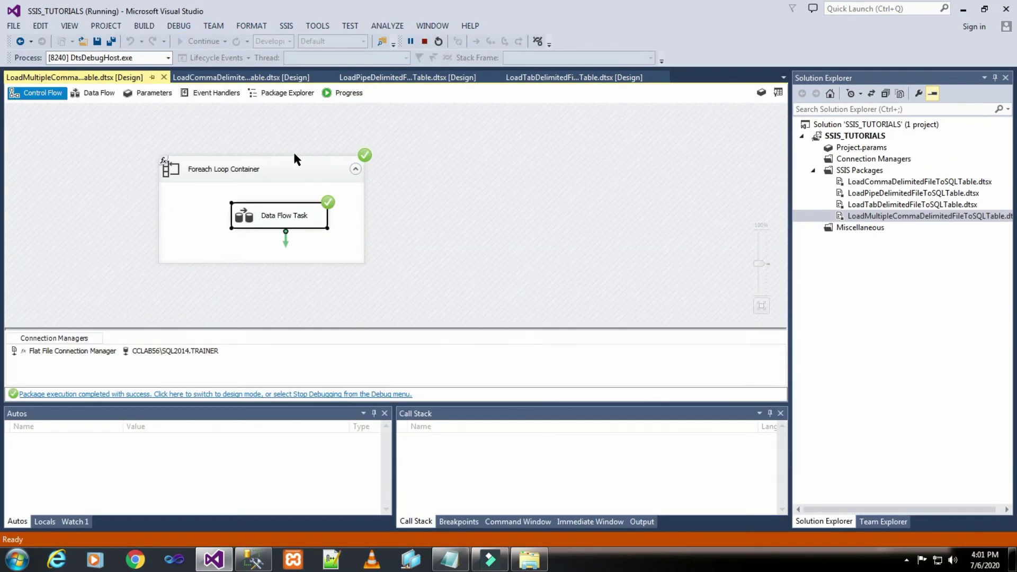
pyautogui.click(425, 41)
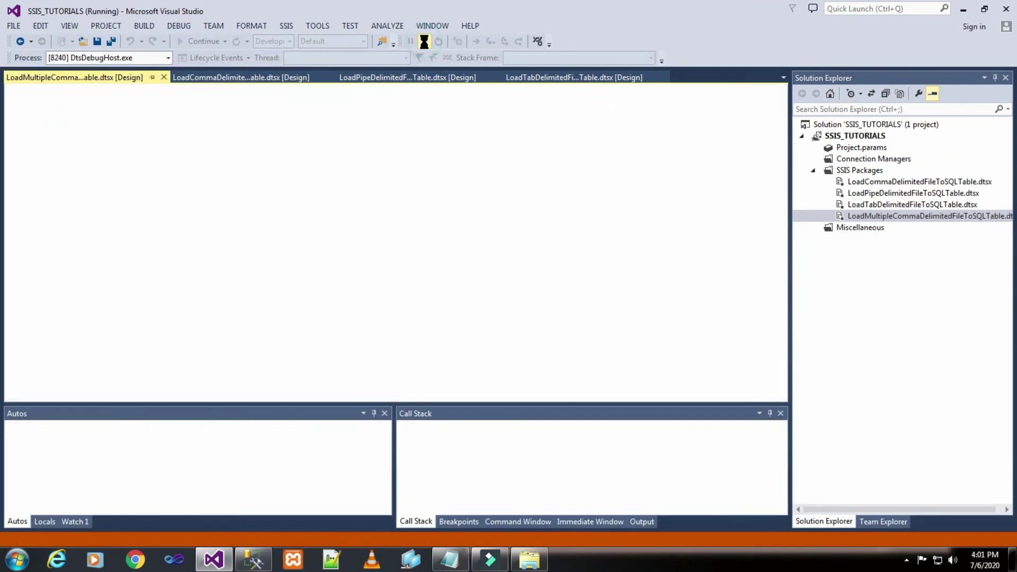
# Step: Rerun the Customer query in SQL Server Management Studio and examine the full result set for repeated Customer_ID rows
pyautogui.click(253, 560)
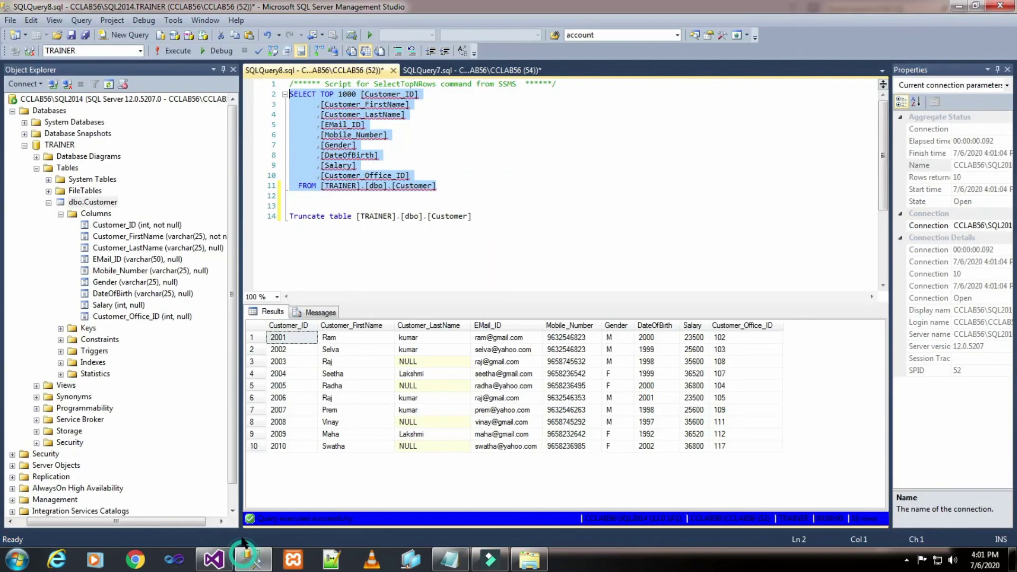
pyautogui.click(178, 51)
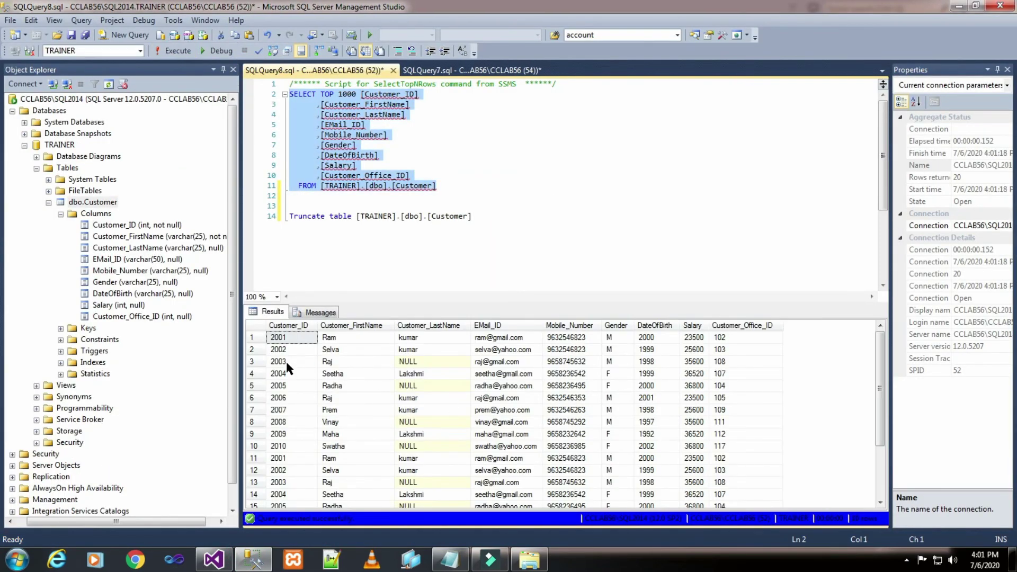
pyautogui.click(284, 459)
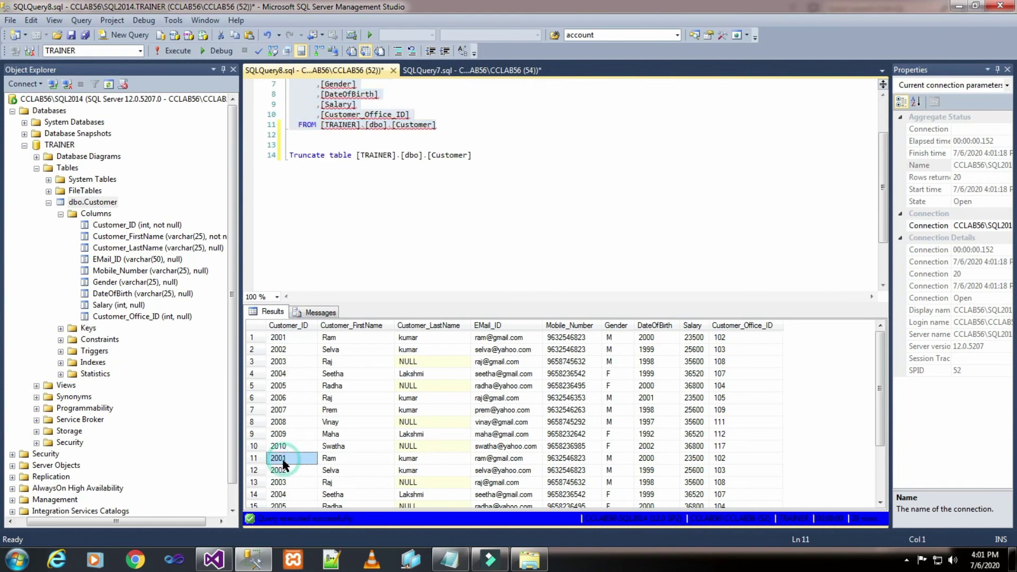
pyautogui.scroll(-1, 321, 475)
pyautogui.scroll(-1, 877, 399)
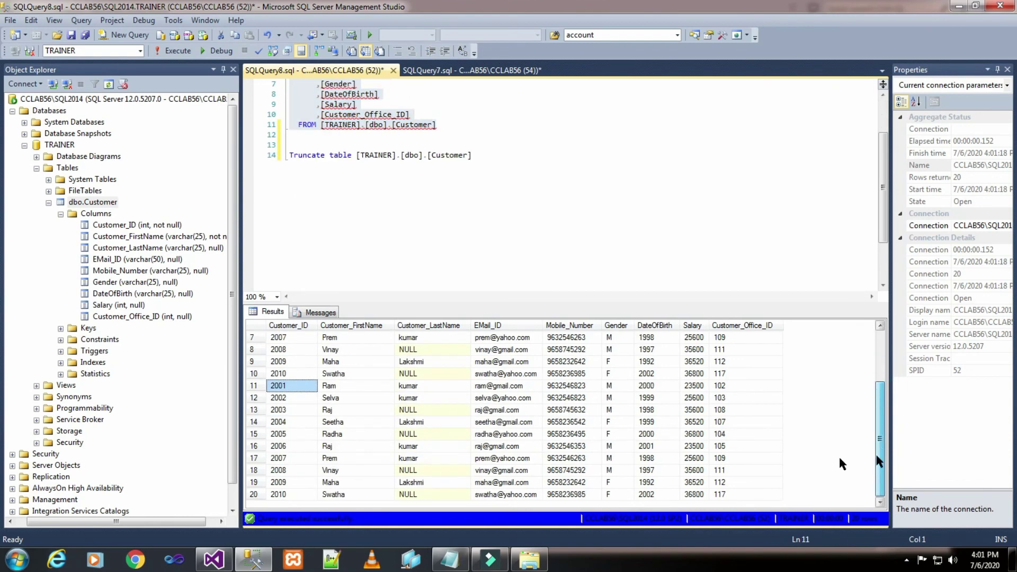